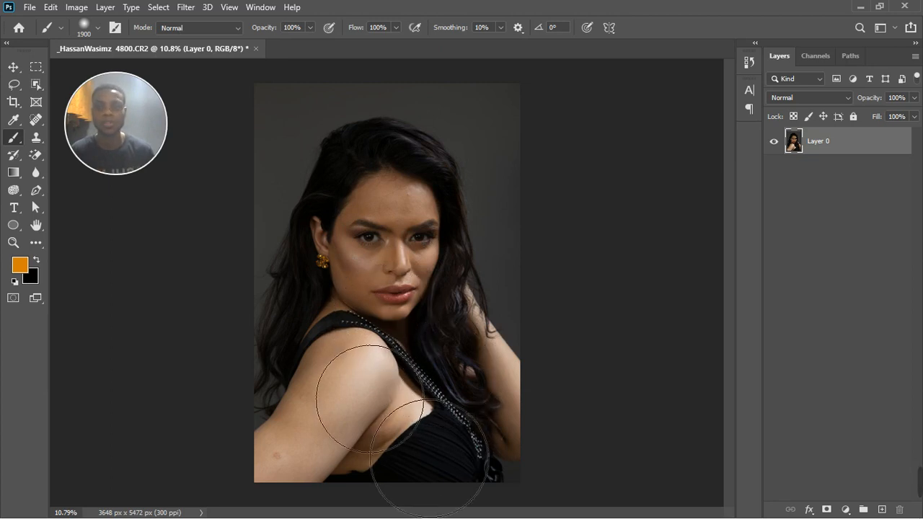
scroll(371, 357, up, 2)
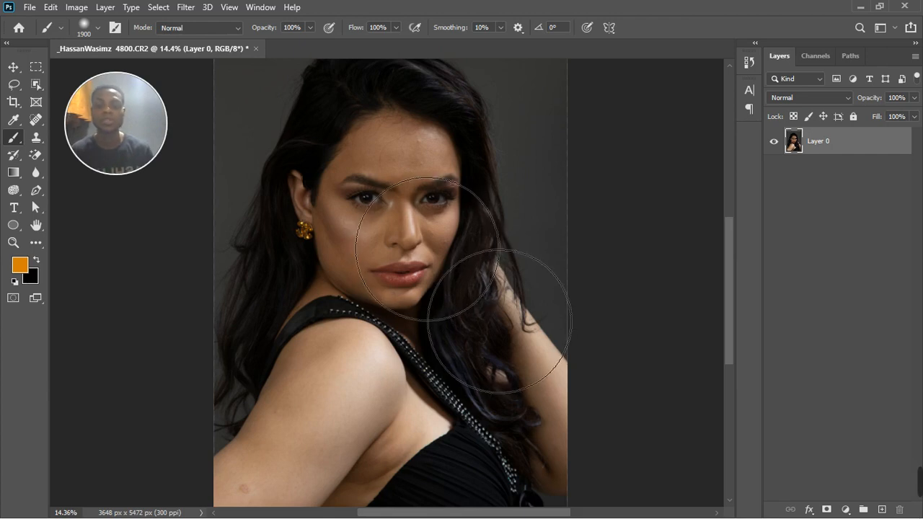
scroll(382, 223, down, 1)
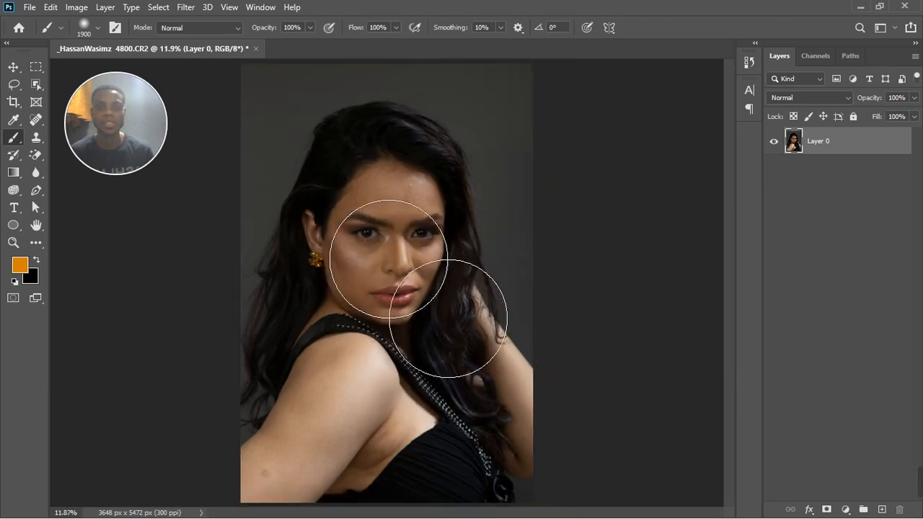
scroll(404, 249, up, 3)
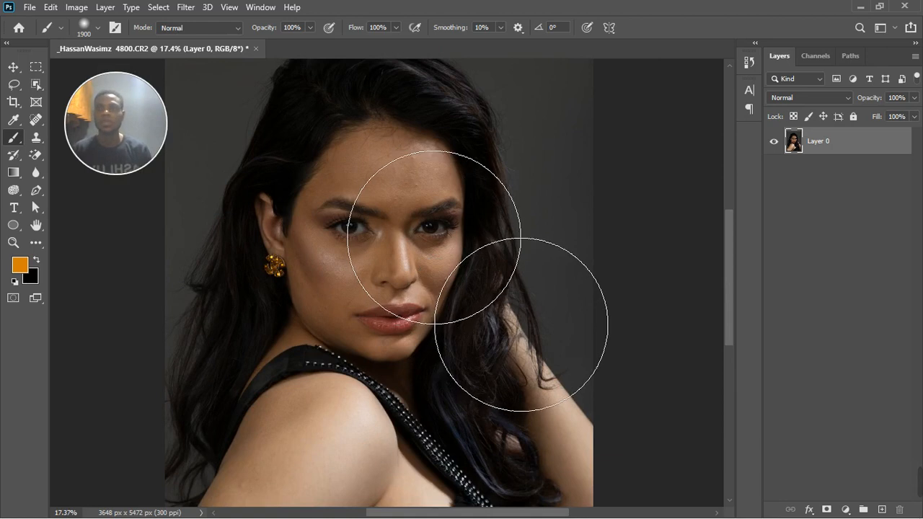
scroll(434, 237, down, 2)
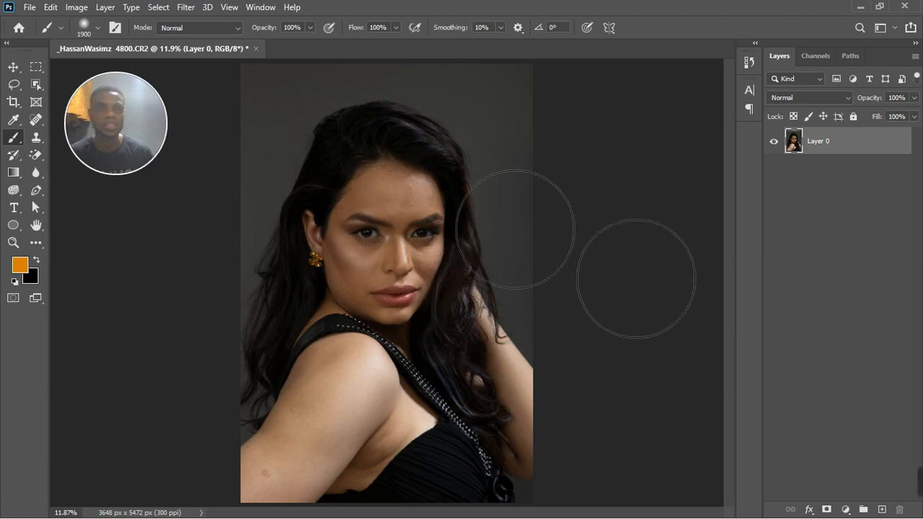
Step: Add a Curves adjustment layer and darken the photo by lowering the curve at the tone sampled from the bright shoulder highlight
click(848, 509)
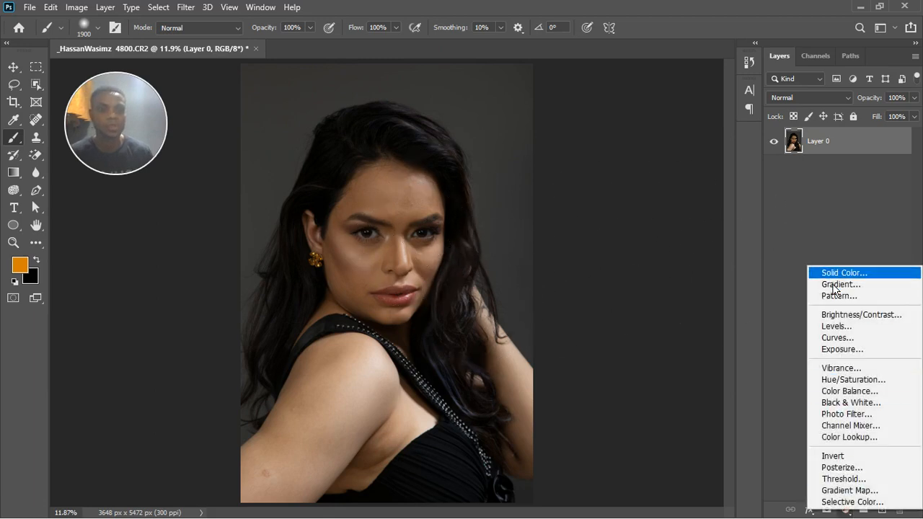
click(844, 339)
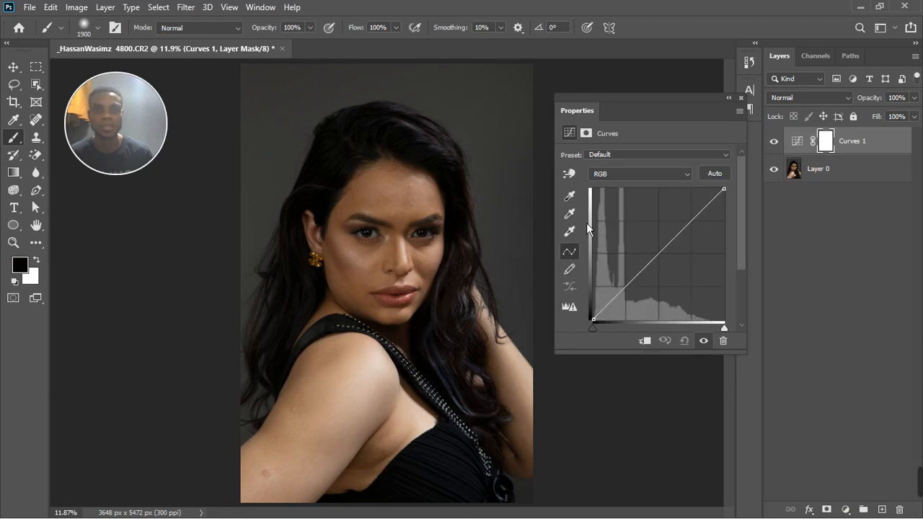
click(577, 181)
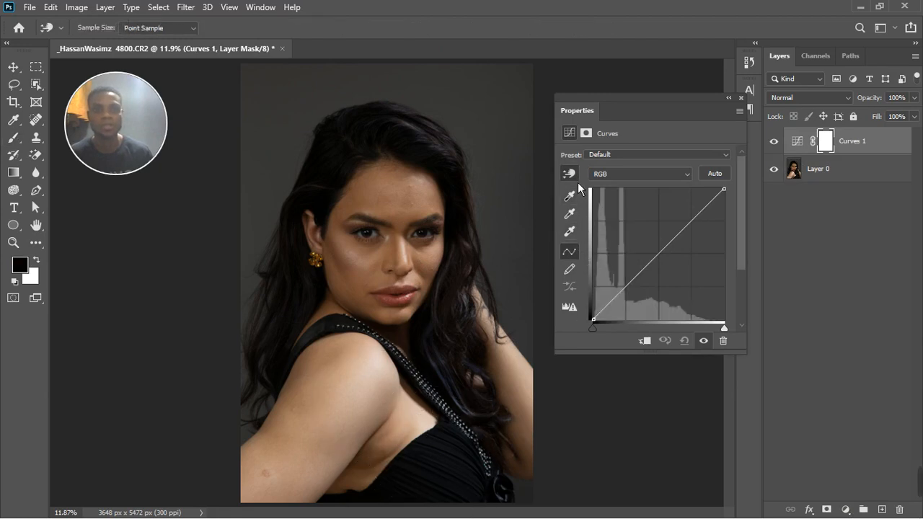
click(381, 376)
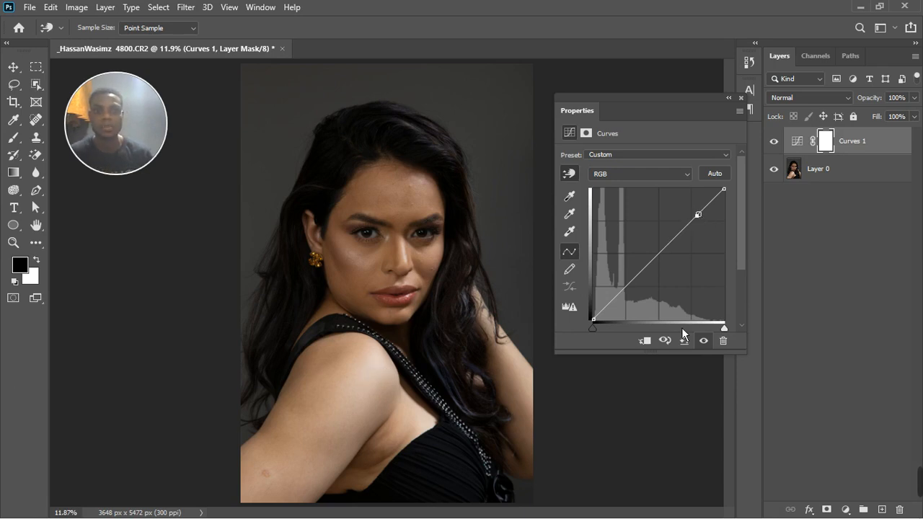
key(ctrl+z)
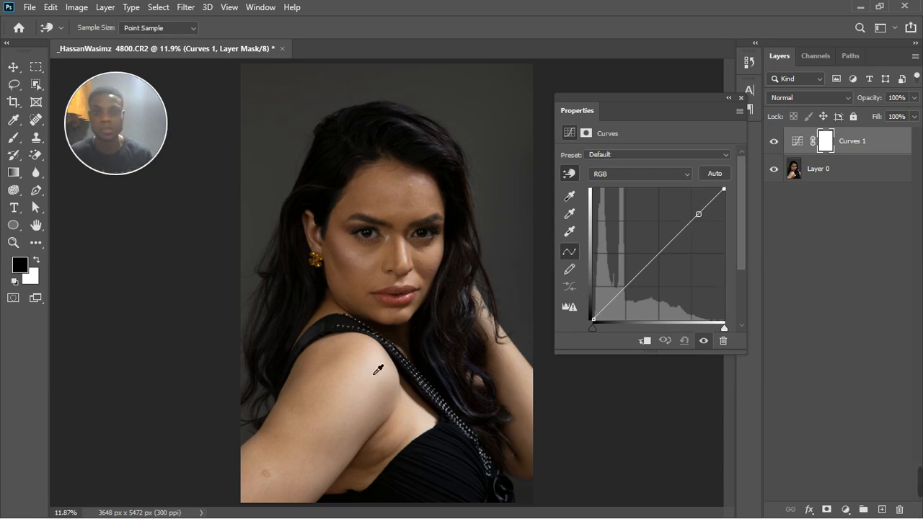
drag(385, 372, 378, 390)
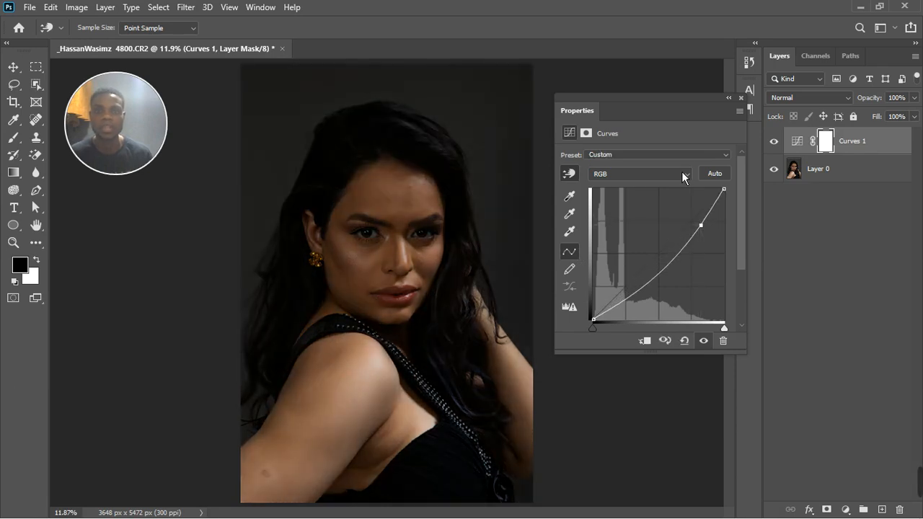
click(740, 99)
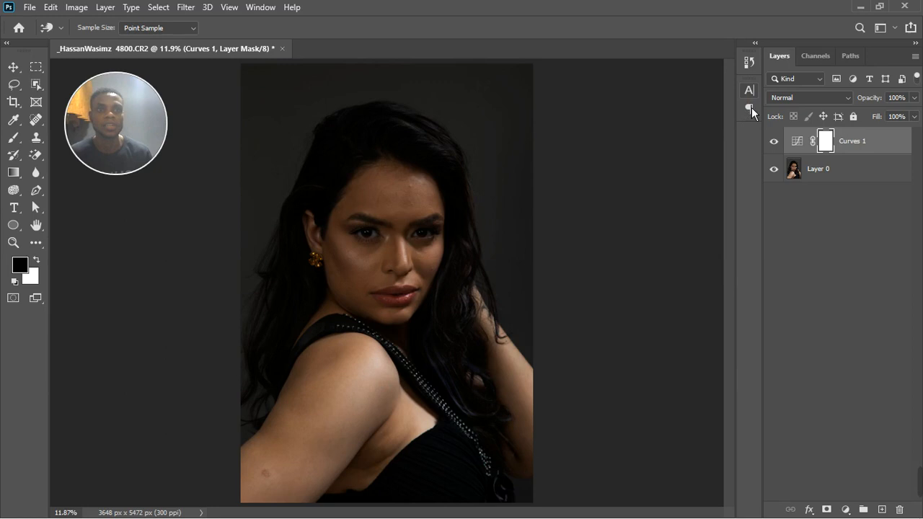
Step: Limit the Curves 1 layer to the highlights with Blend If, splitting the This Layer shadow slider to 105 / 172
key(b)
click(887, 150)
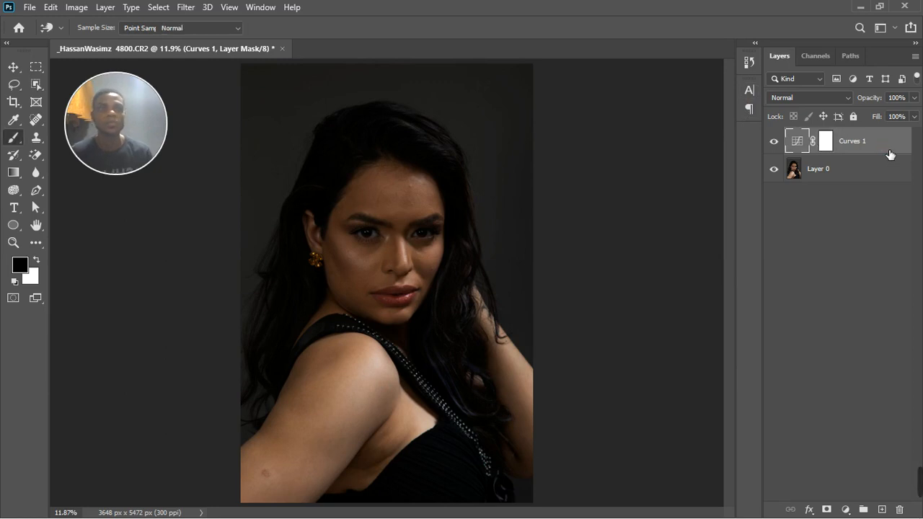
key(h)
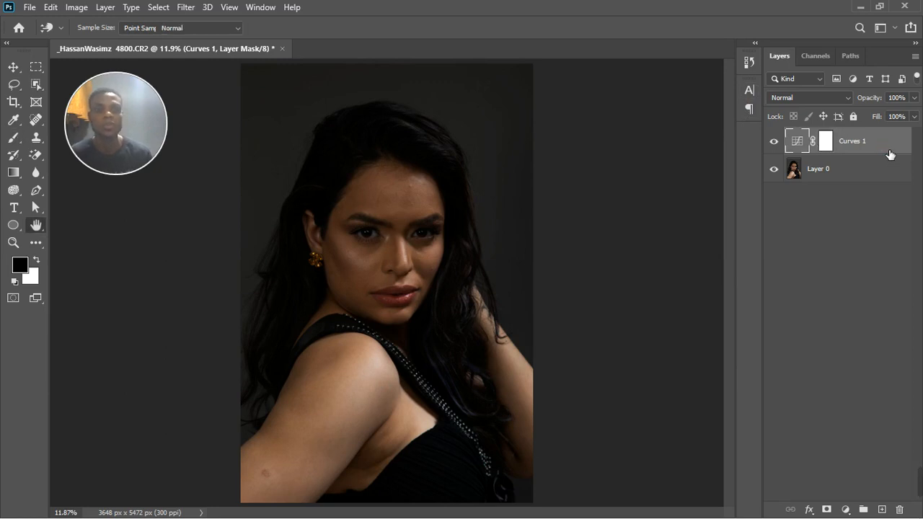
double_click(888, 151)
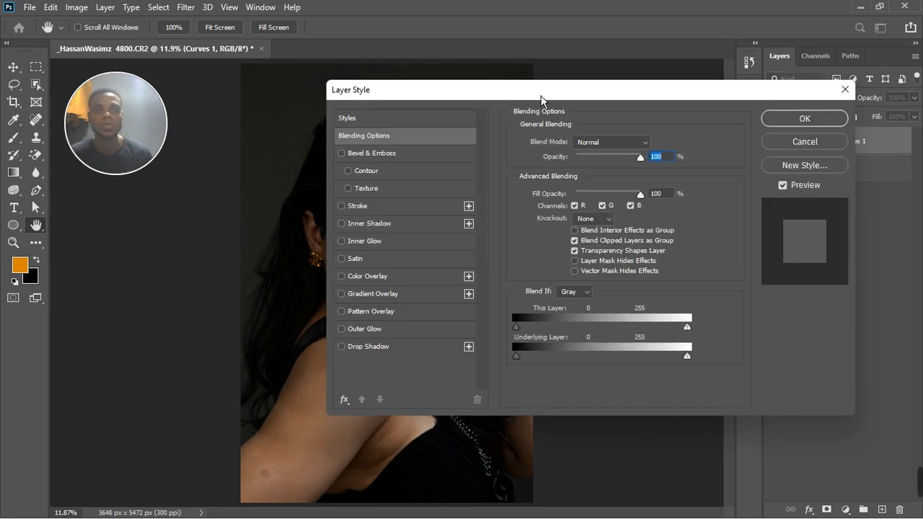
drag(507, 101, 711, 84)
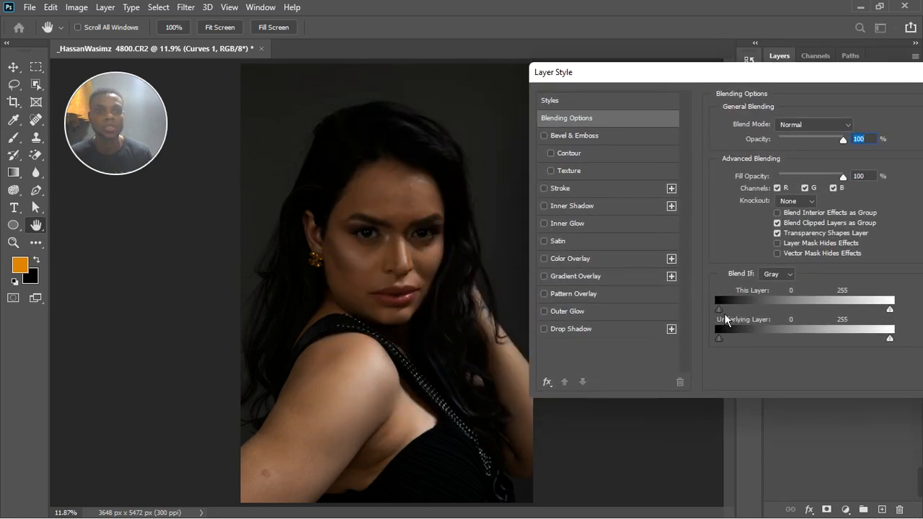
drag(744, 317, 822, 312)
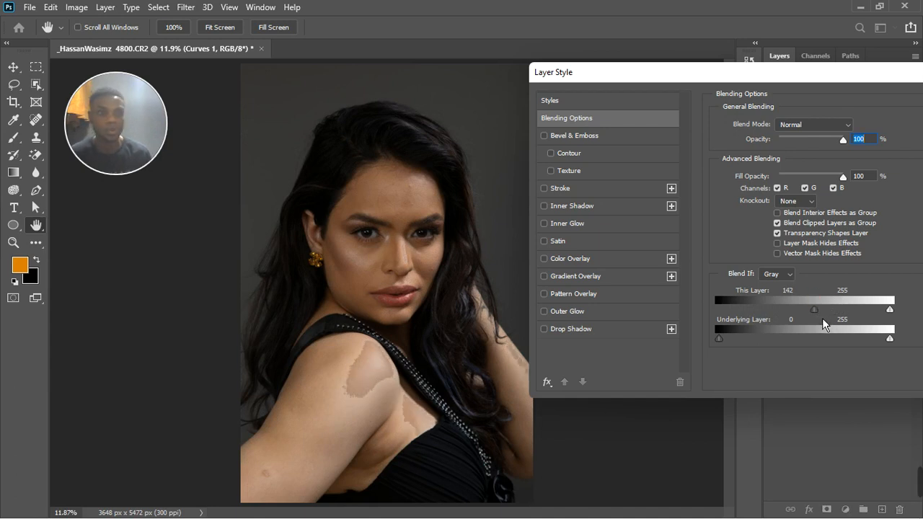
drag(821, 320, 805, 322)
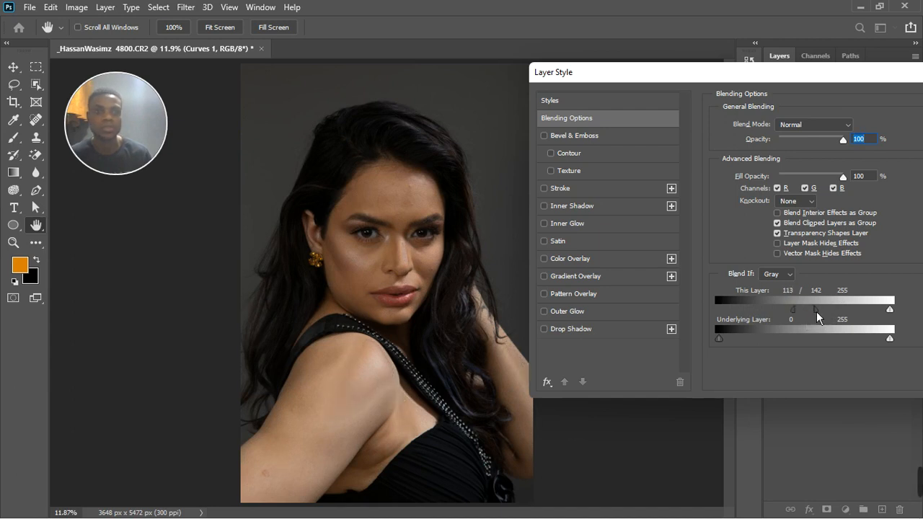
drag(829, 321, 843, 317)
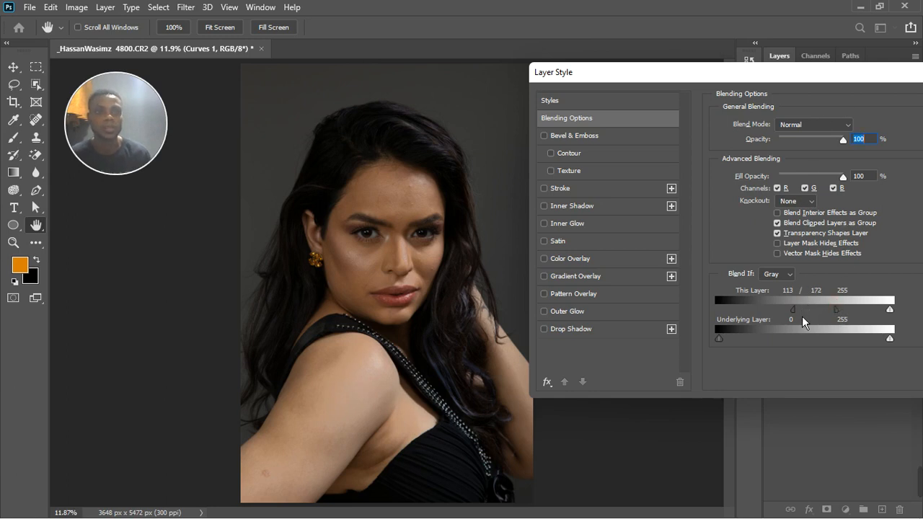
mouse_move(802, 317)
mouse_down()
mouse_move(817, 315)
mouse_move(799, 324)
mouse_up()
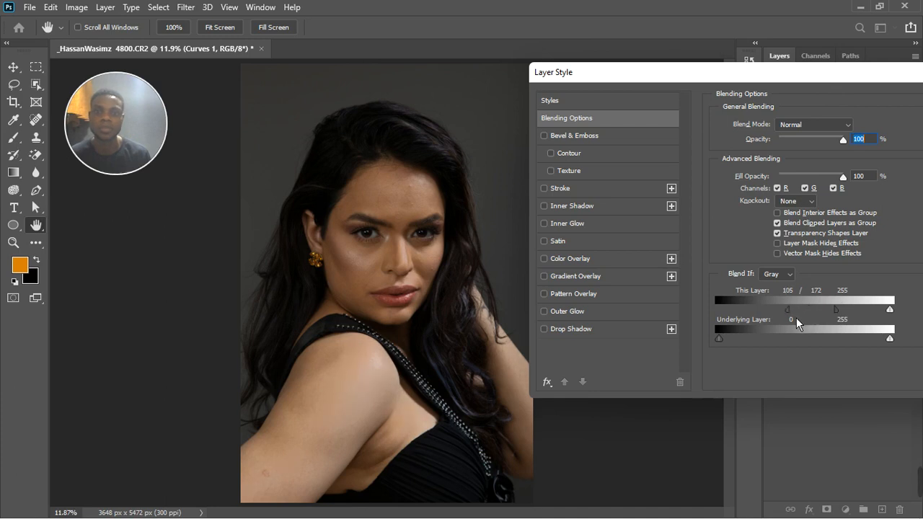
drag(836, 78, 621, 72)
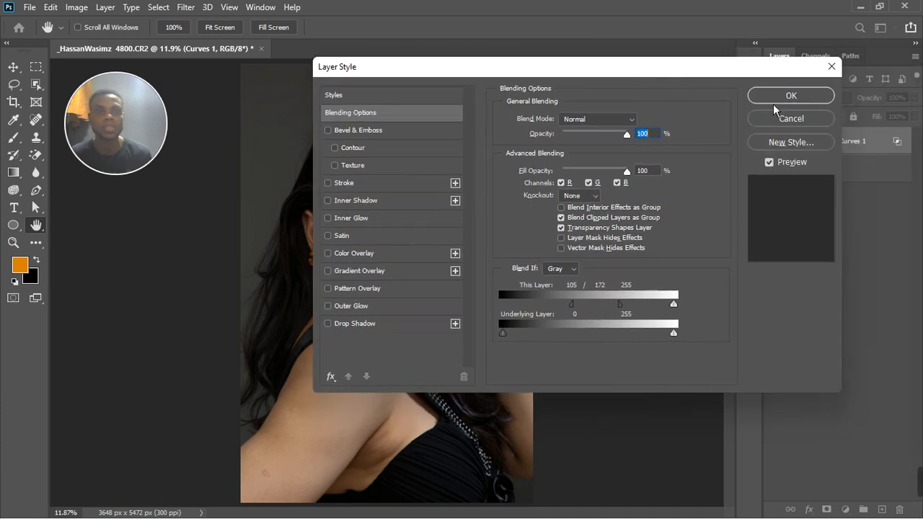
click(787, 101)
Step: Hide and show the Curves 1 layer to compare the skin highlights before and after
key(b)
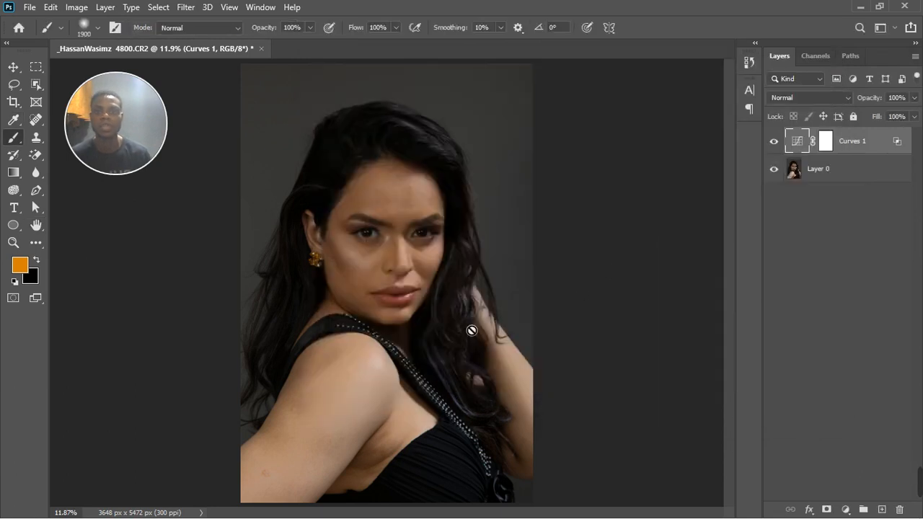
click(775, 142)
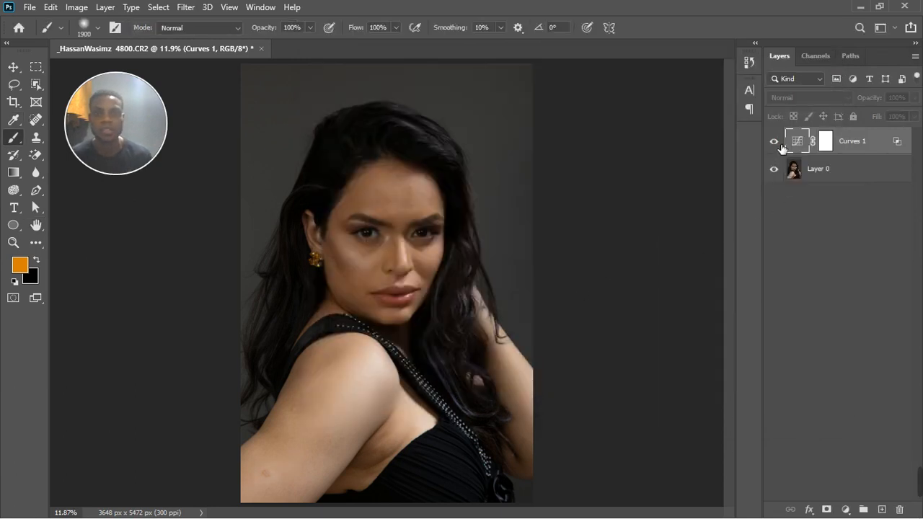
click(780, 144)
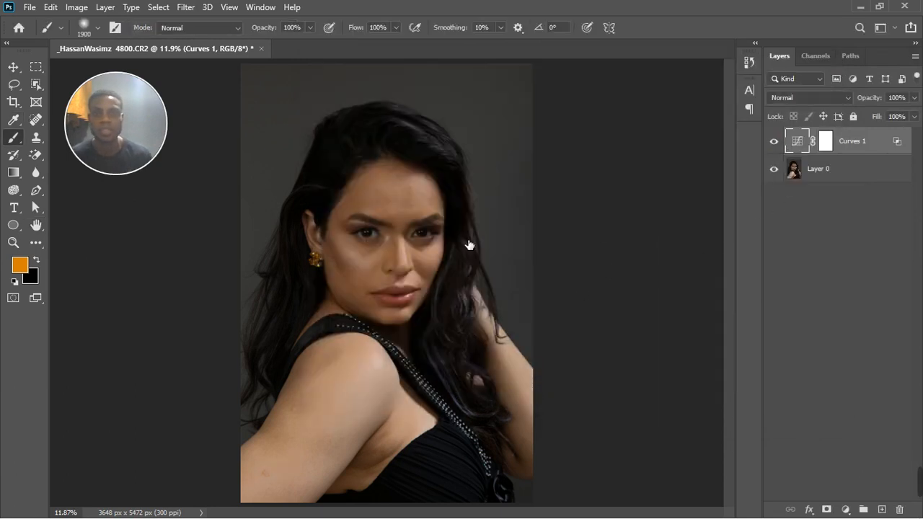
Step: Paint black on the Curves 1 mask over the face and the raised arm with the 1900 px soft brush
right_click(20, 146)
click(824, 149)
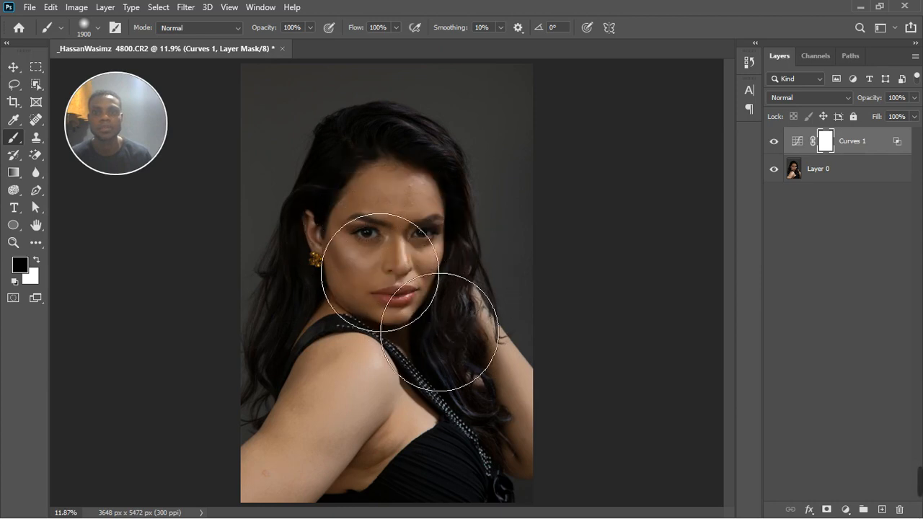
click(380, 273)
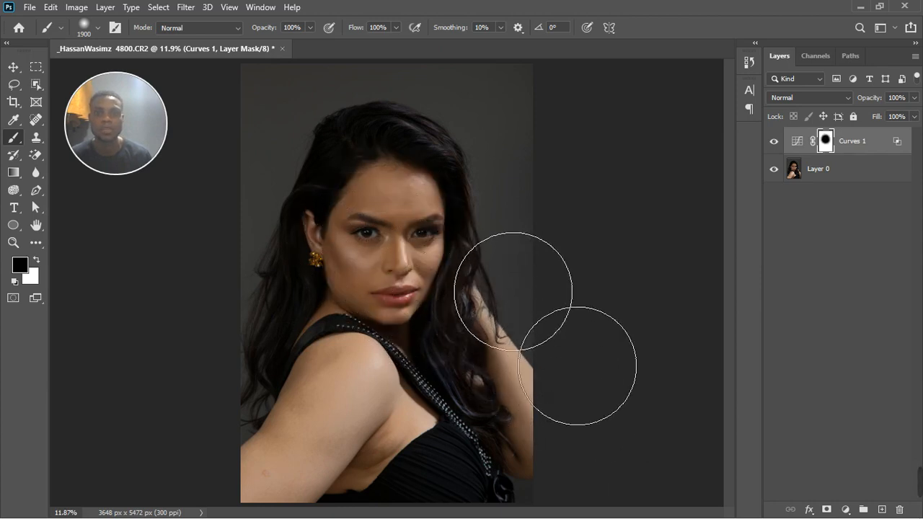
click(591, 387)
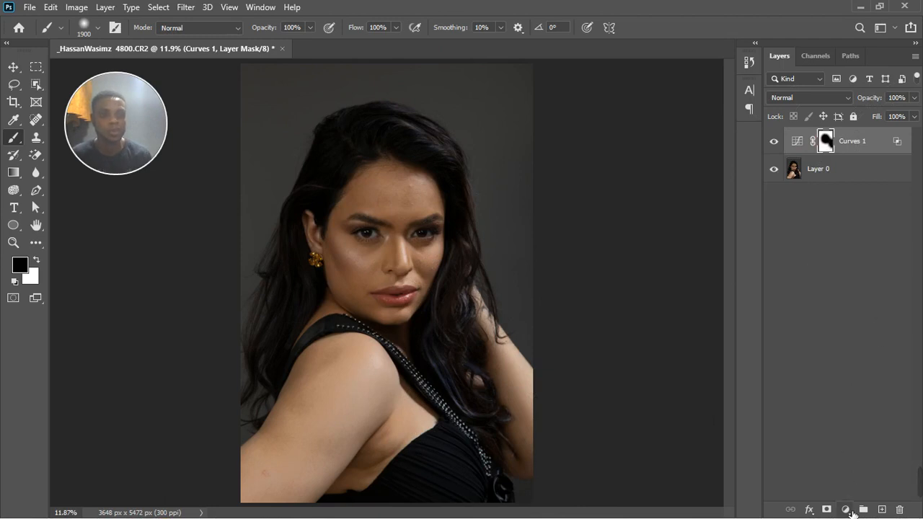
Step: Add a Hue/Saturation adjustment layer and sample the shoulder skin with the on-image adjustment tool to target its colour range
click(851, 510)
click(854, 380)
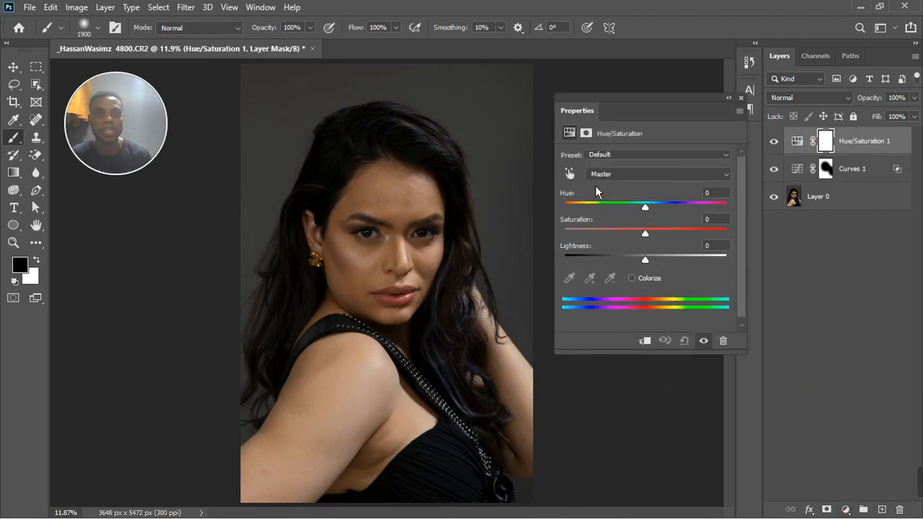
click(570, 174)
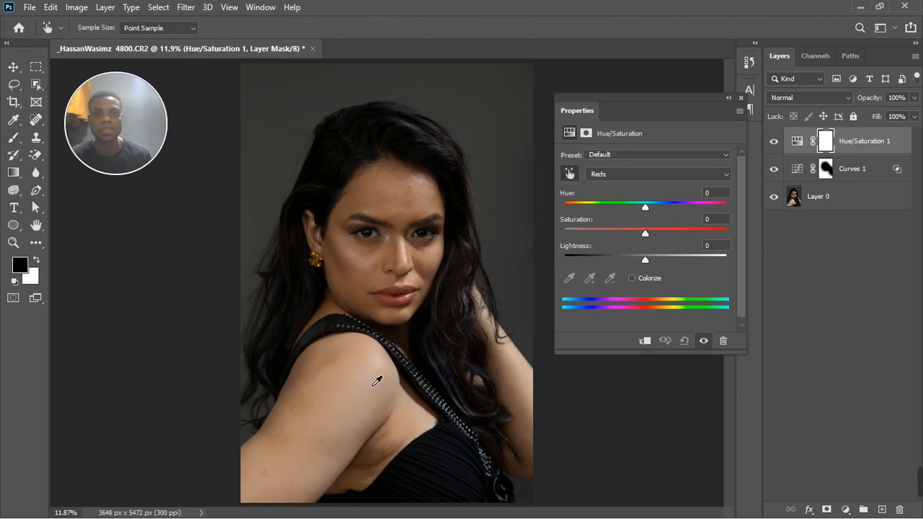
click(377, 380)
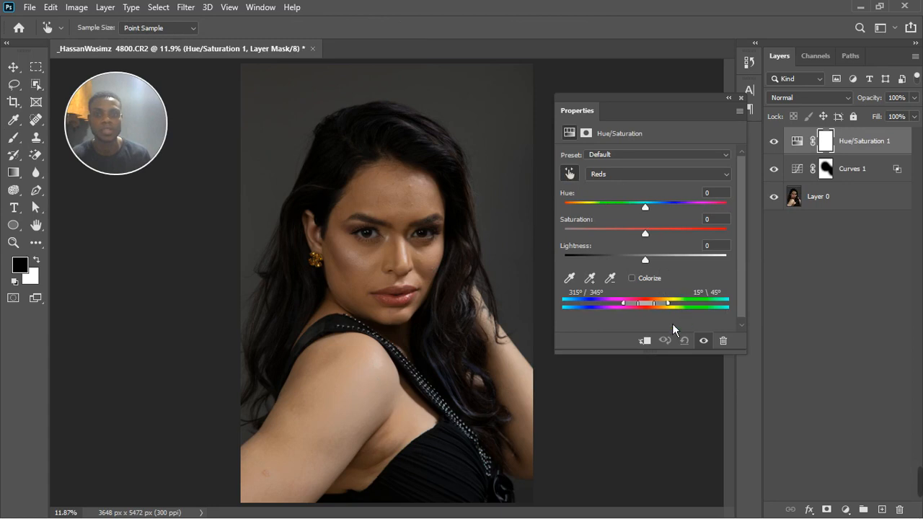
Step: Set the range's Hue to +141 and narrow the affected colours to 11°/23° through 48°\61° around the skin tones
drag(651, 210, 721, 205)
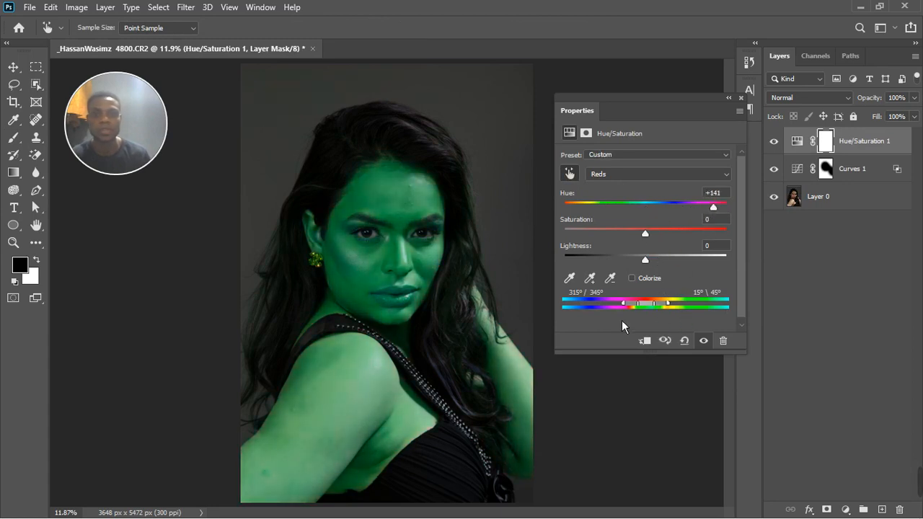
mouse_move(654, 310)
mouse_down()
mouse_move(634, 316)
mouse_move(676, 305)
mouse_move(666, 310)
mouse_up()
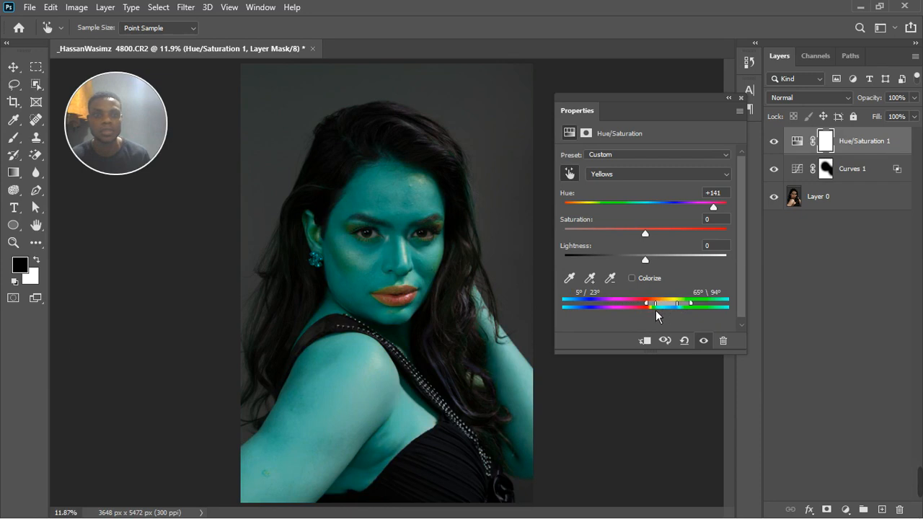
drag(652, 308, 659, 306)
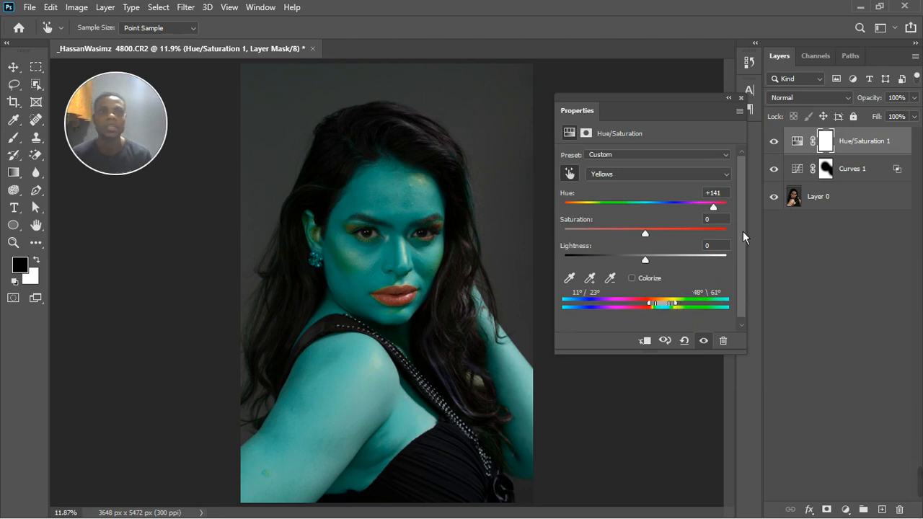
Step: Mask the Hue/Saturation 1 effect off the face with black and paint it back over the ear and earring with white
click(832, 270)
key(b)
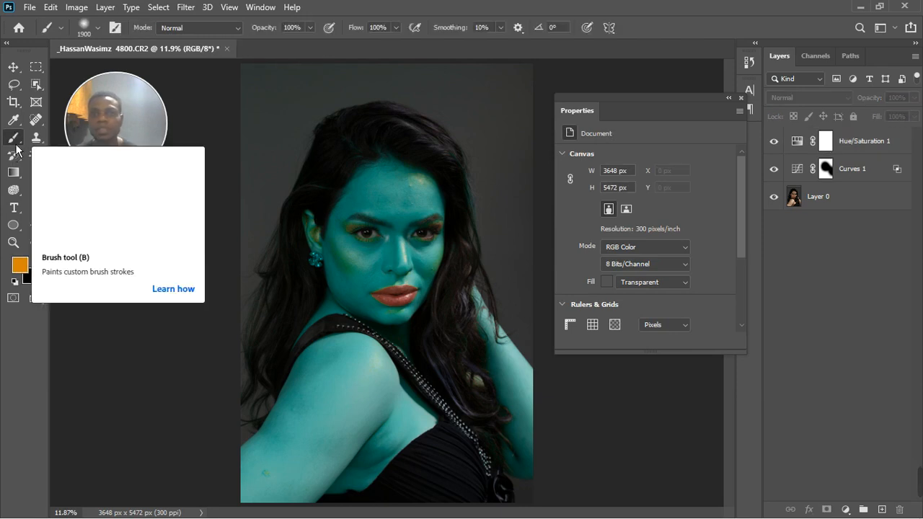
click(836, 146)
mouse_move(396, 243)
mouse_down()
mouse_move(425, 195)
mouse_move(378, 230)
mouse_move(357, 233)
mouse_move(381, 219)
mouse_move(321, 240)
mouse_move(358, 233)
mouse_move(380, 259)
mouse_move(336, 220)
mouse_move(392, 237)
mouse_up()
key(x)
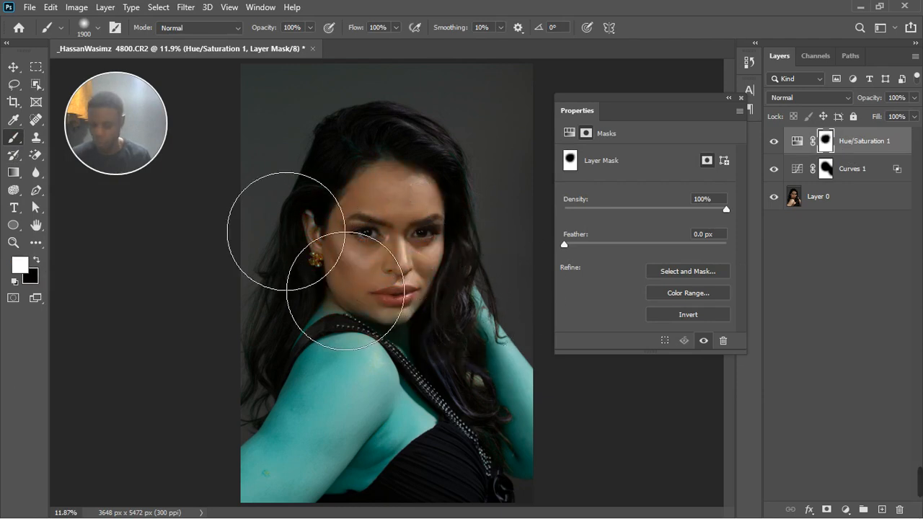
mouse_move(273, 221)
mouse_down()
mouse_move(267, 237)
mouse_move(195, 241)
mouse_move(206, 242)
mouse_up()
key(x)
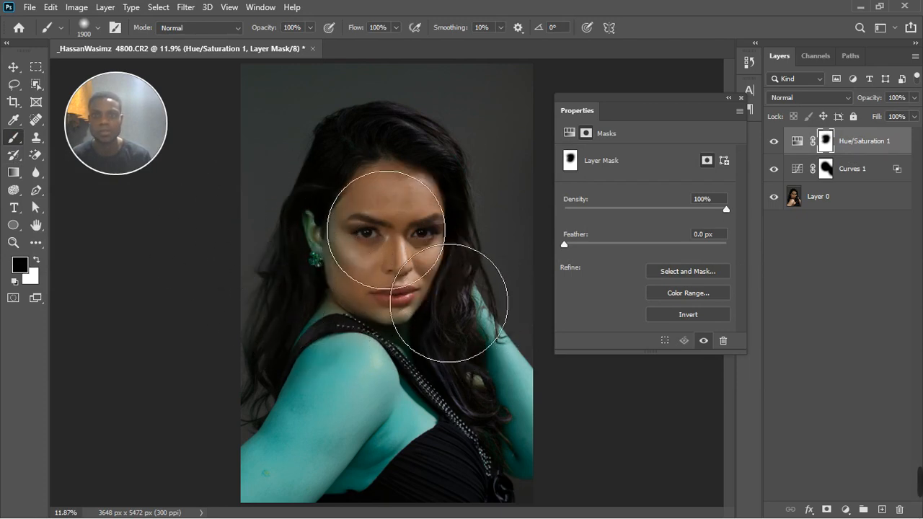
Step: Paint black over the face on the Hue/Saturation 1 mask and compare the portrait with the adjustment hidden and shown
mouse_move(389, 246)
mouse_down()
mouse_move(406, 269)
mouse_move(393, 252)
mouse_move(418, 231)
mouse_move(409, 262)
mouse_up()
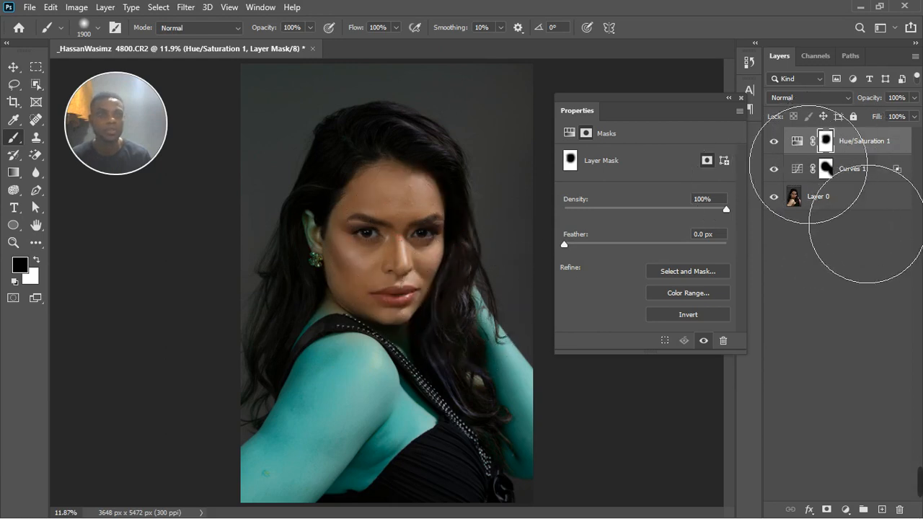
click(777, 139)
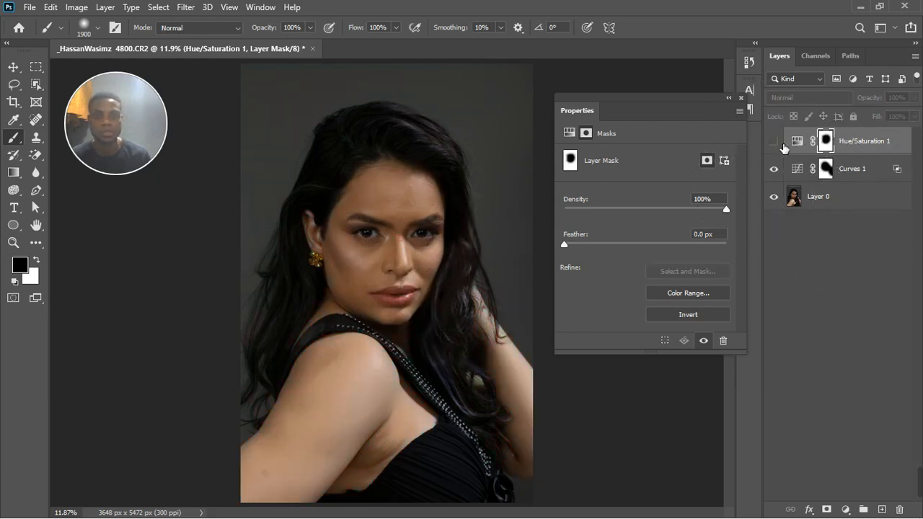
click(782, 144)
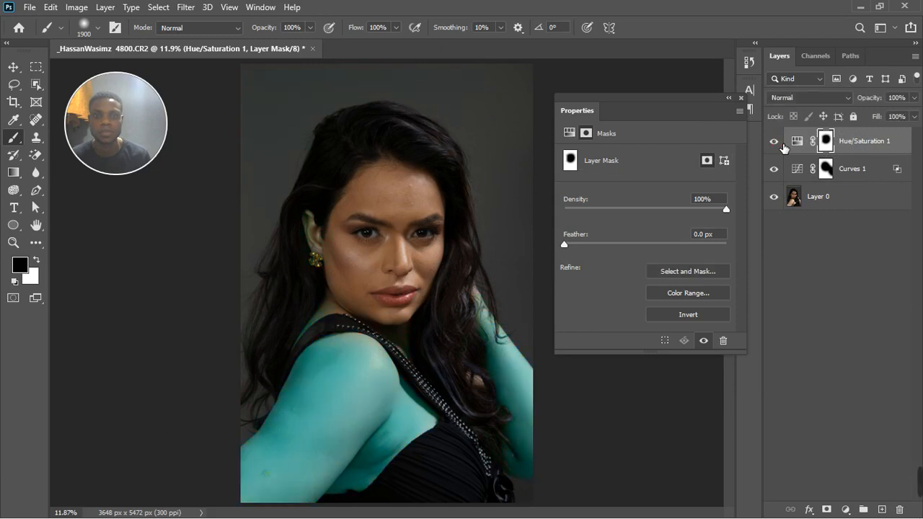
click(782, 144)
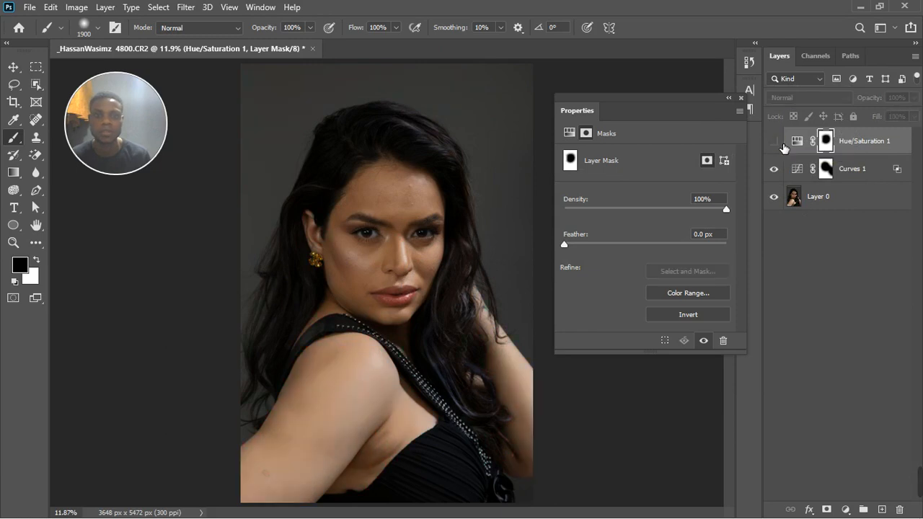
click(781, 144)
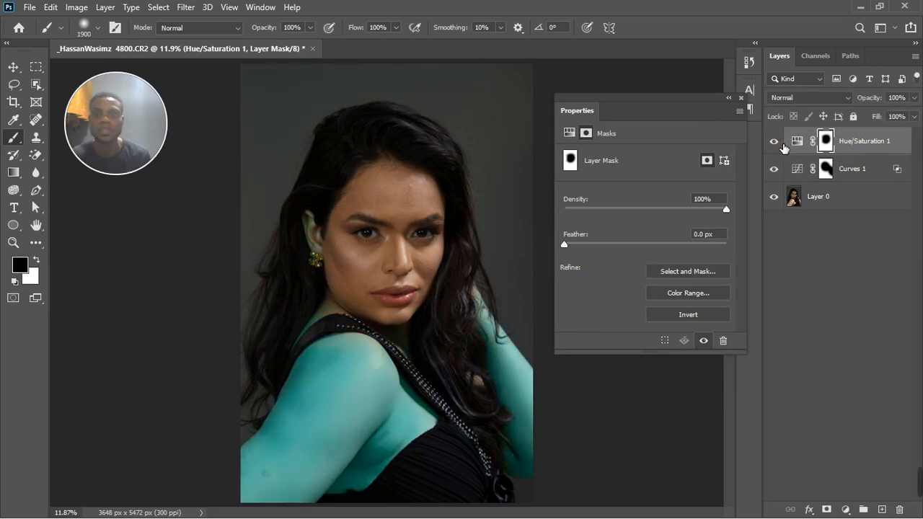
click(775, 142)
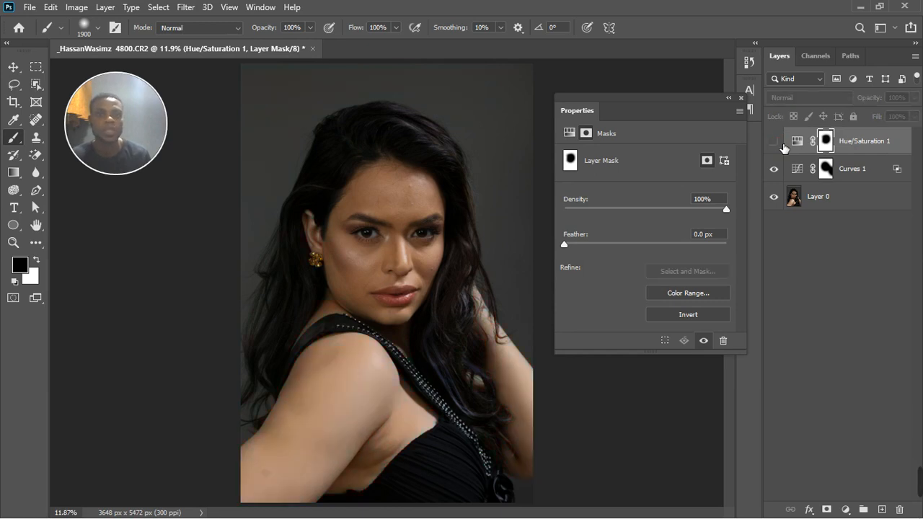
click(752, 106)
click(774, 141)
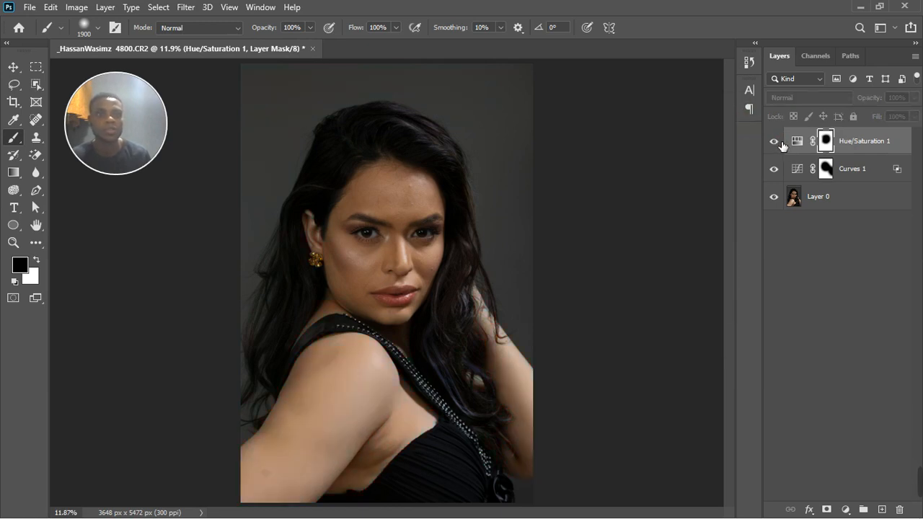
Step: Reset the Hue of the Yellows range in the Hue/Saturation 1 adjustment to 0
click(807, 146)
click(806, 146)
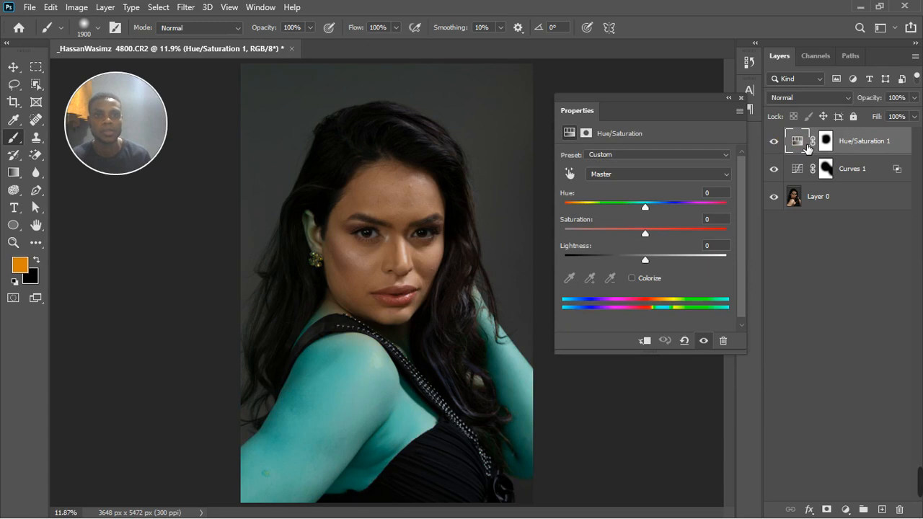
click(626, 178)
click(623, 201)
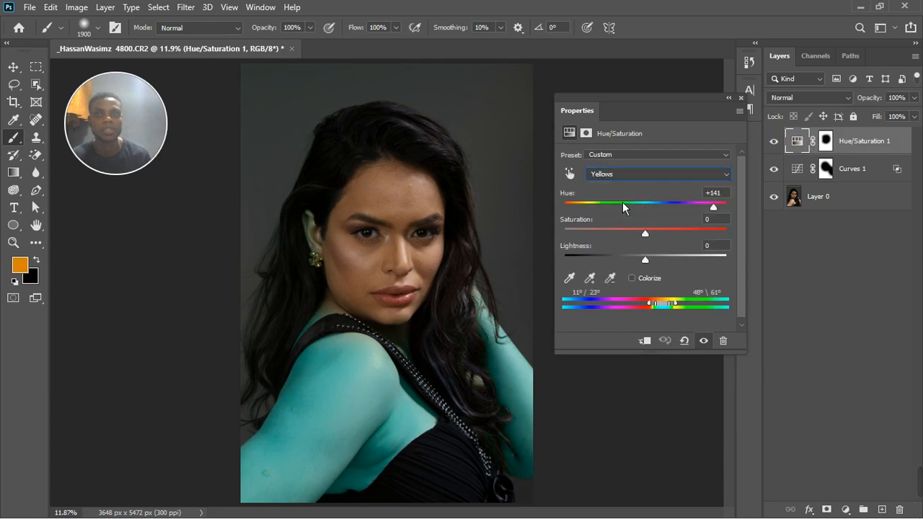
key(Tab)
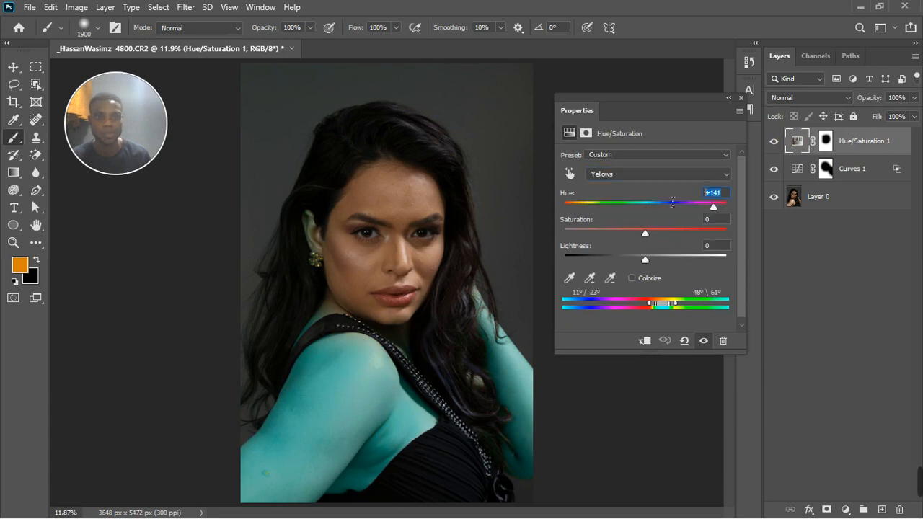
text(0)
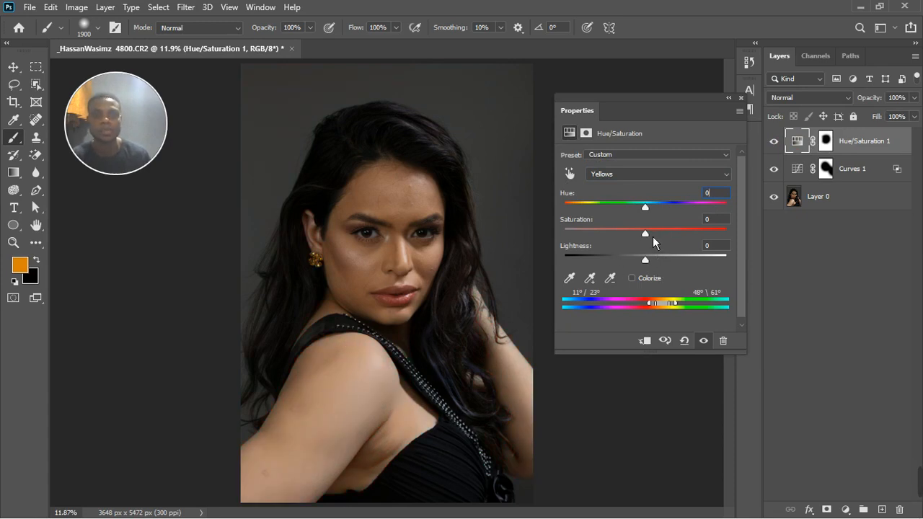
Step: Set the Yellows range of Hue/Saturation 1 to Hue -1, Saturation +26 and Lightness -2
drag(652, 238, 669, 239)
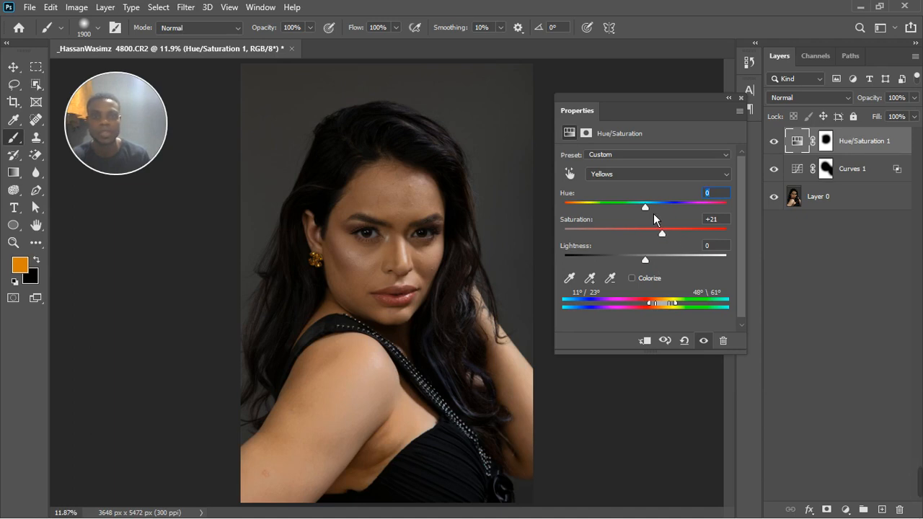
key(Down)
drag(669, 247, 676, 247)
drag(652, 266, 651, 267)
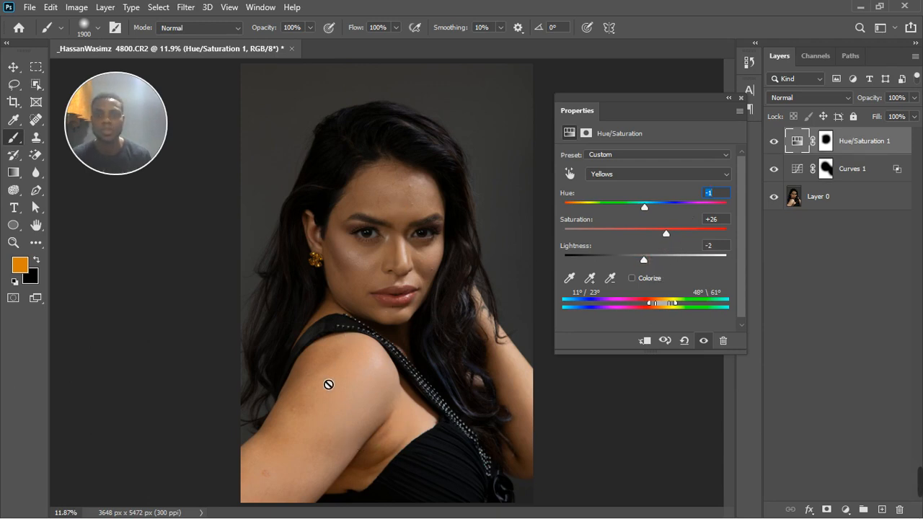
Step: Compare the skin tones with the Hue/Saturation 1 and Curves 1 adjustments each hidden and shown
click(750, 105)
click(775, 141)
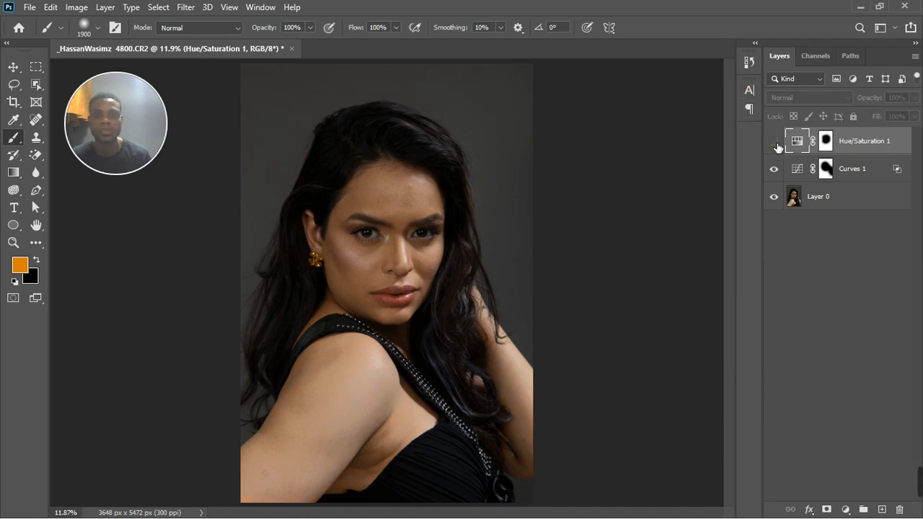
click(775, 141)
click(774, 169)
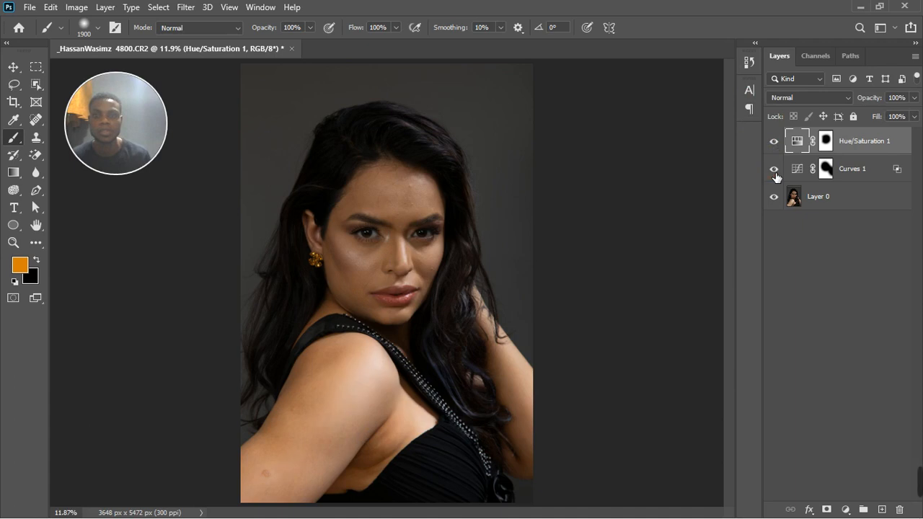
click(775, 172)
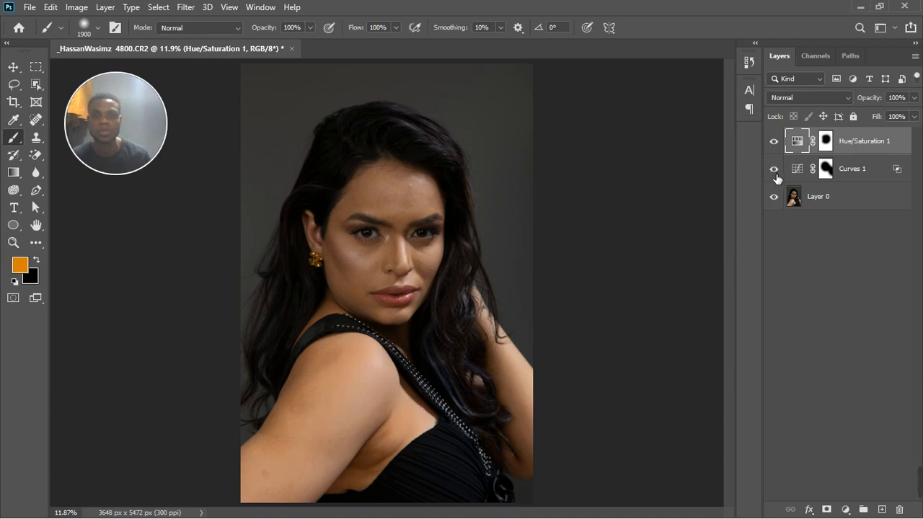
click(775, 170)
click(774, 170)
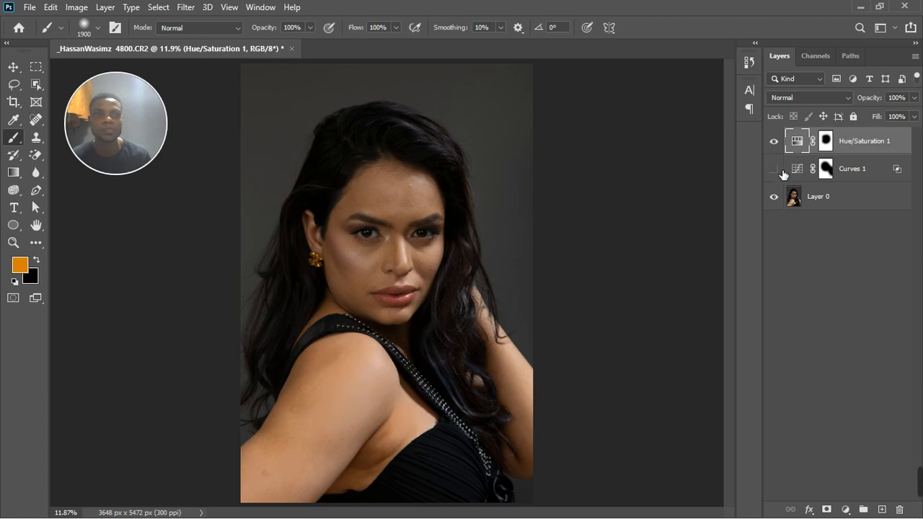
click(774, 170)
click(775, 170)
Step: Reduce the opacity of the Curves 1 adjustment layer to 52%
click(875, 170)
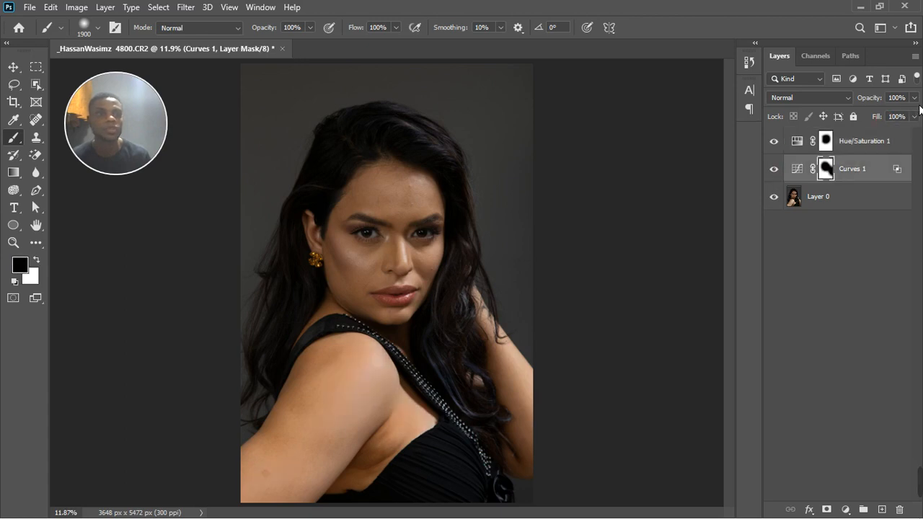
click(913, 97)
drag(913, 114, 913, 124)
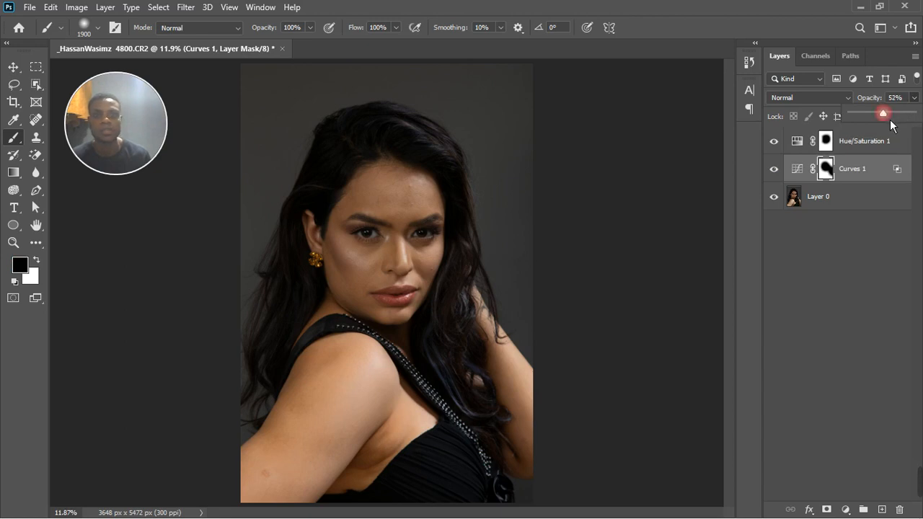
click(866, 279)
Step: Stamp all visible layers into a new layer at the top and group the Hue/Saturation 1 and Curves 1 layers
click(864, 142)
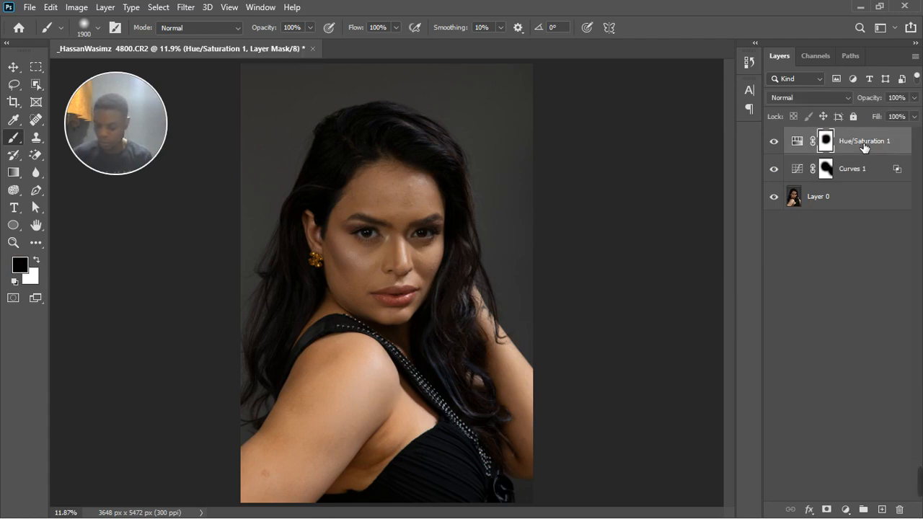
key(ctrl+shift+alt+e)
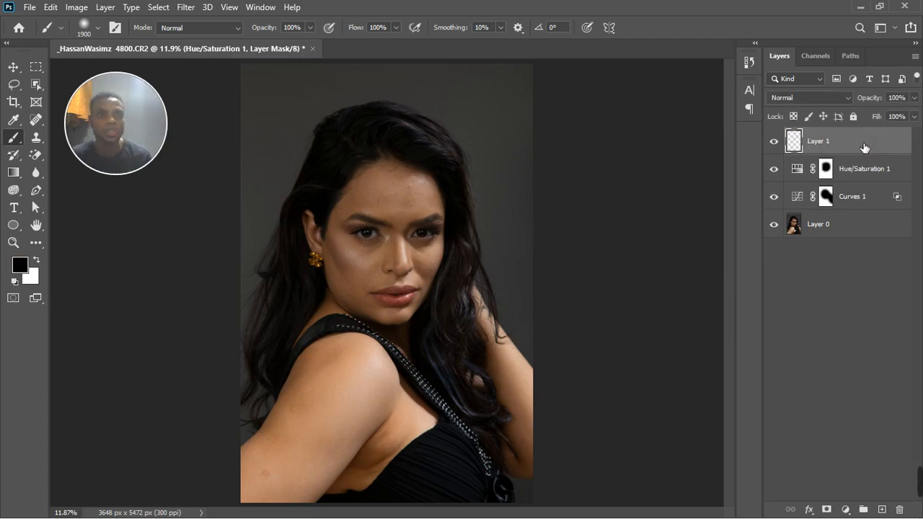
click(869, 182)
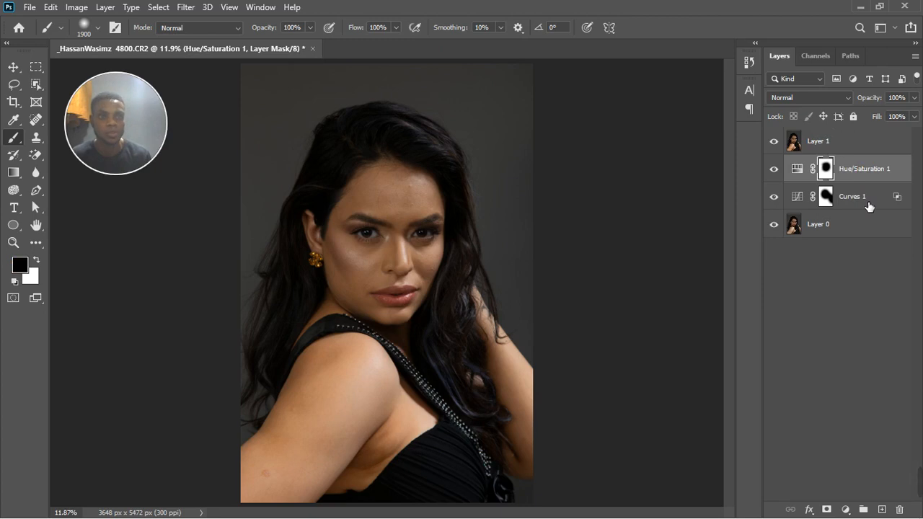
click(869, 205)
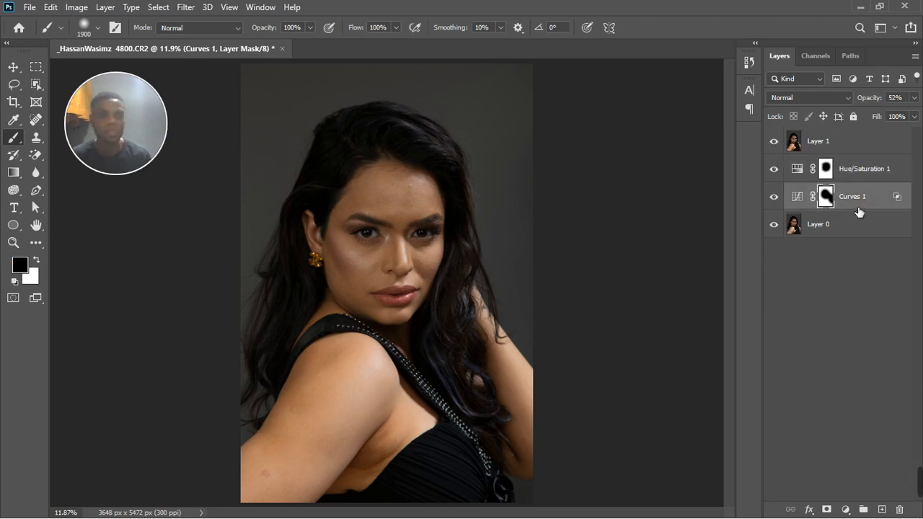
shift+click(859, 170)
drag(870, 510, 865, 510)
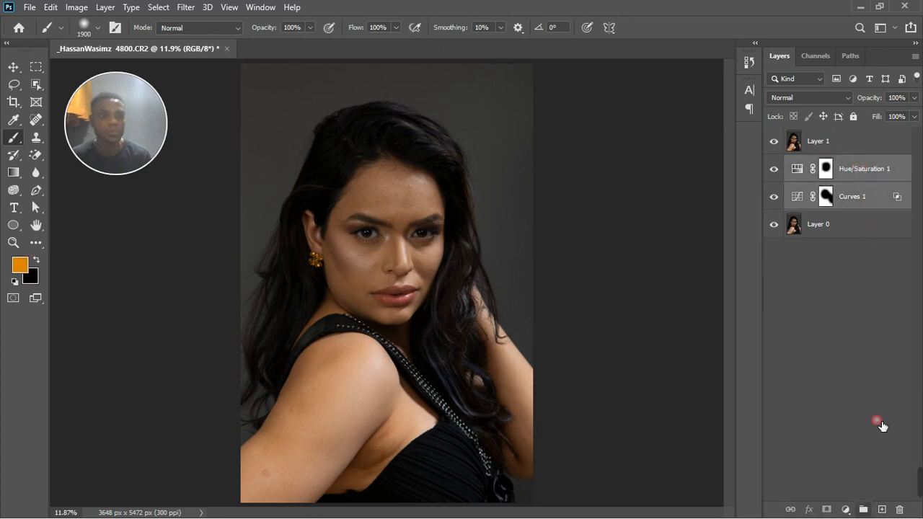
Step: Duplicate the stamped Layer 1 twice
click(844, 142)
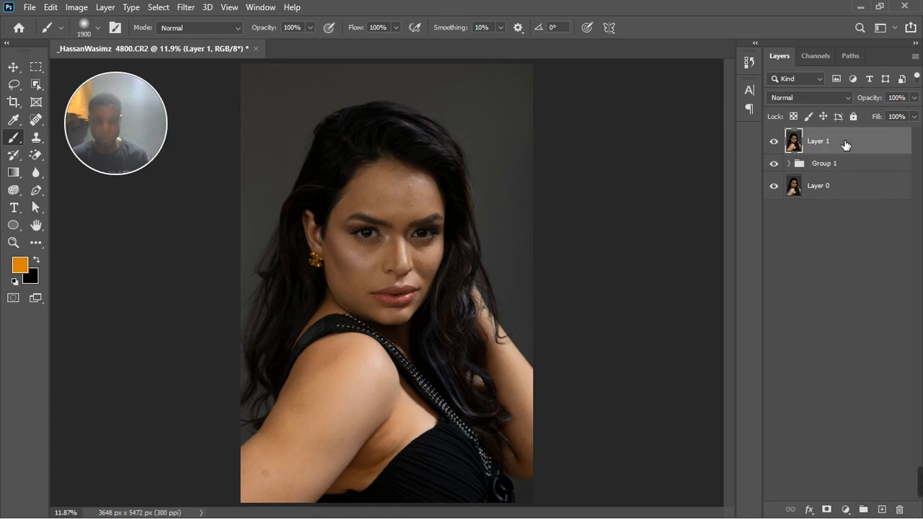
key(ctrl+j)
key(ctrl+j)
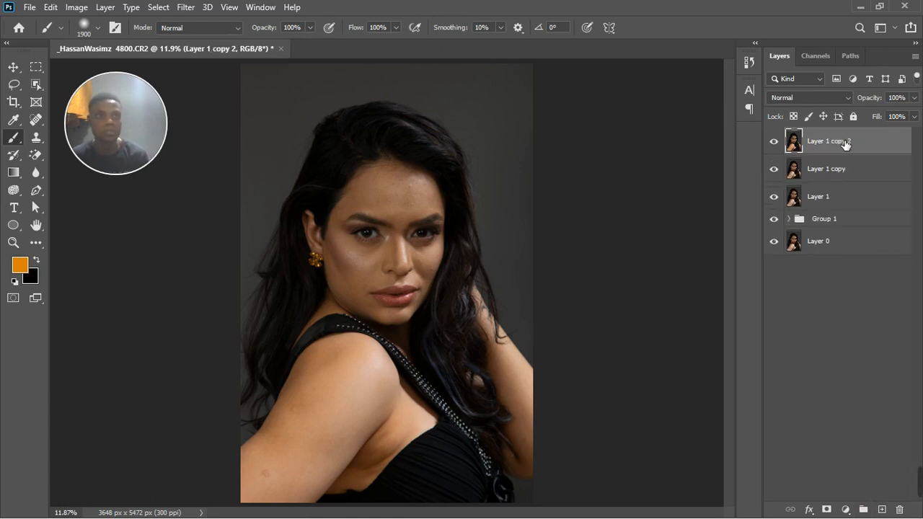
Step: Rename the lower duplicate of Layer 1 as COLOR and the upper duplicate as TEXTURE
double_click(838, 179)
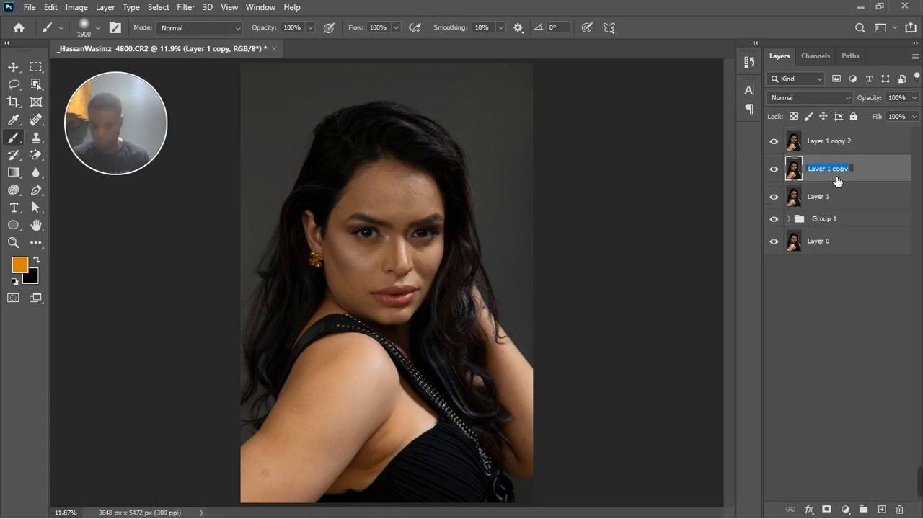
text(COLOR)
key(Return)
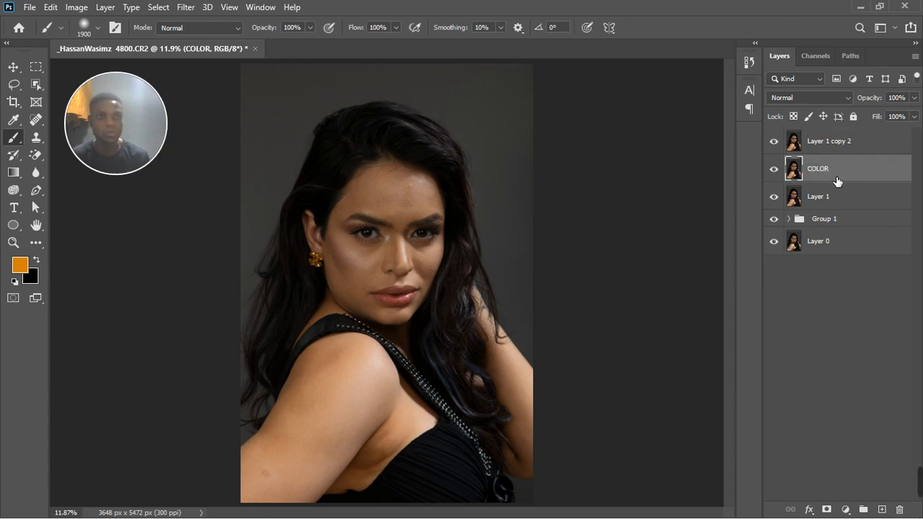
double_click(839, 142)
text(TE)
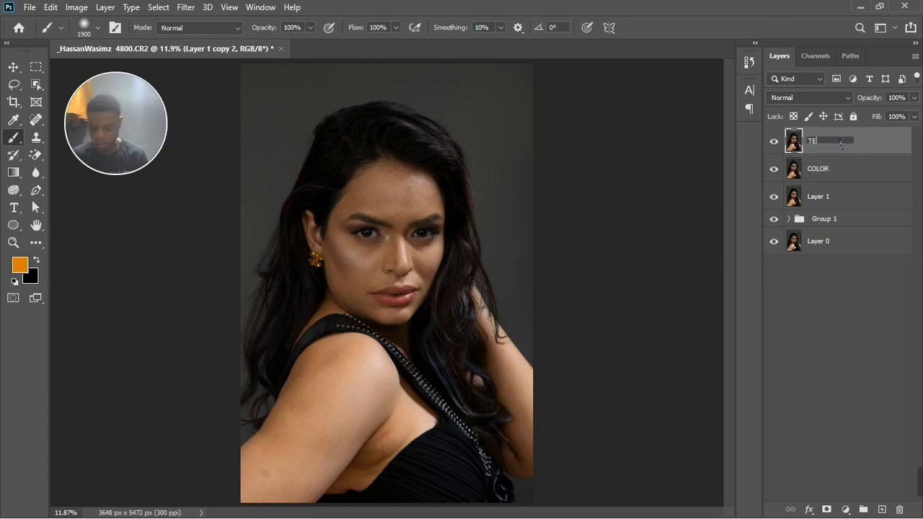
text(XTURE)
key(Return)
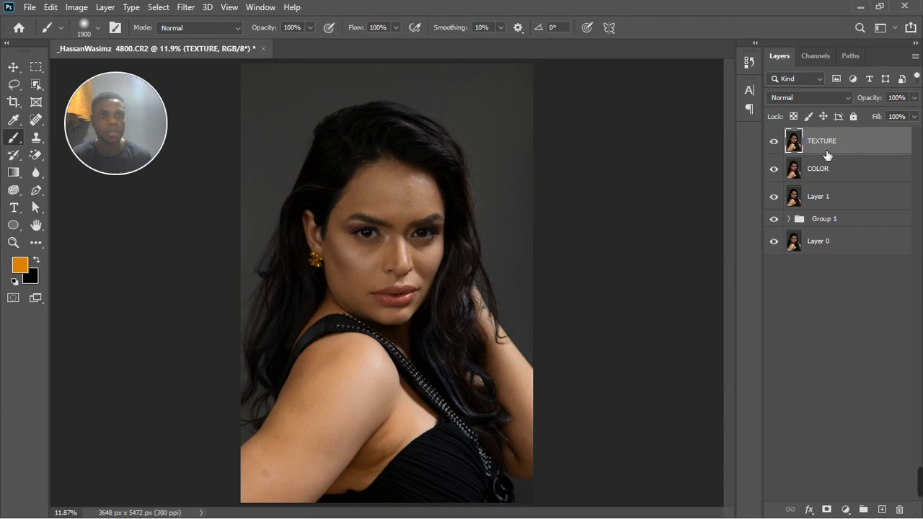
Step: Hide the TEXTURE layer and apply a Gaussian Blur with a 14-pixel radius to the COLOR layer
click(820, 175)
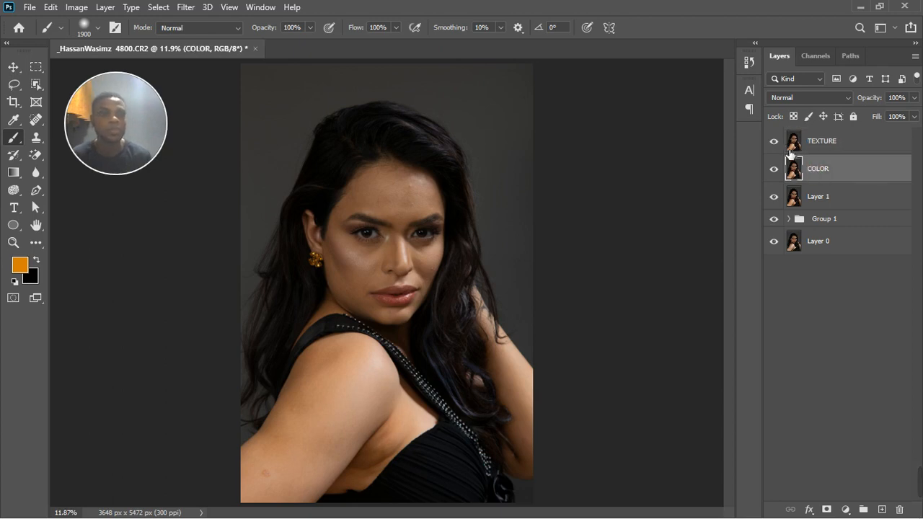
click(773, 141)
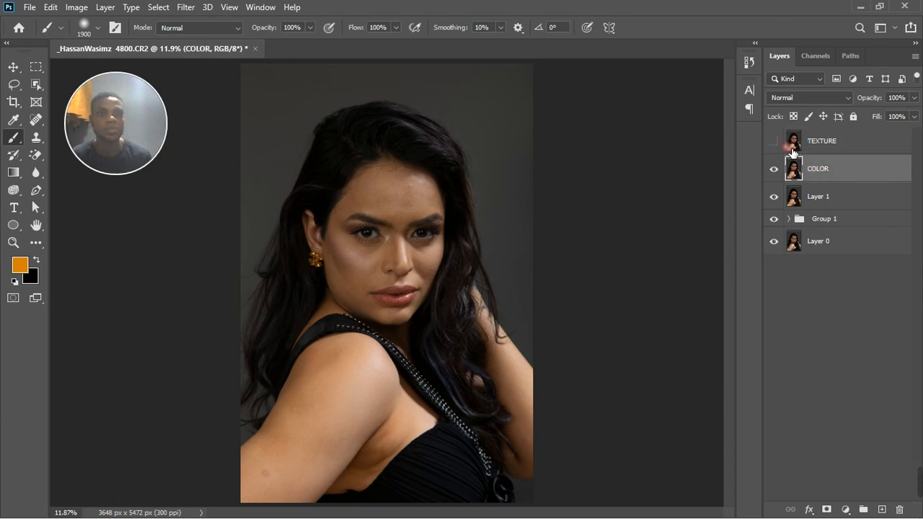
click(186, 7)
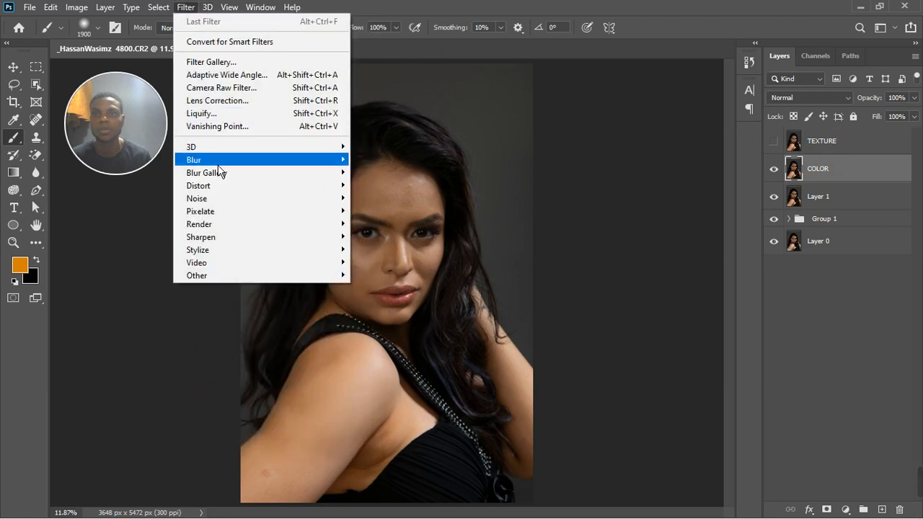
mouse_move(220, 162)
click(370, 211)
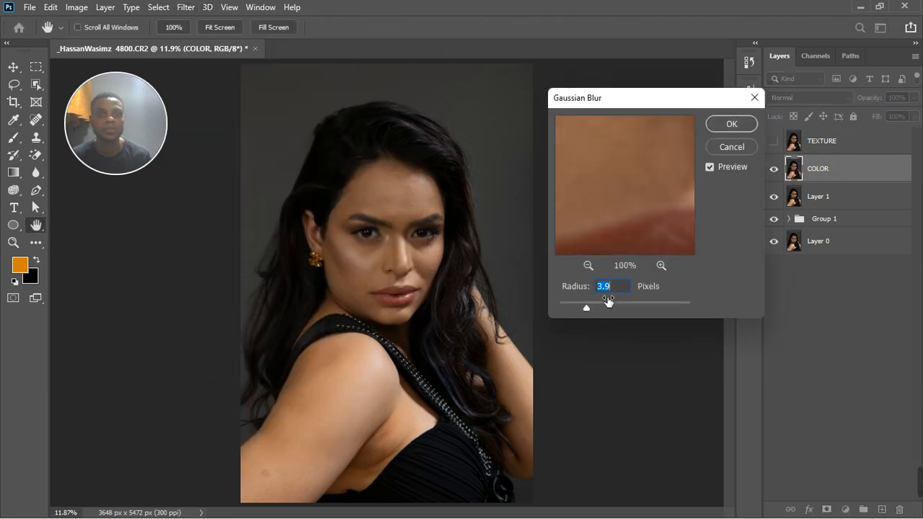
drag(598, 315, 621, 308)
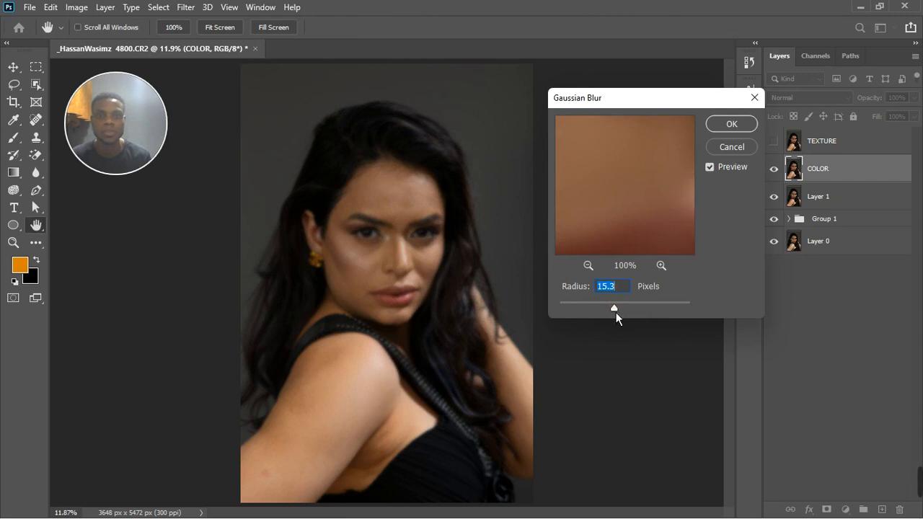
text(9.2)
mouse_move(611, 313)
mouse_down()
mouse_move(627, 311)
mouse_move(620, 315)
mouse_up()
drag(626, 314, 619, 312)
text(14)
key(Return)
key(b)
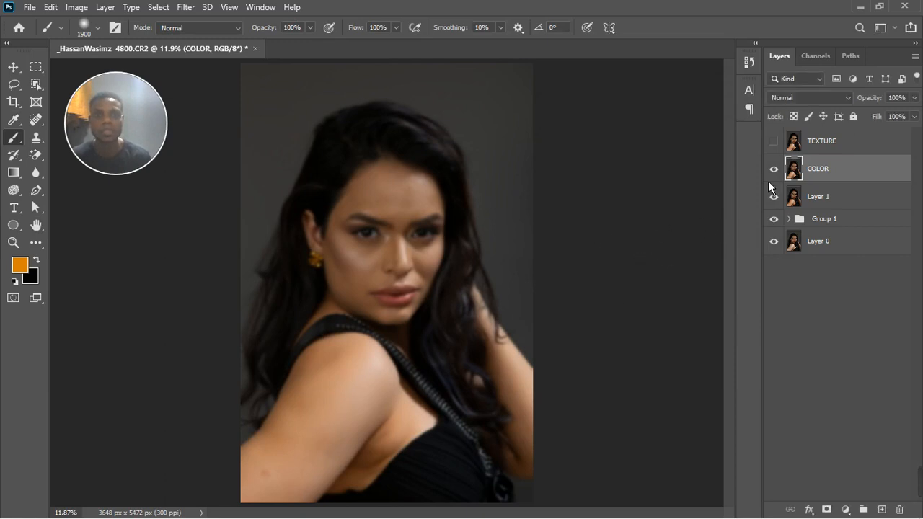
Step: Show the TEXTURE layer and use Apply Image on it with the COLOR layer as source, Subtract blending, scale 2 and offset 128
click(774, 141)
click(844, 143)
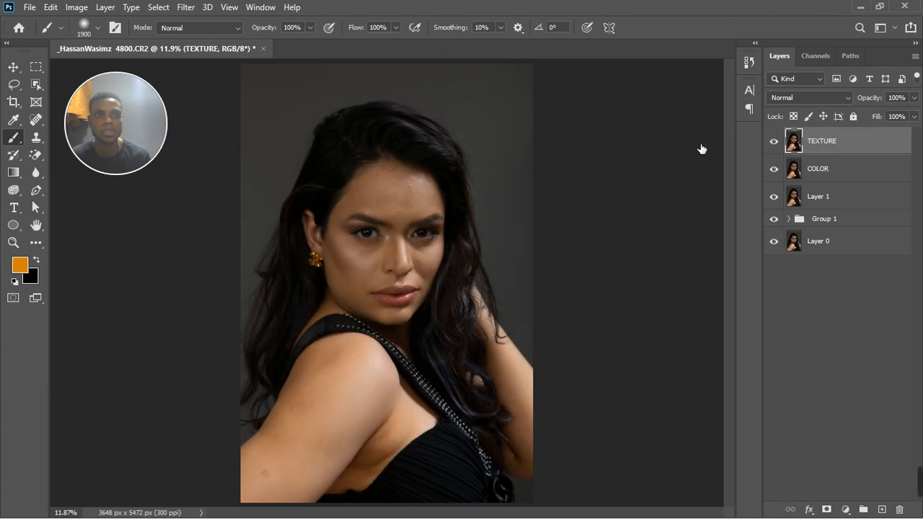
click(77, 9)
mouse_move(51, 8)
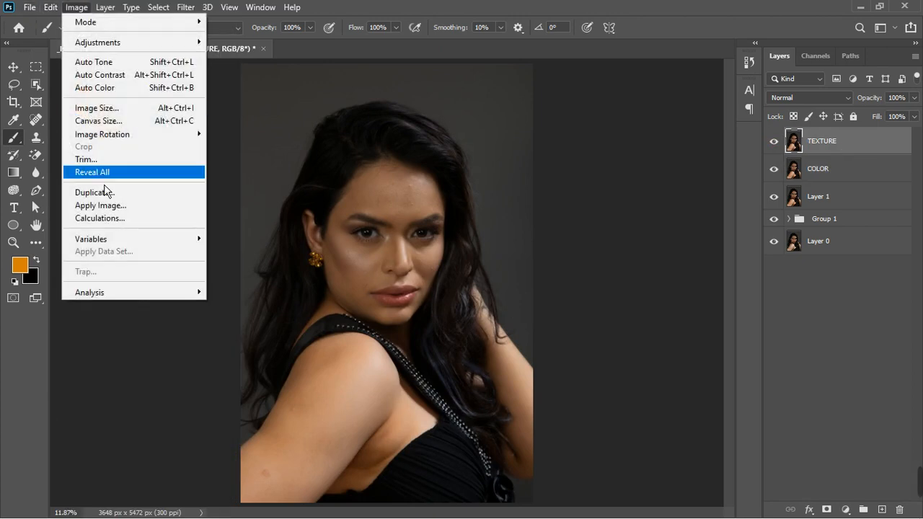
click(101, 206)
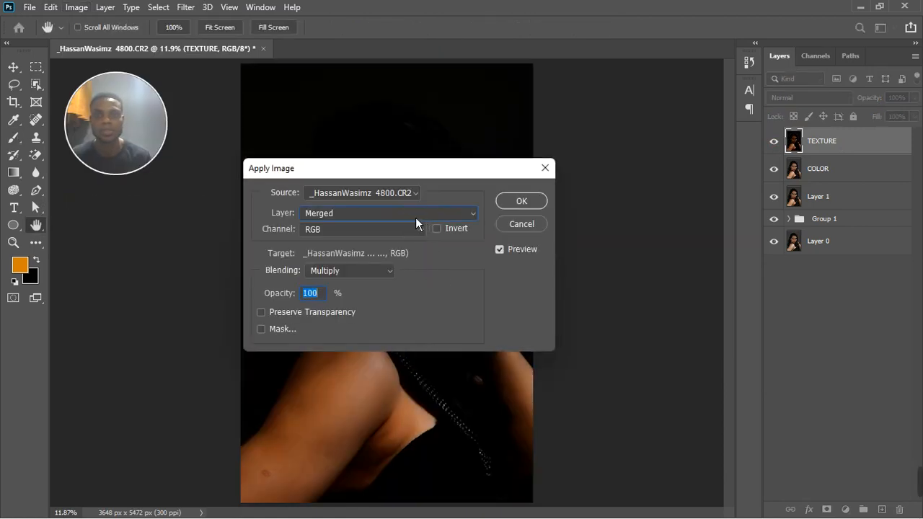
click(415, 216)
click(364, 266)
click(361, 275)
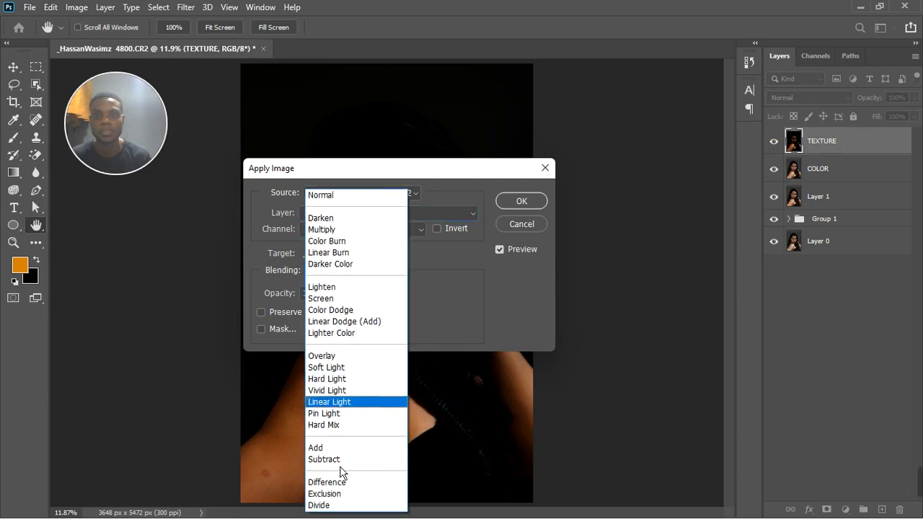
click(340, 462)
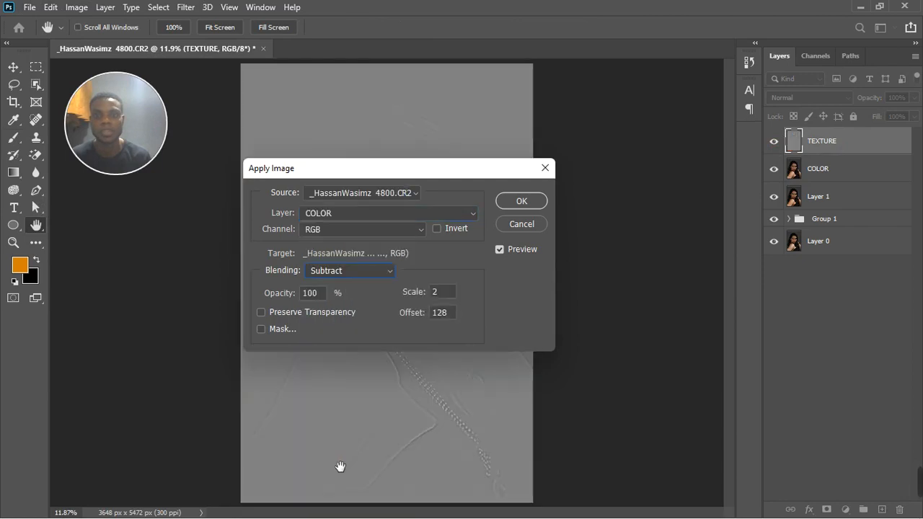
click(538, 209)
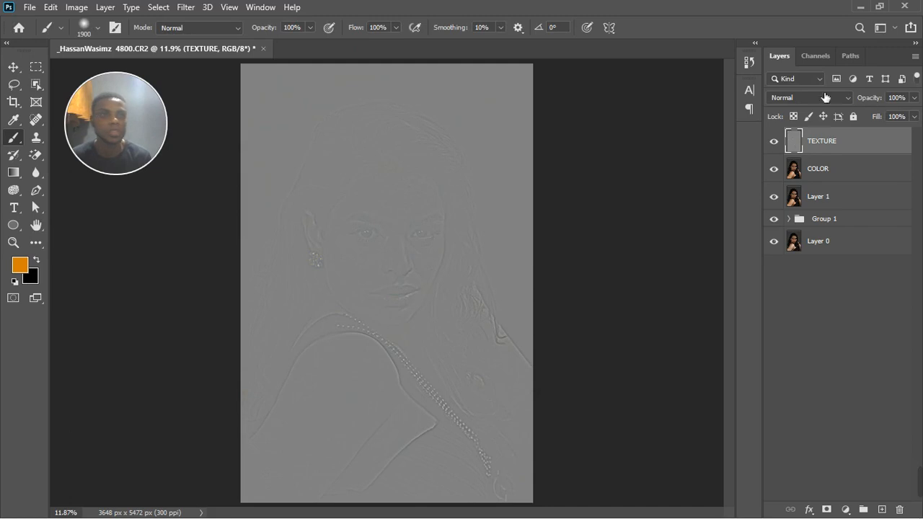
Step: Set the TEXTURE layer's blend mode to Linear Light and group it with the COLOR layer
click(817, 99)
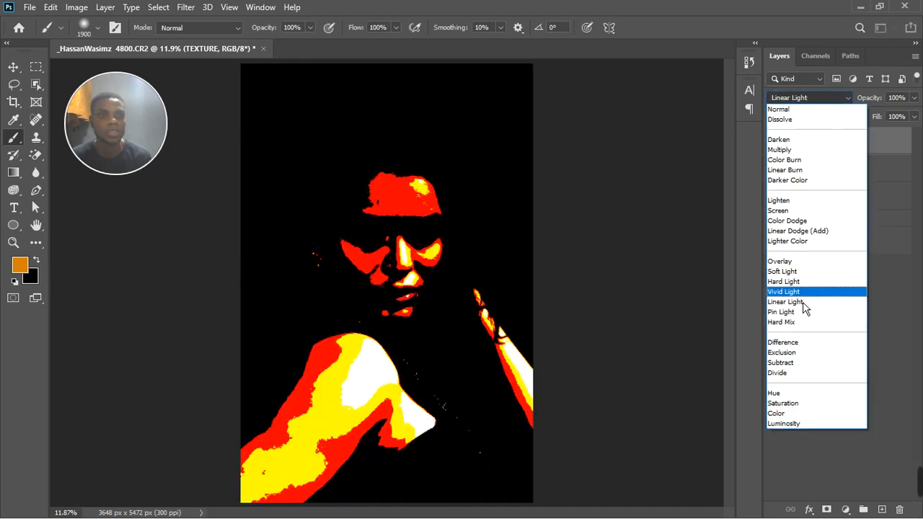
click(804, 303)
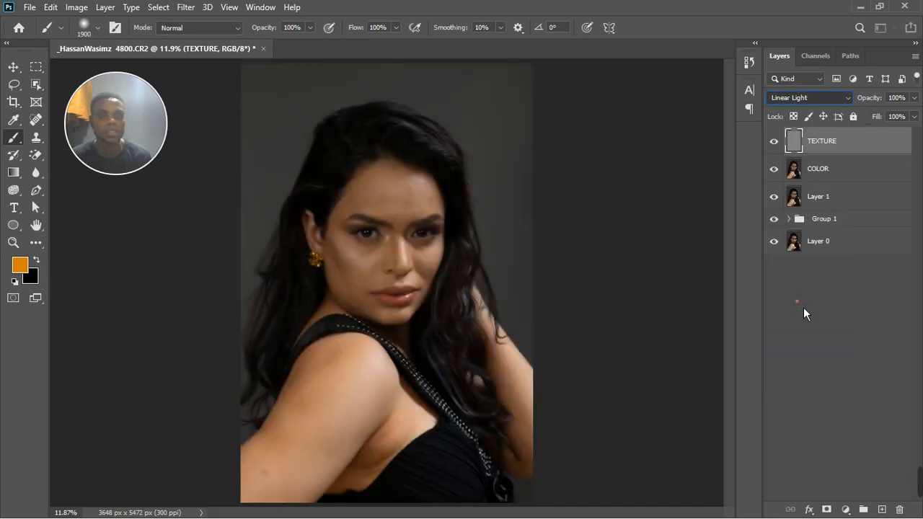
shift+click(843, 173)
click(863, 509)
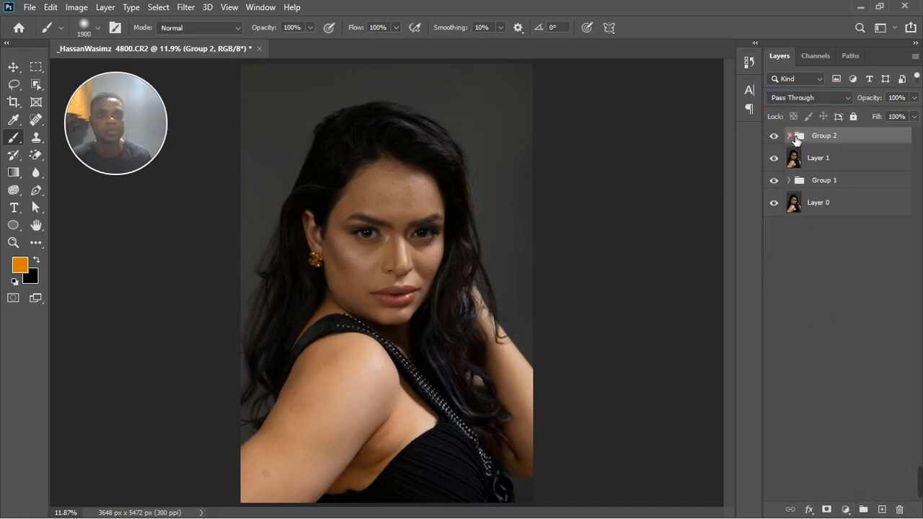
Step: Activate the Mixer Brush tool and target the COLOR layer inside Group 2
click(790, 136)
right_click(13, 137)
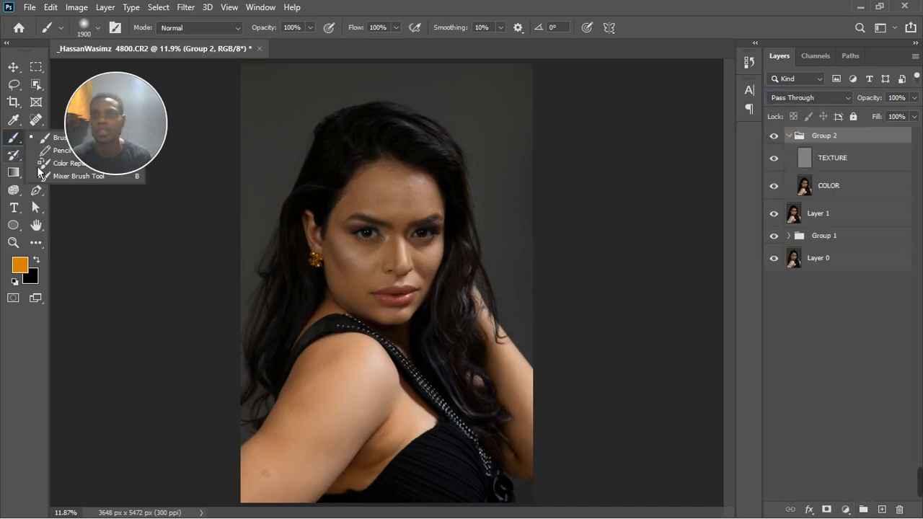
click(47, 177)
scroll(342, 334, up, 3)
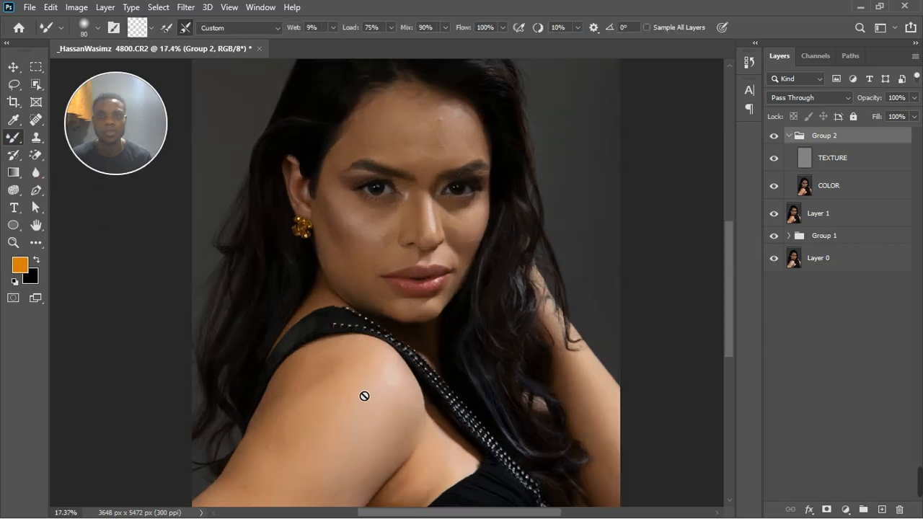
click(840, 193)
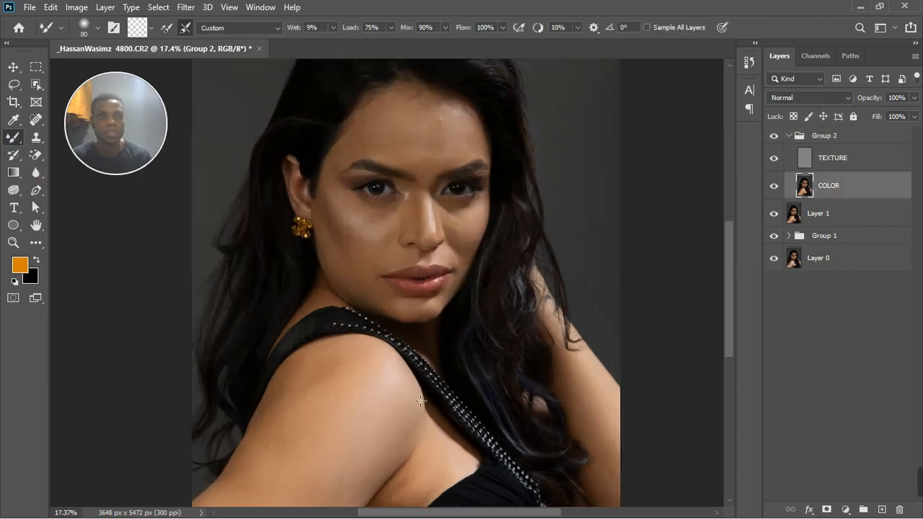
scroll(336, 384, down, 3)
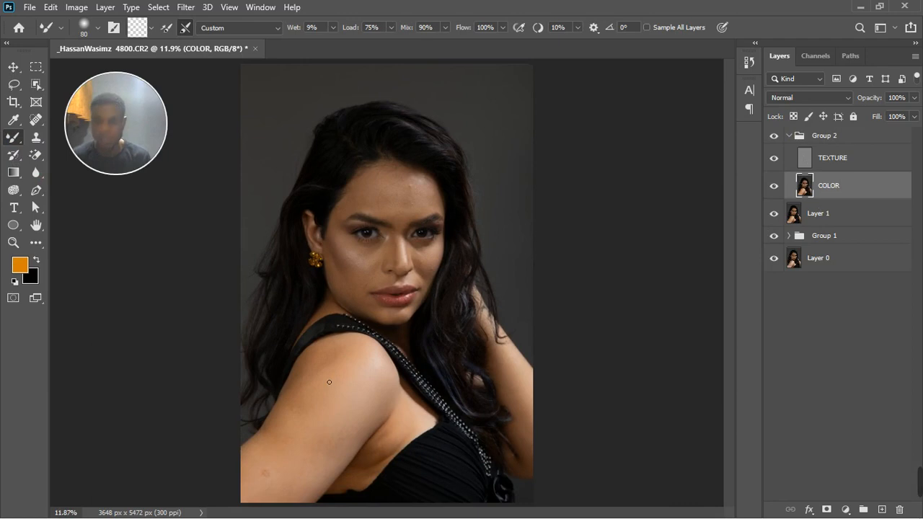
Step: Adjust the Mixer Brush size to 175 pixels for blending the skin on the COLOR layer
key(bracketright)
key(bracketright)
key(bracketright)
key(bracketright)
key(bracketright)
key(bracketright)
key(bracketright)
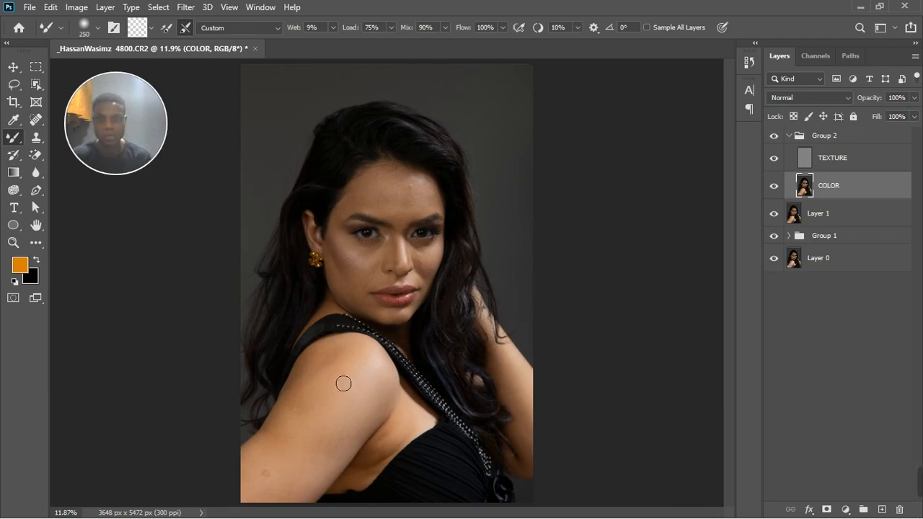
key(bracketright)
key(bracketright)
key(bracketright)
key(bracketright)
key(bracketright)
key(bracketright)
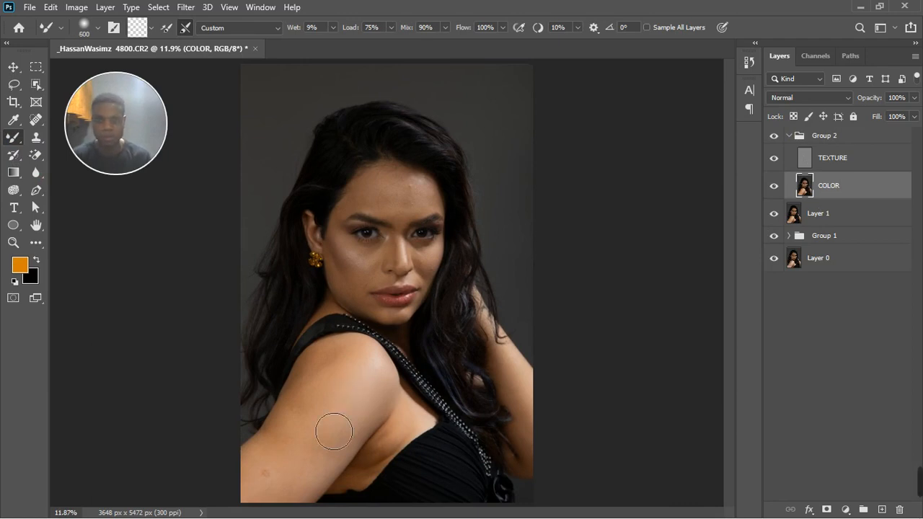
key(bracketleft)
key(bracketleft)
key(bracketleft)
key(bracketleft)
key(bracketleft)
Step: Collapse Group 2 and toggle its visibility to compare the skin before and after retouching
click(789, 136)
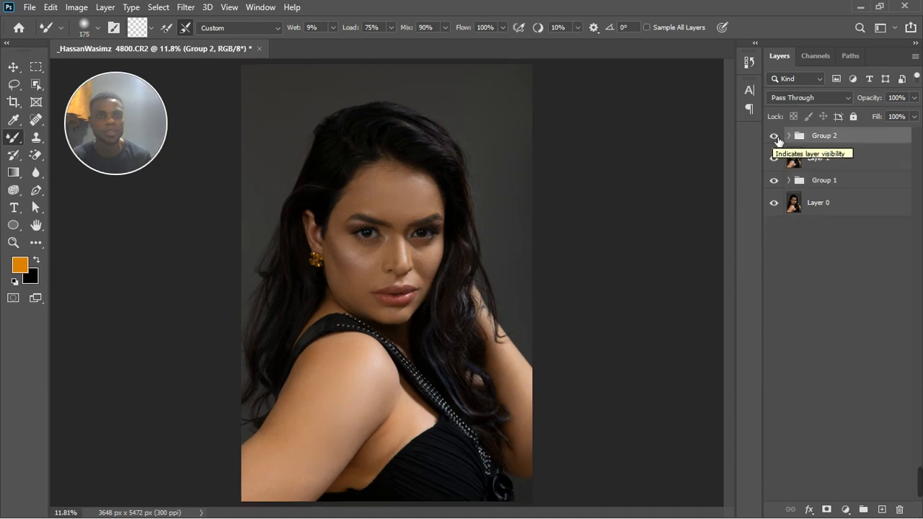
click(774, 135)
click(775, 136)
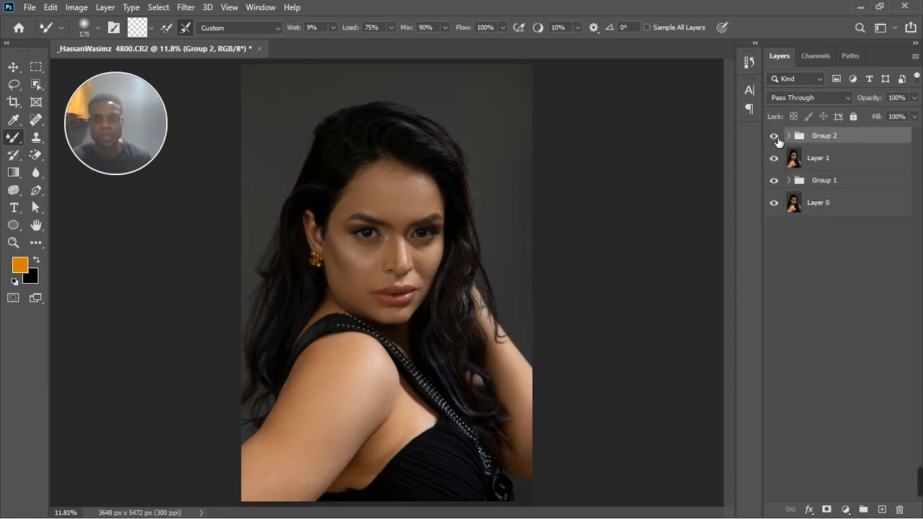
click(775, 137)
click(775, 136)
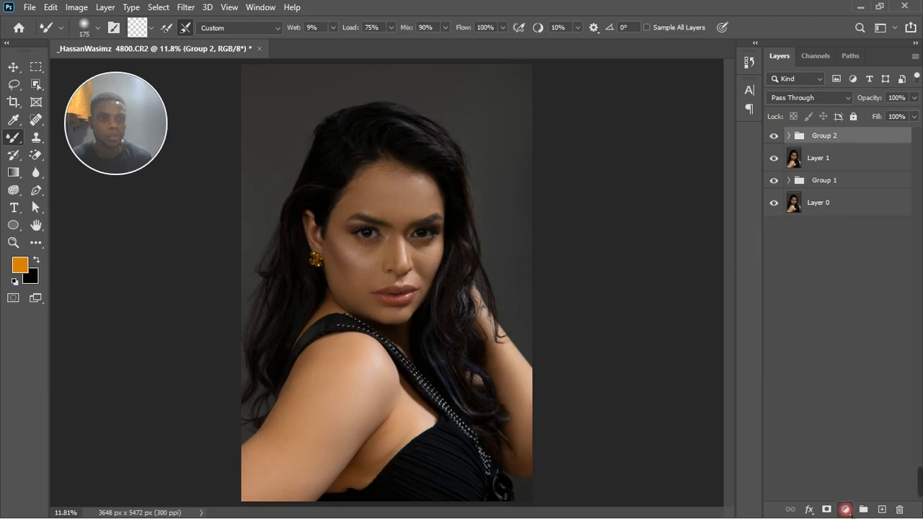
Step: Add a Curves adjustment layer above Group 2 and duplicate it
click(847, 509)
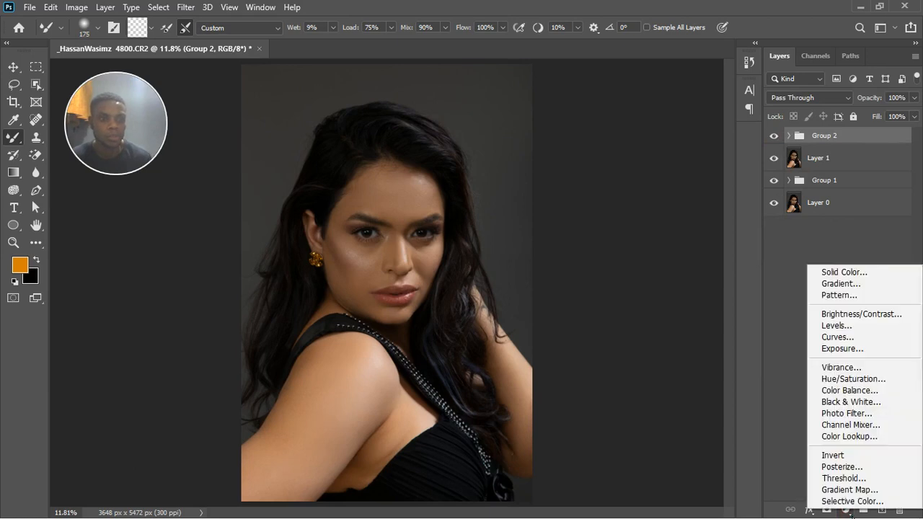
click(839, 337)
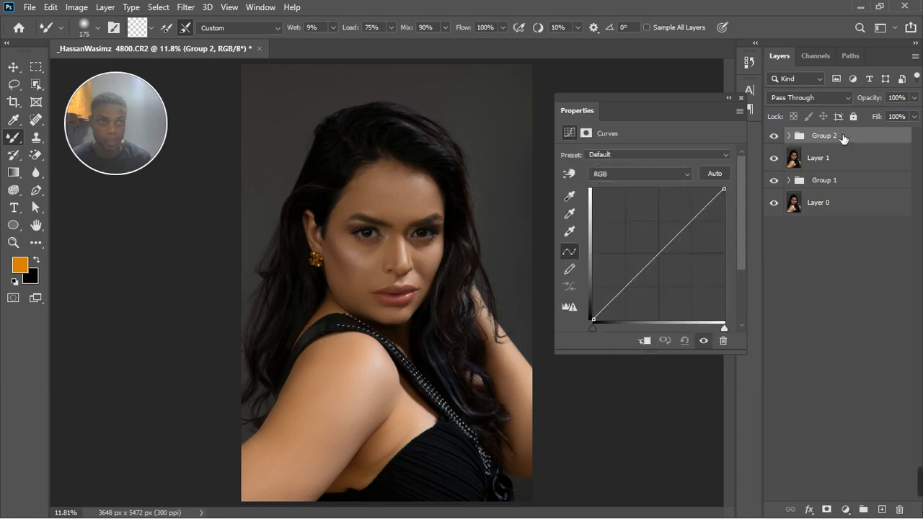
key(ctrl+j)
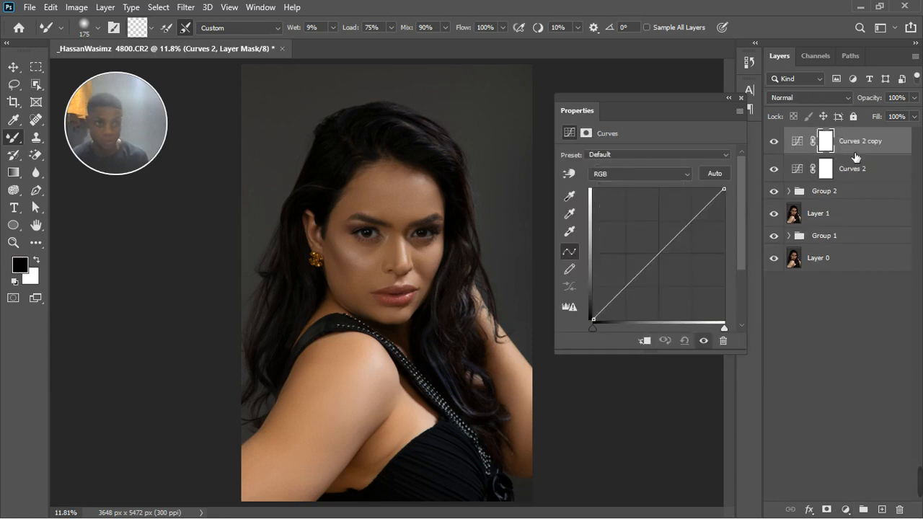
Step: Hide the Curves 2 copy layer and lower the midpoint of the Curves 2 RGB curve to darken the image
click(775, 141)
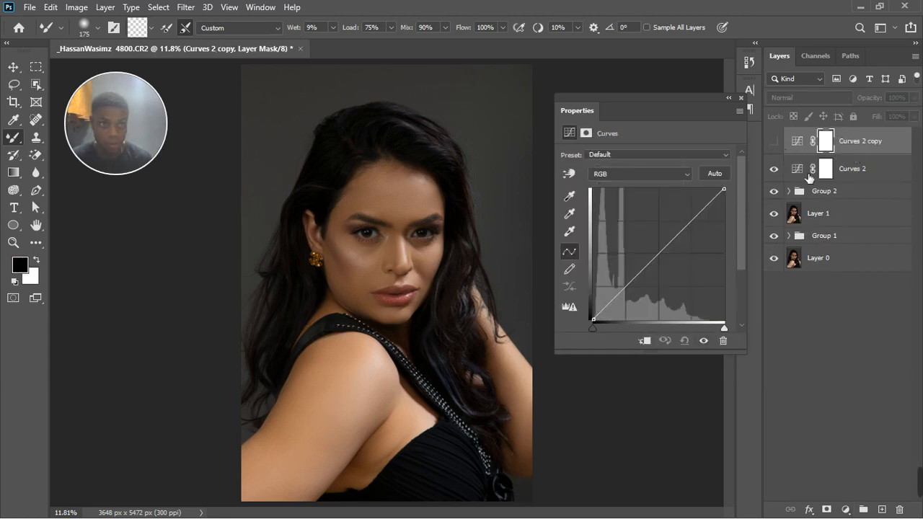
click(807, 175)
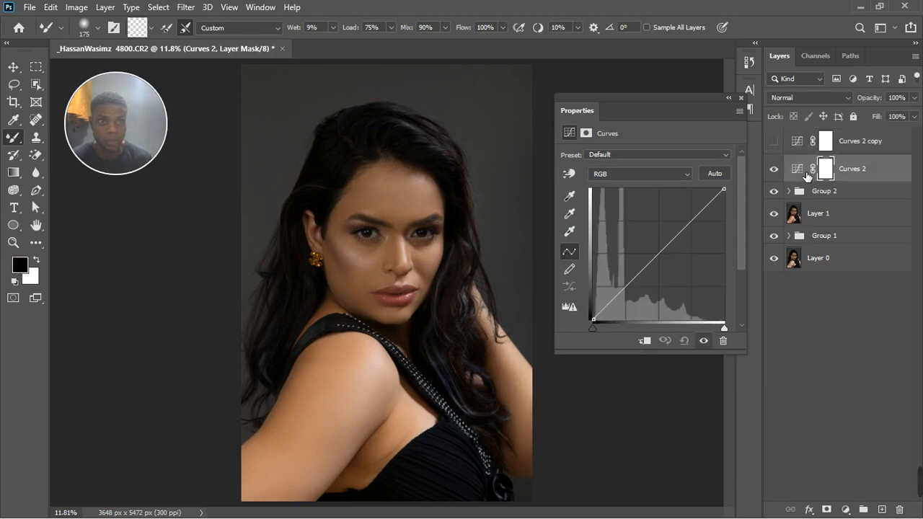
click(798, 171)
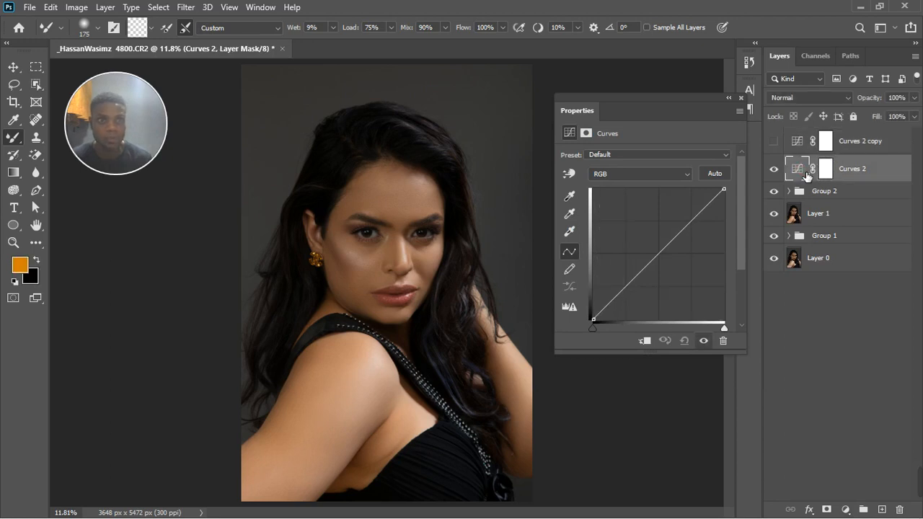
click(662, 250)
drag(670, 261, 672, 267)
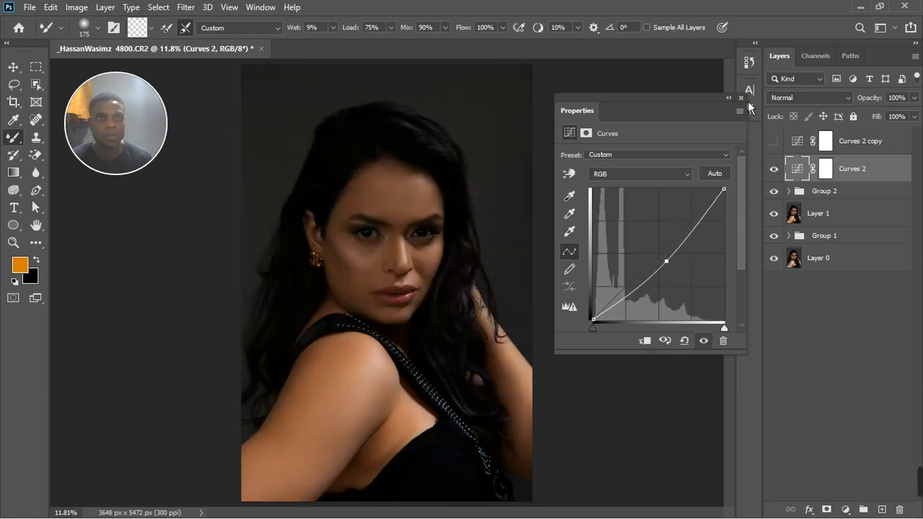
Step: Show the Curves 2 copy layer, hide Curves 2, and raise the copy's RGB curve midpoint to brighten the image
click(777, 144)
click(798, 143)
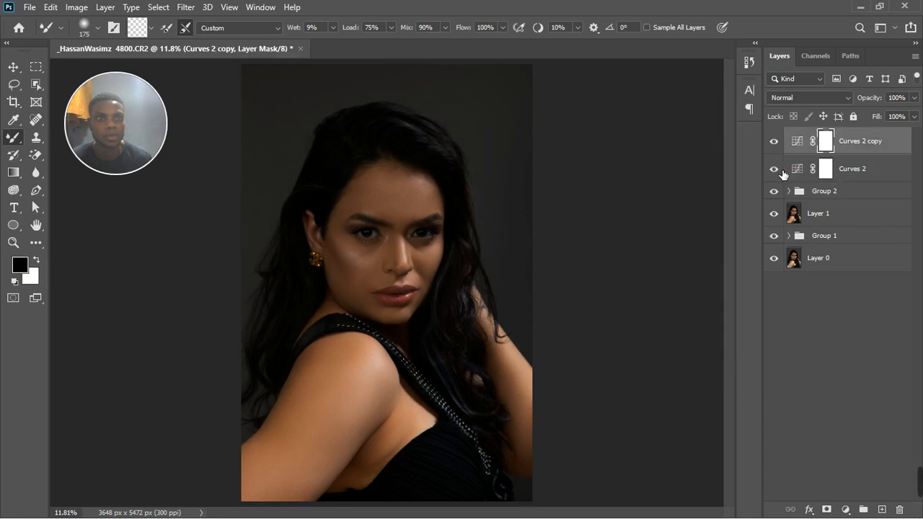
click(775, 168)
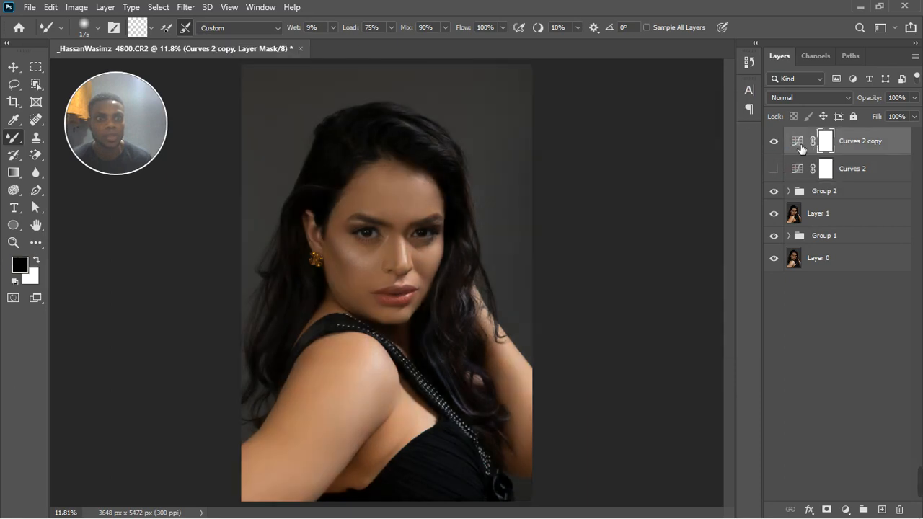
double_click(798, 142)
key(Delete)
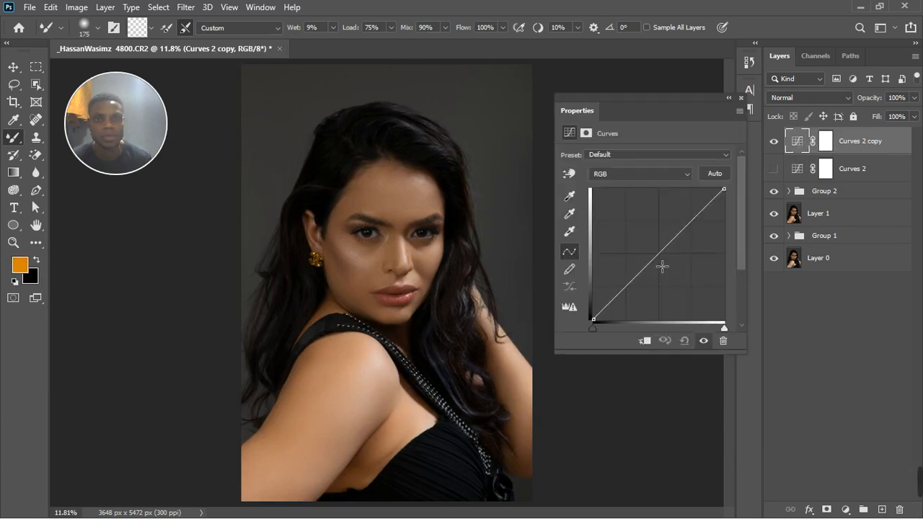
click(655, 255)
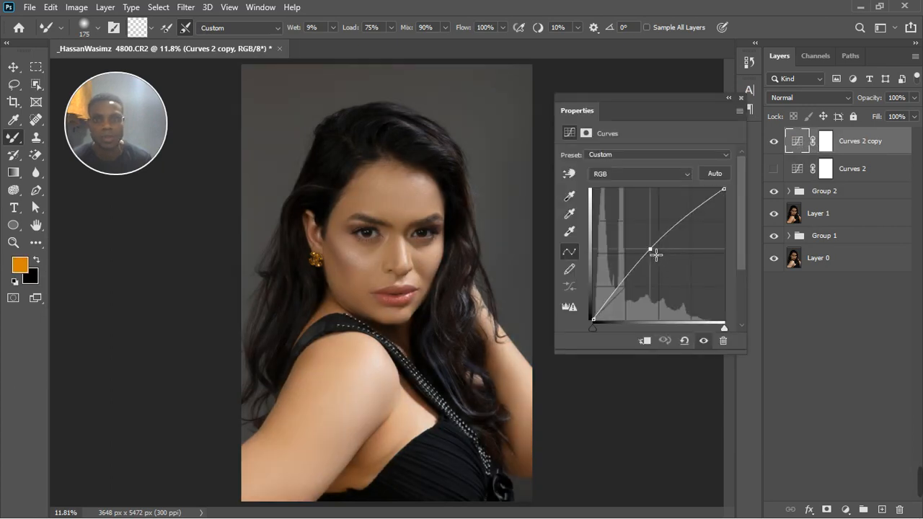
Step: Invert the layer masks of Curves 2 copy and Curves 2 to black and make Curves 2 visible
click(747, 105)
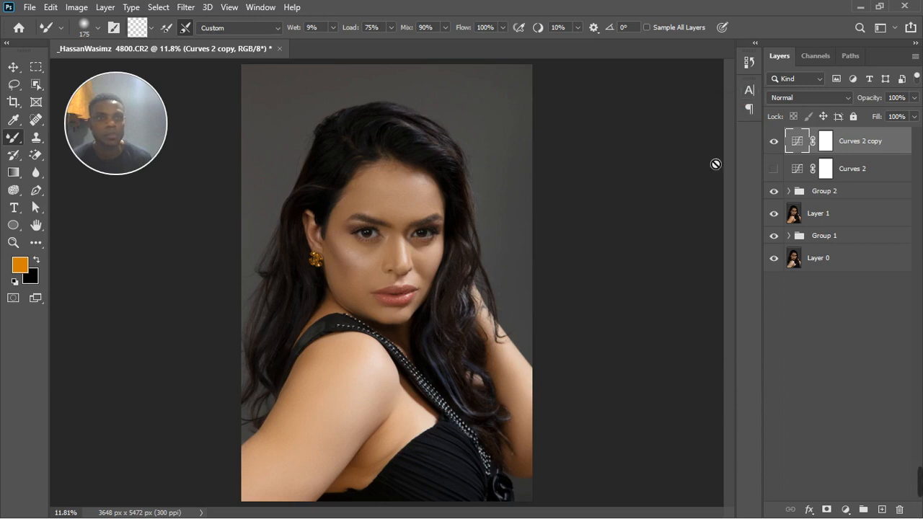
click(826, 148)
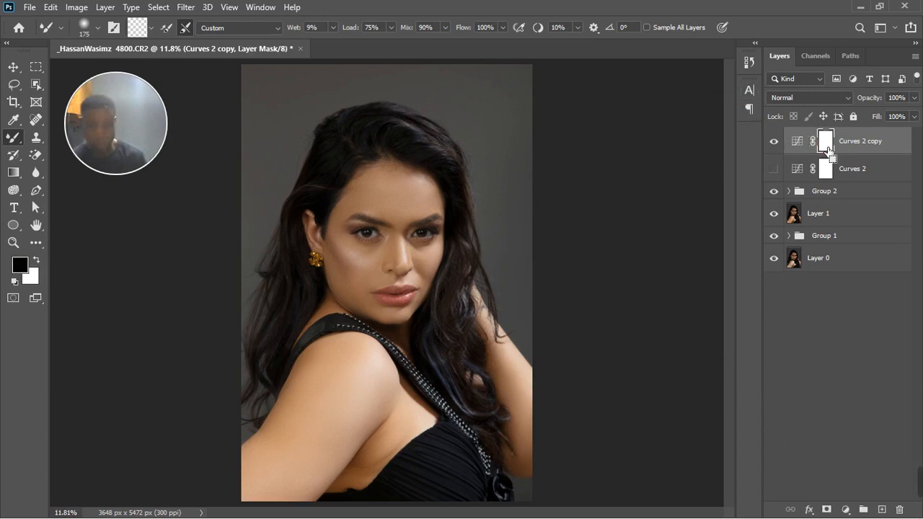
key(ctrl+i)
click(828, 169)
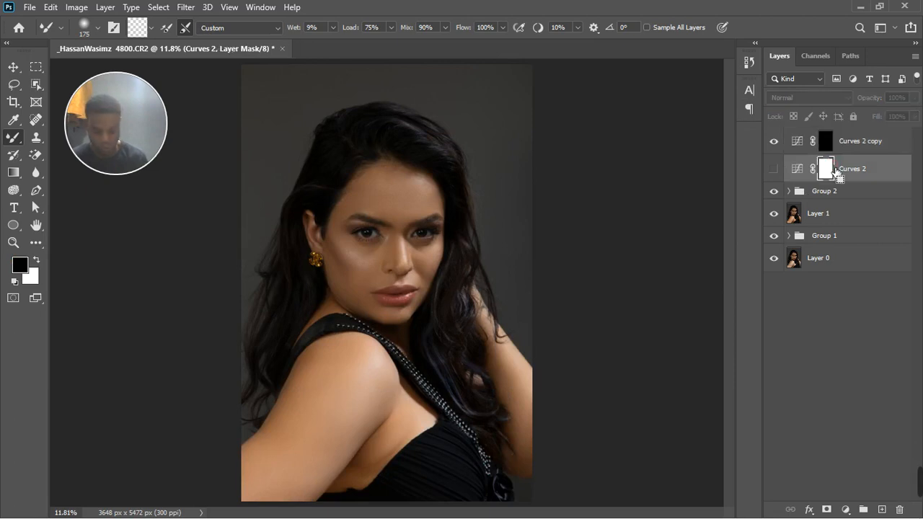
key(ctrl+i)
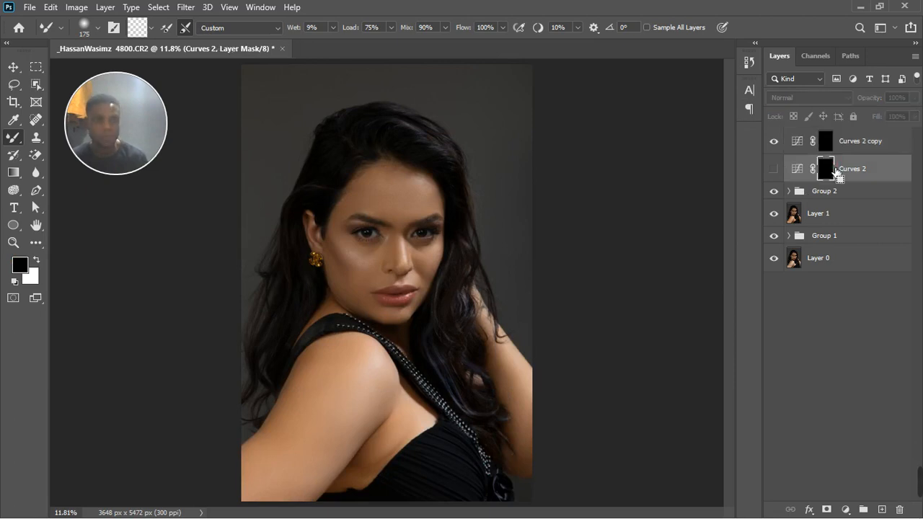
click(775, 169)
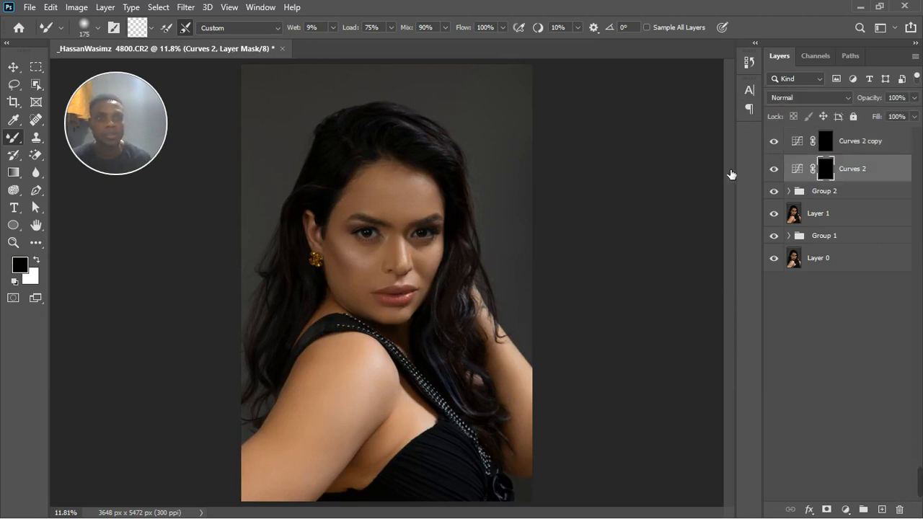
Step: Switch to the regular Brush at size 175 with a white foreground and test a forehead stroke on the Curves 2 mask
right_click(13, 138)
click(61, 138)
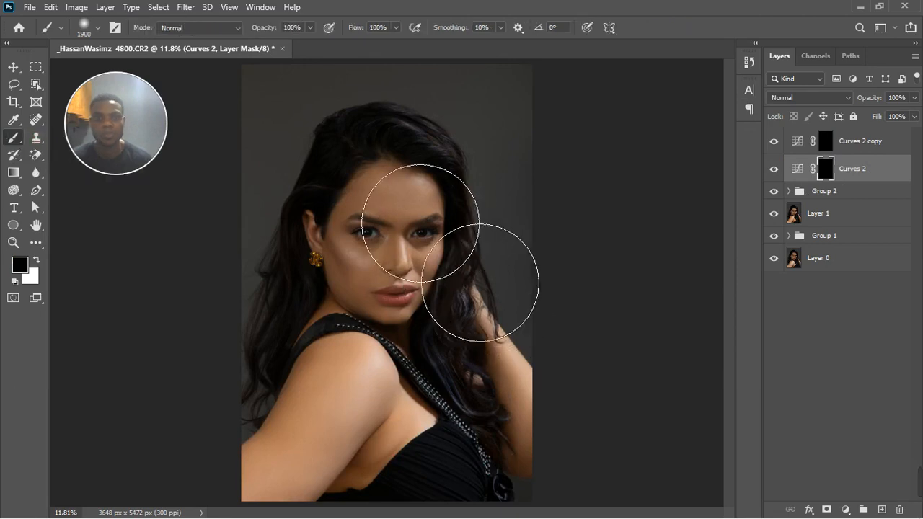
key(bracketleft)
key(bracketleft)
key(bracketleft)
key(bracketleft)
key(bracketleft)
key(bracketleft)
key(bracketleft)
key(bracketleft)
key(bracketleft)
key(bracketleft)
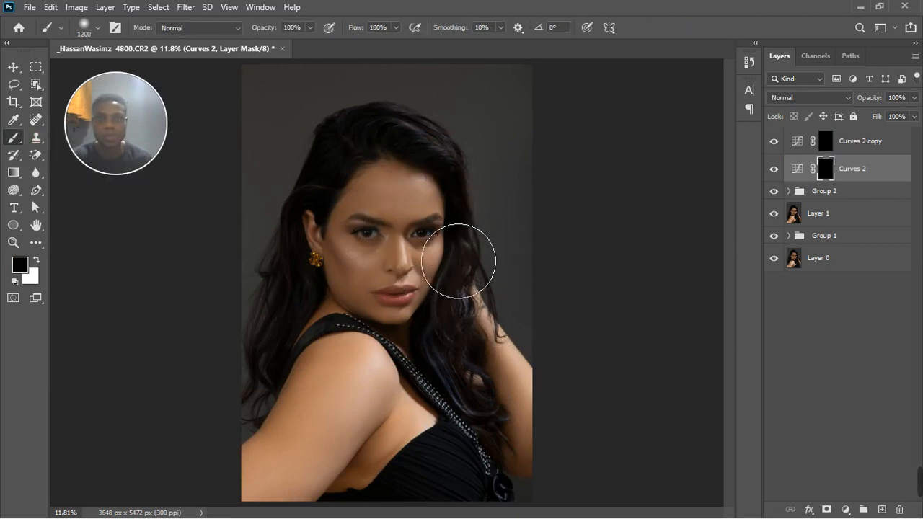
key(bracketleft)
key(bracketleft)
key(bracketleft)
key(bracketleft)
key(bracketleft)
key(bracketleft)
key(bracketleft)
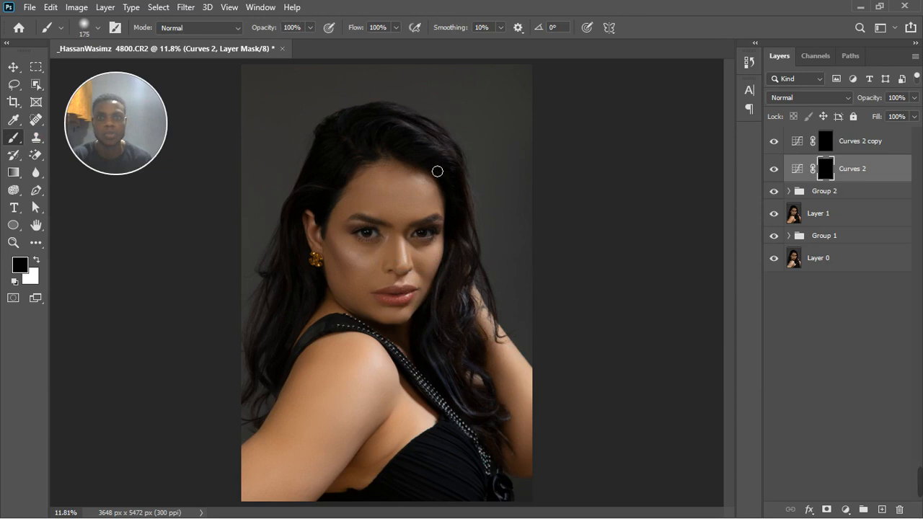
scroll(437, 171, up, 5)
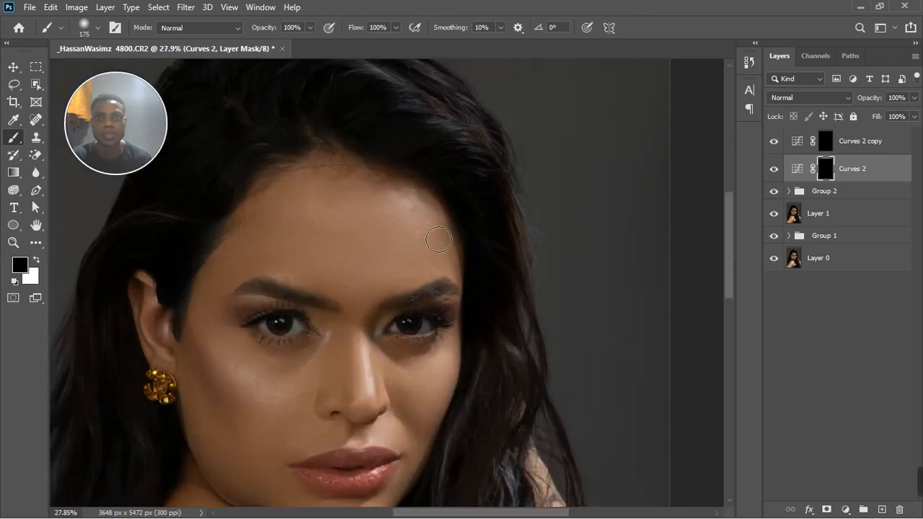
key(x)
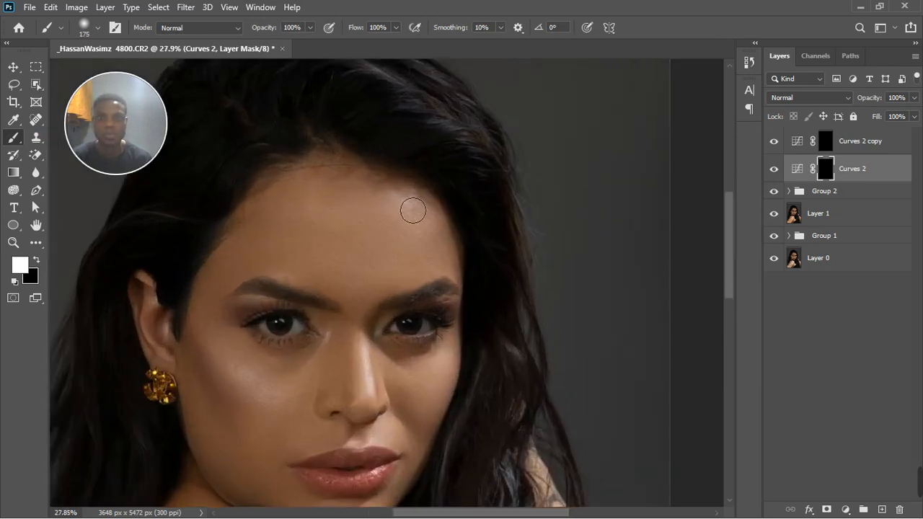
drag(413, 211, 422, 226)
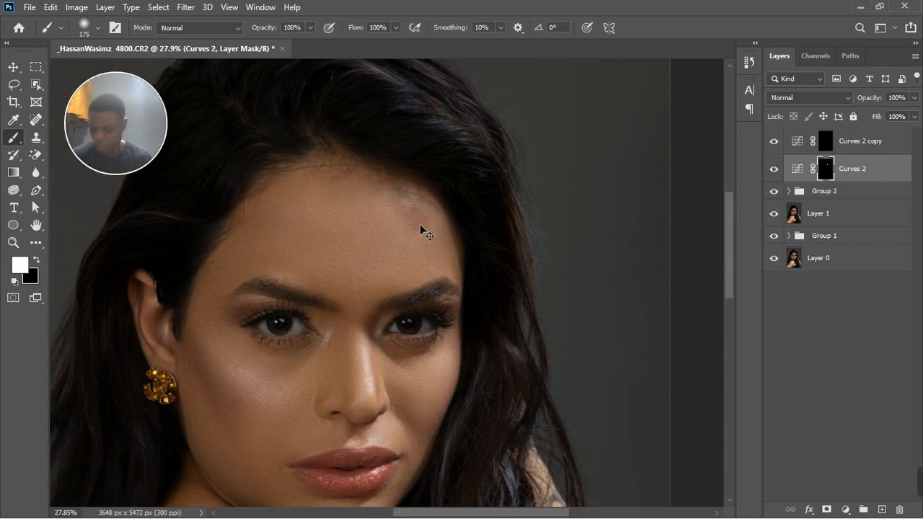
Step: Paint white on the Curves 2 copy mask over the outer forehead, and at brush size 125 over the nose and far cheek
click(833, 143)
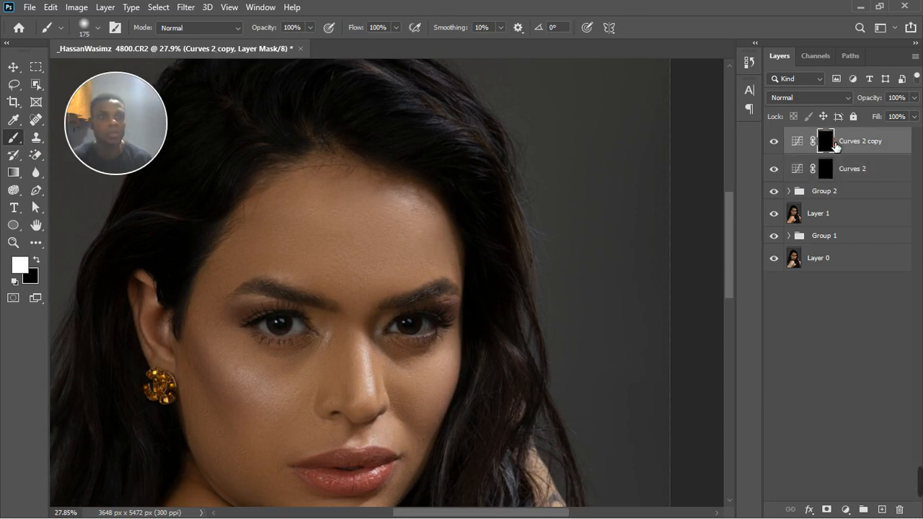
mouse_move(406, 212)
mouse_down()
mouse_move(431, 253)
mouse_move(437, 228)
mouse_move(438, 240)
mouse_up()
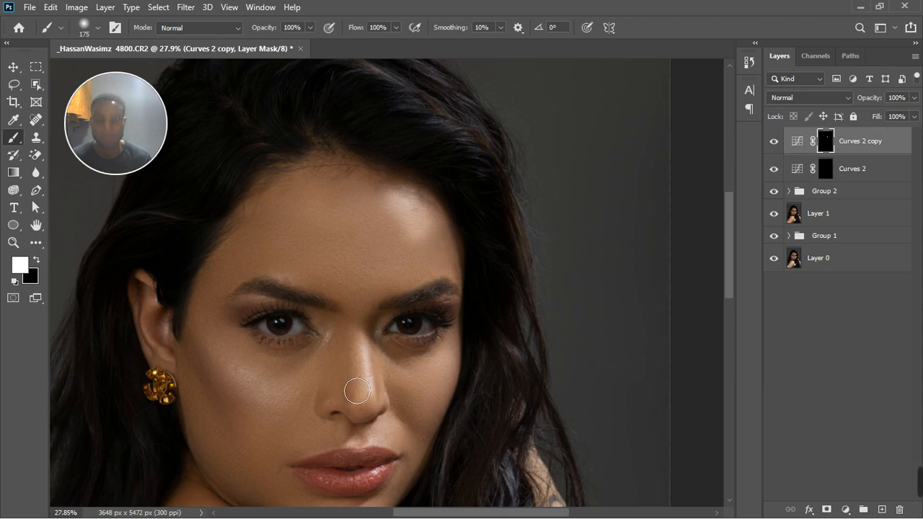
key(bracketleft)
key(bracketleft)
mouse_move(354, 382)
mouse_down()
mouse_move(367, 351)
mouse_move(378, 407)
mouse_move(402, 387)
mouse_move(453, 382)
mouse_move(457, 360)
mouse_up()
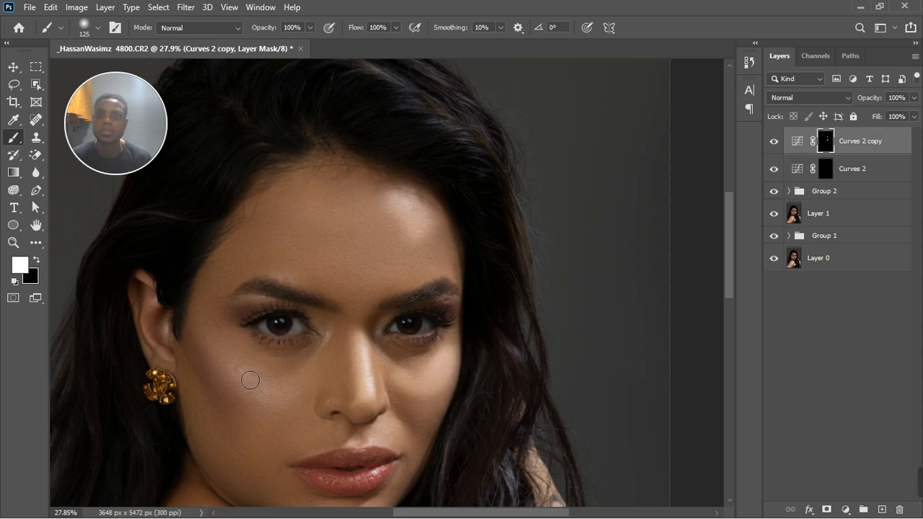
Step: Brighten the earring-side cheek, nose bridge, middle of the forehead and chin by painting white on the Curves 2 copy mask
mouse_move(249, 379)
mouse_down()
mouse_move(229, 370)
mouse_move(264, 404)
mouse_move(286, 401)
mouse_move(252, 372)
mouse_up()
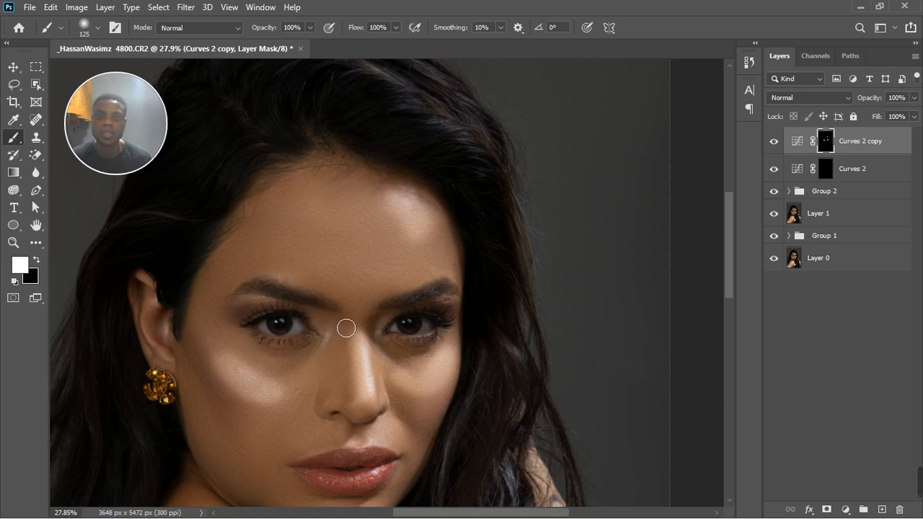
mouse_move(350, 319)
mouse_down()
mouse_move(381, 324)
mouse_move(372, 350)
mouse_up()
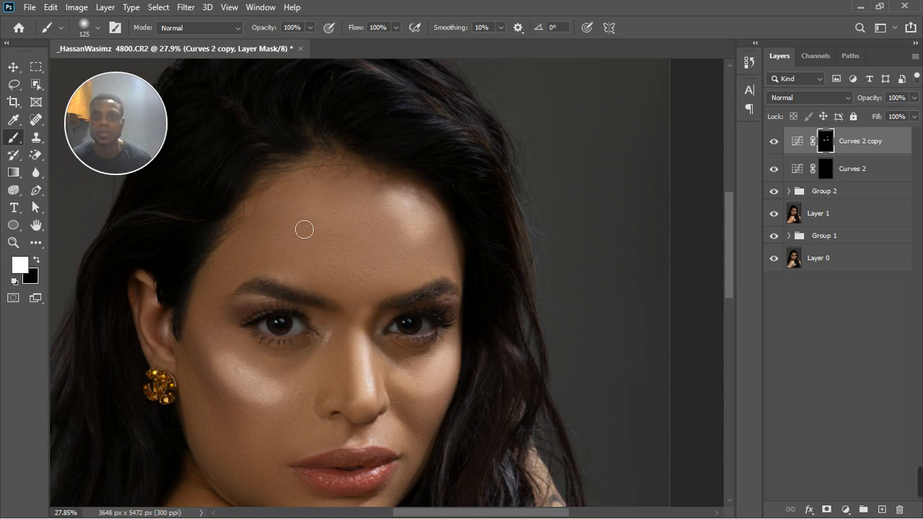
mouse_move(306, 217)
mouse_down()
mouse_move(326, 241)
mouse_move(317, 218)
mouse_up()
scroll(315, 224, down, 5)
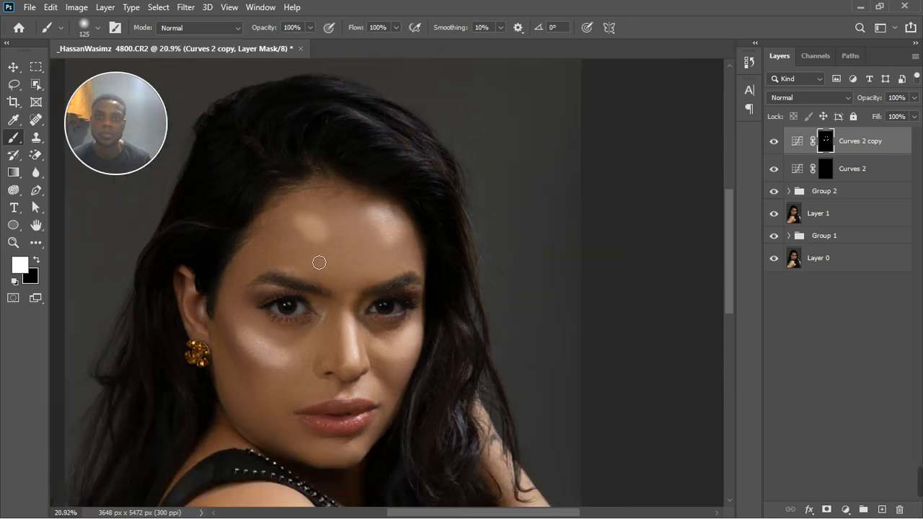
scroll(330, 429, up, 3)
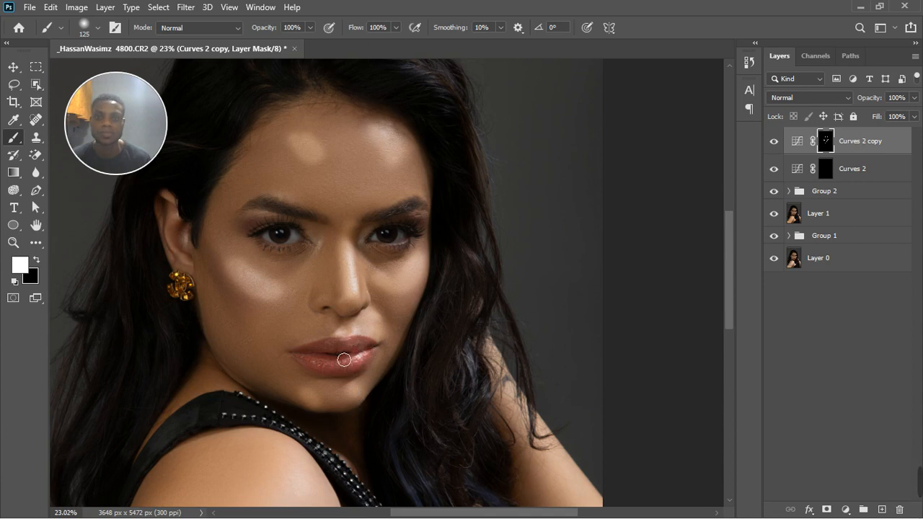
Step: Enlarge the brush to size 300 and paint a highlight over the front shoulder on the Curves 2 copy mask
scroll(353, 356, down, 5)
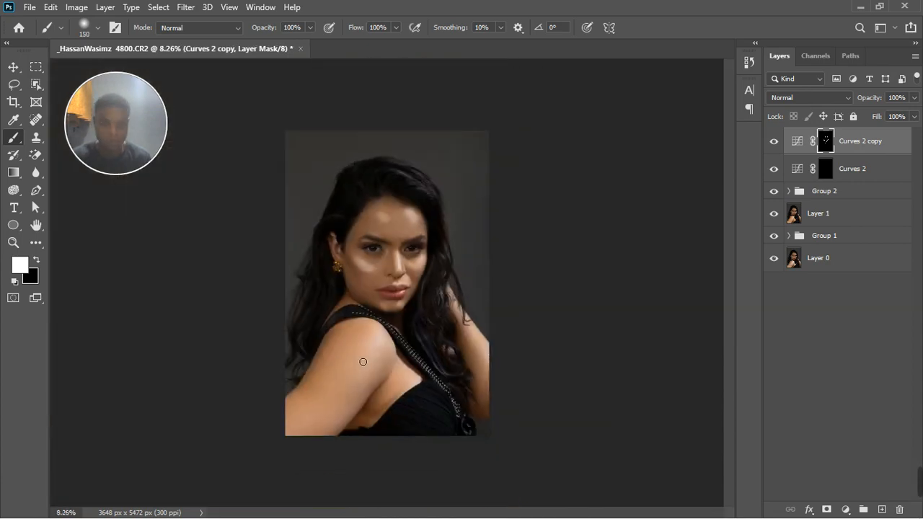
key(bracketright)
key(bracketright)
key(bracketright)
key(bracketright)
key(bracketright)
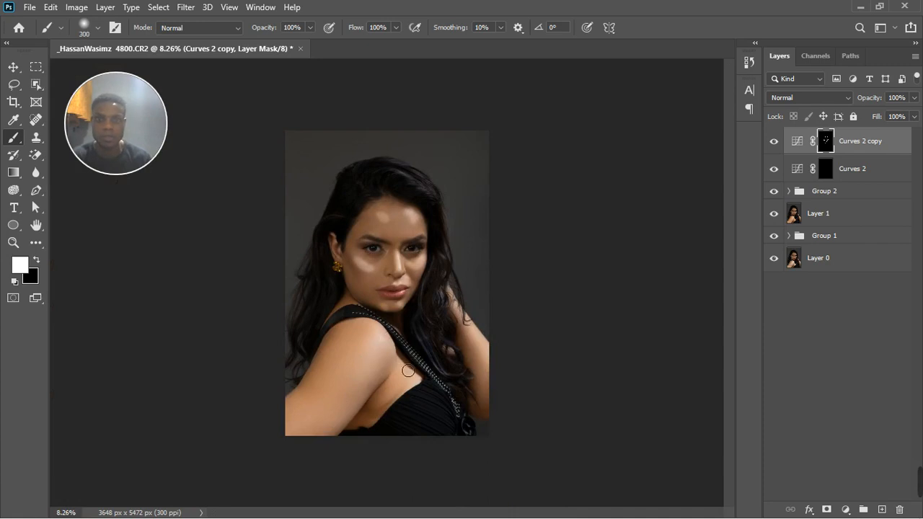
mouse_move(381, 340)
mouse_down()
mouse_move(381, 361)
mouse_move(369, 360)
mouse_move(365, 373)
mouse_up()
Step: Reduce the brush to size 100 and brighten the area around the far eyebrow on the Curves 2 copy mask
scroll(431, 237, up, 2)
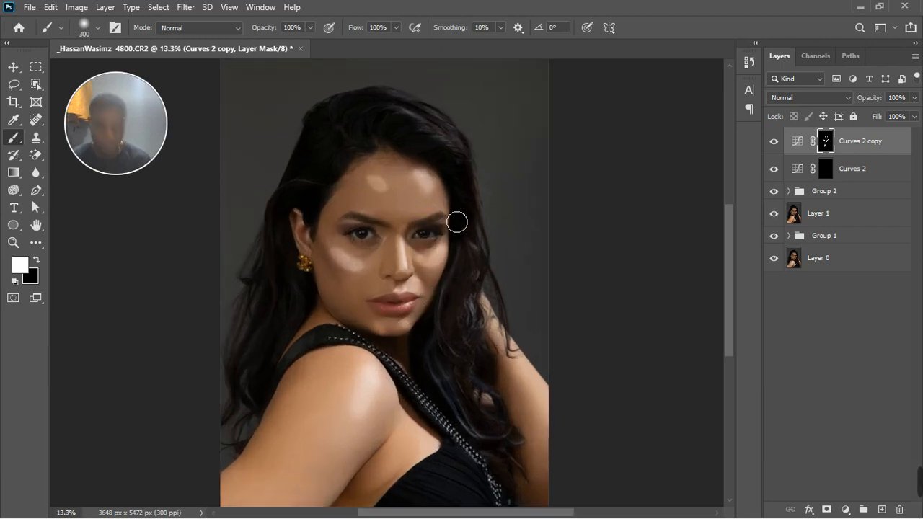
key(bracketleft)
scroll(442, 216, up, 3)
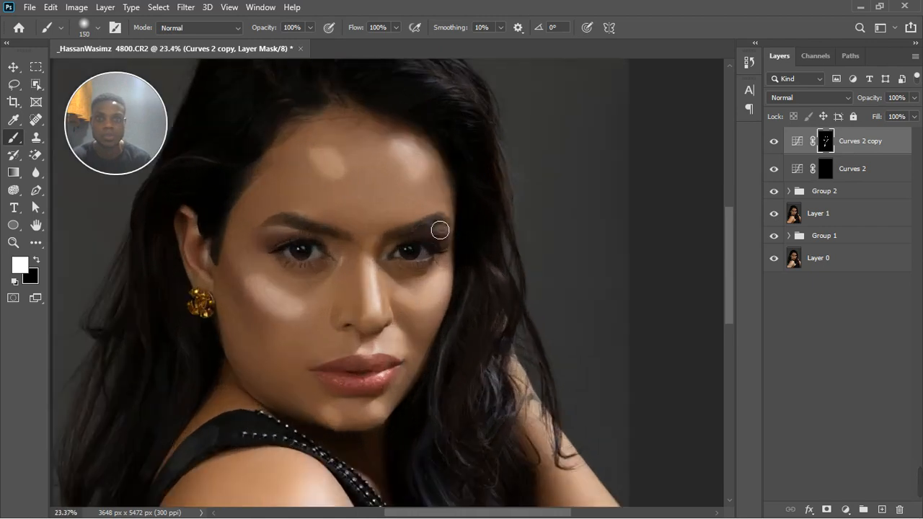
key(bracketleft)
key(bracketleft)
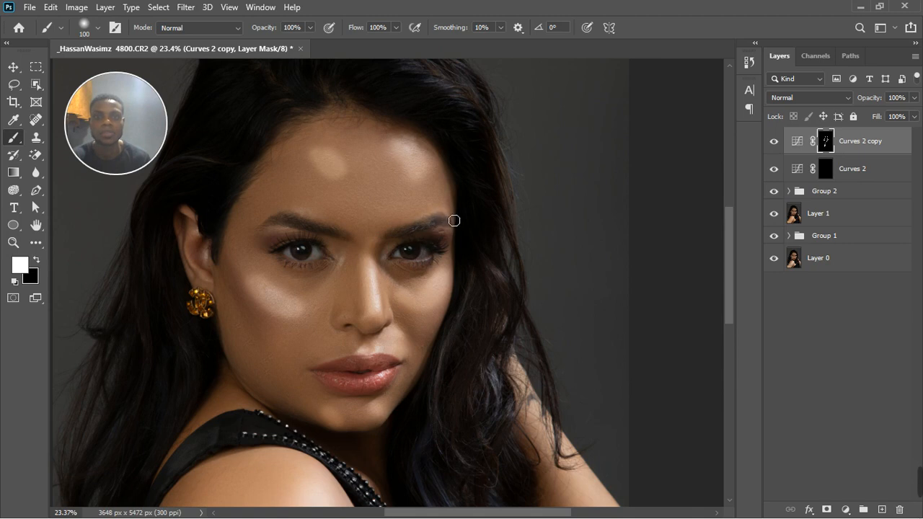
scroll(445, 276, down, 1)
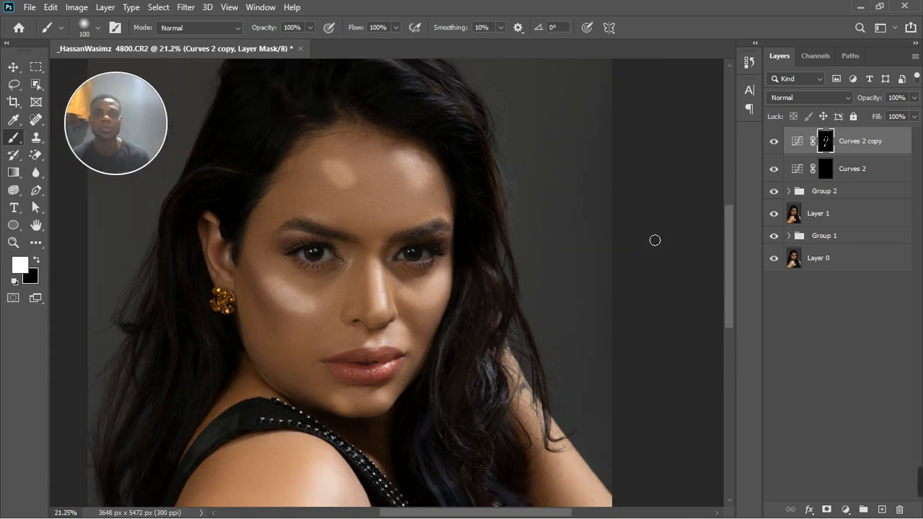
Step: Feather the Curves 2 copy layer mask to 38.9 px to soften the painted highlights
right_click(826, 148)
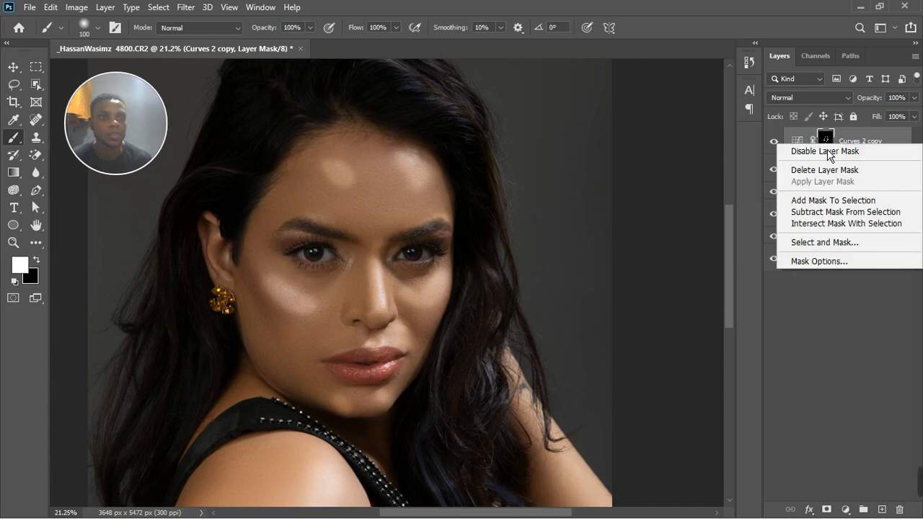
click(265, 11)
click(268, 14)
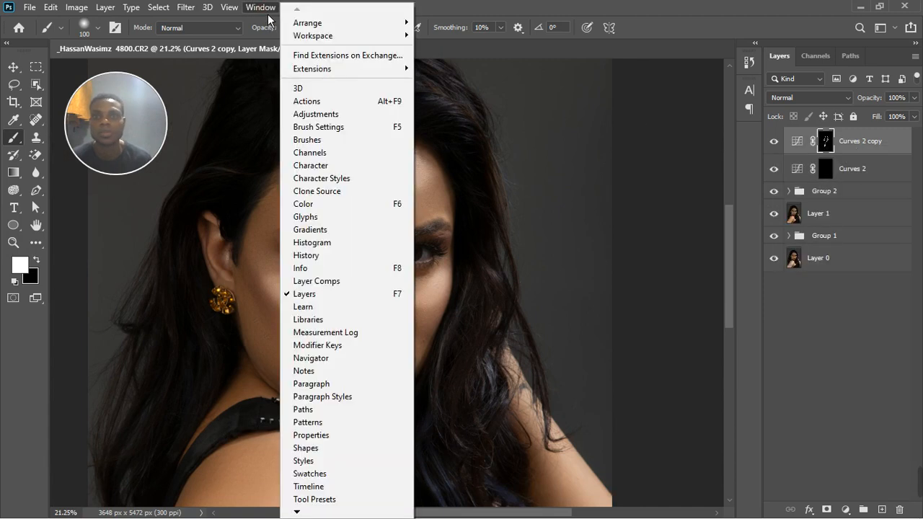
click(325, 437)
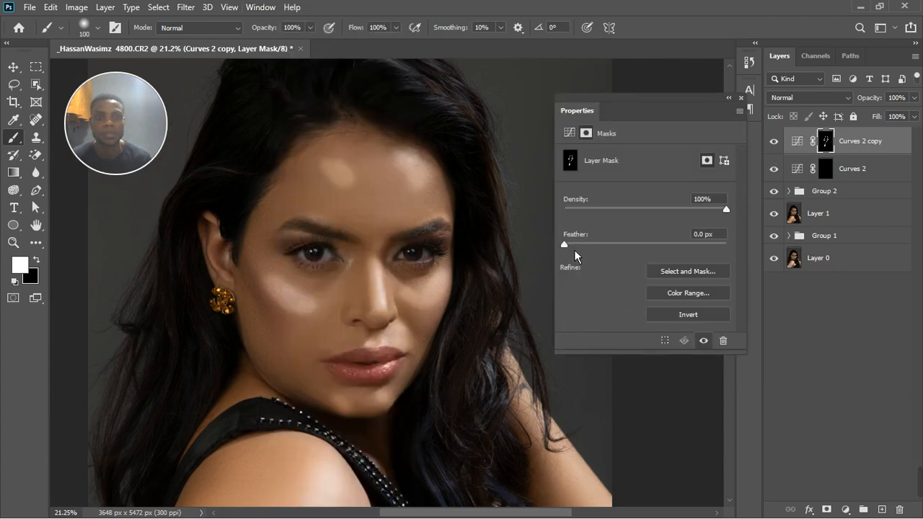
drag(574, 249, 598, 248)
drag(626, 251, 648, 253)
drag(648, 250, 653, 248)
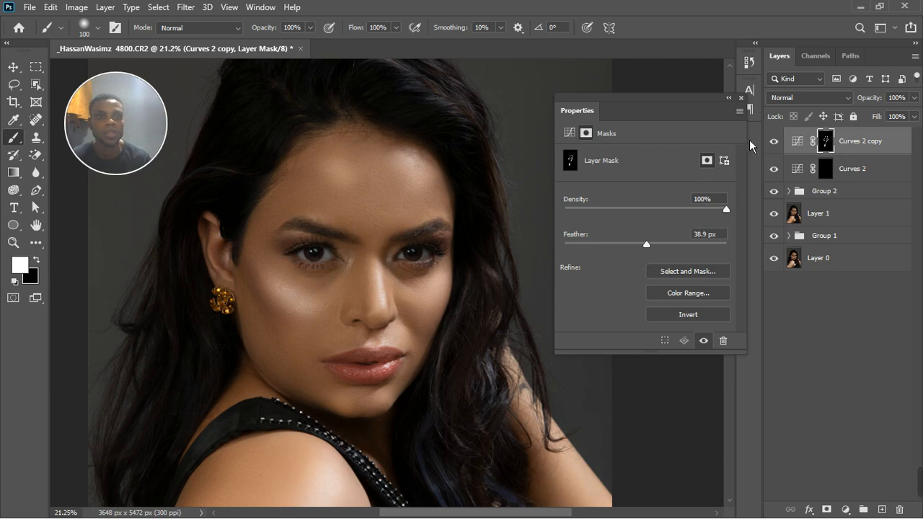
click(741, 98)
Step: Lower the Curves 2 copy layer opacity to 58% and toggle its visibility to compare the highlights
scroll(363, 240, down, 4)
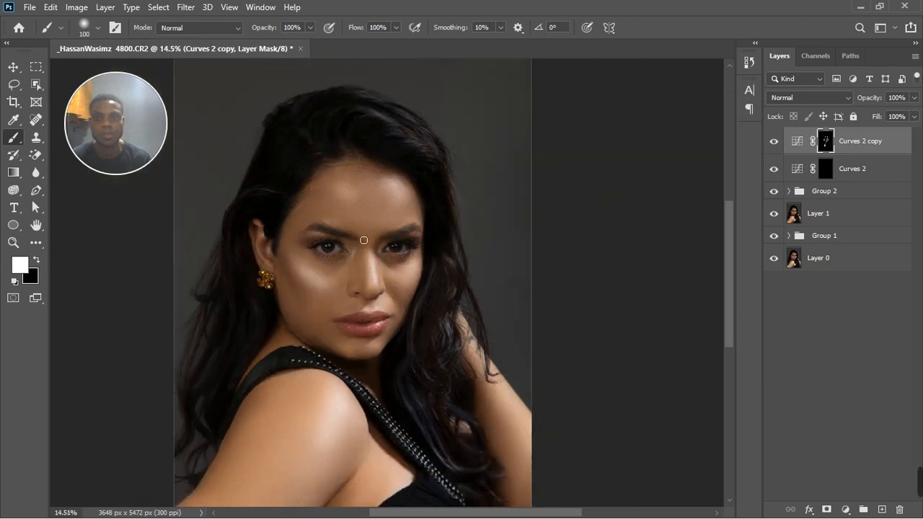
scroll(363, 240, down, 3)
scroll(416, 285, up, 2)
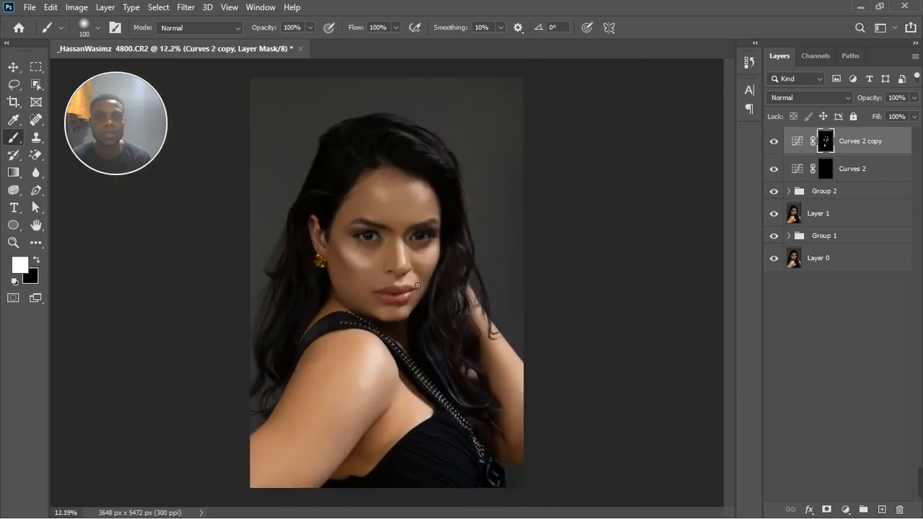
scroll(417, 286, up, 1)
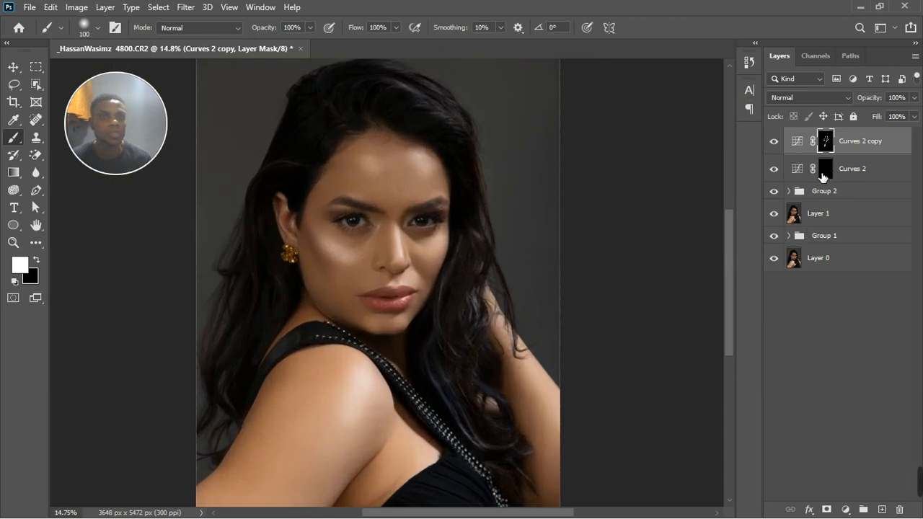
click(914, 116)
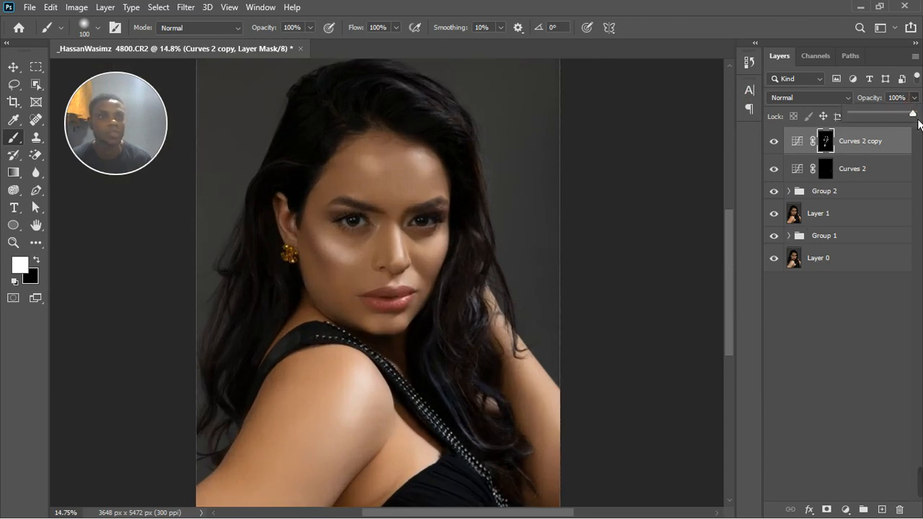
drag(919, 124, 895, 128)
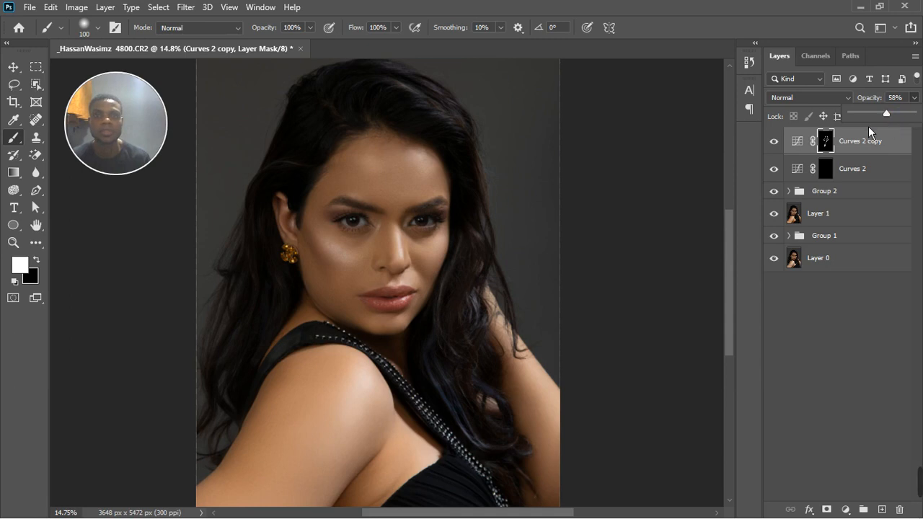
click(777, 143)
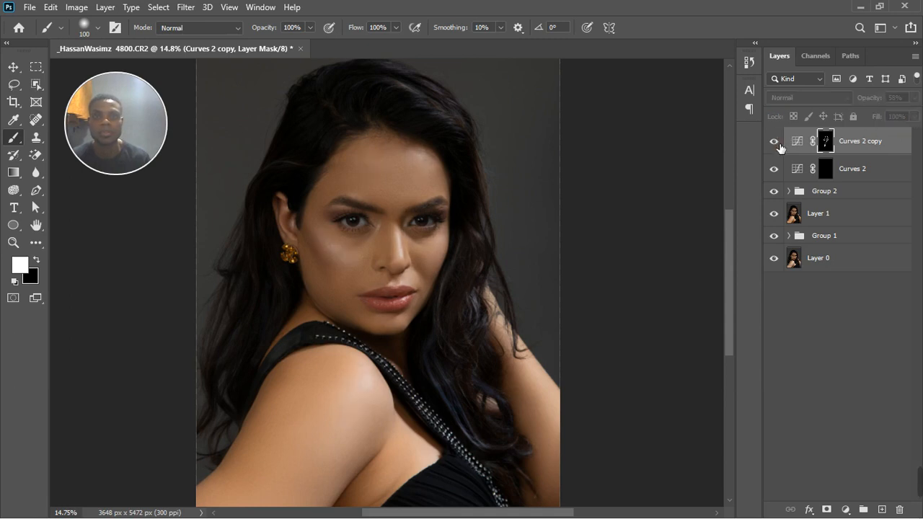
click(779, 146)
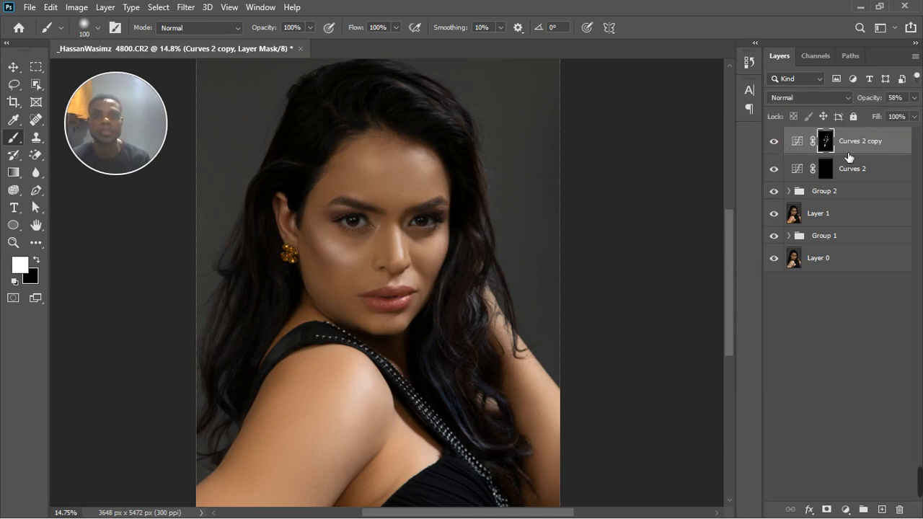
Step: On the Curves 2 layer mask, enlarge the brush to 125 and paint shadows beside the nose, along both cheeks and over both eyes
click(826, 169)
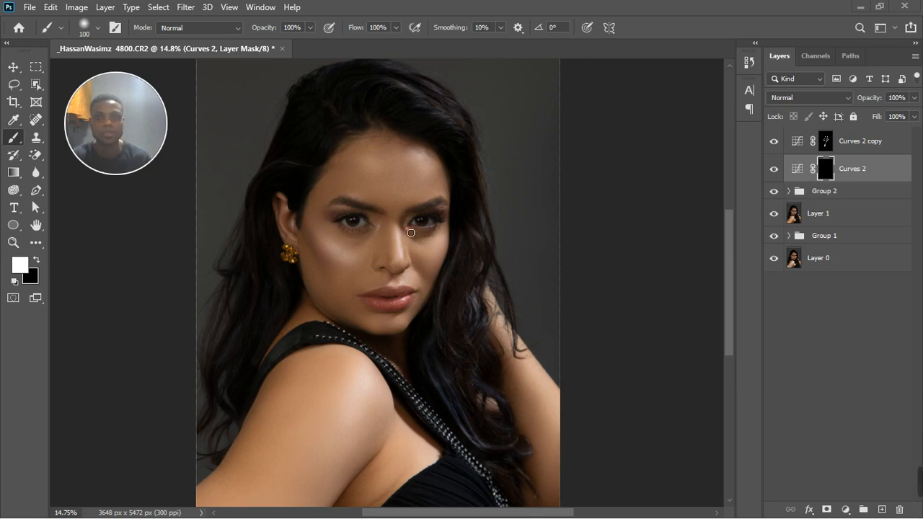
scroll(411, 265, up, 3)
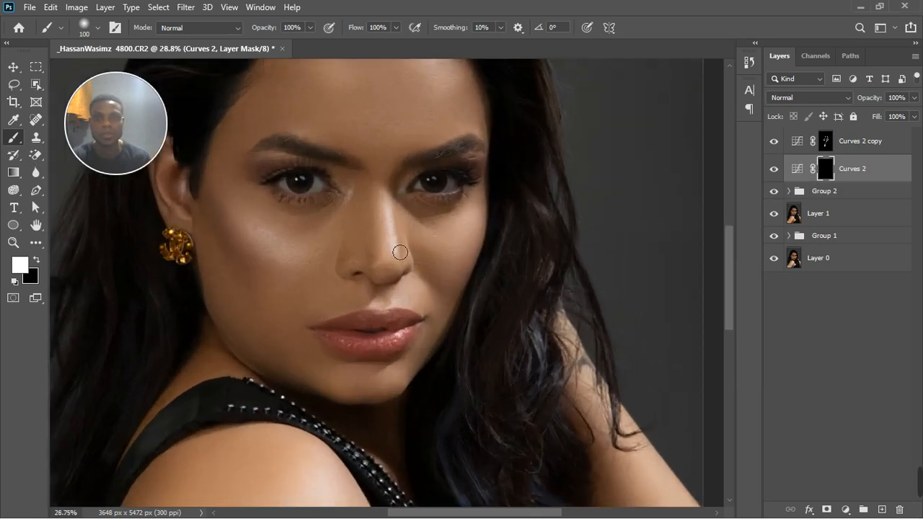
key(bracketright)
mouse_move(375, 223)
mouse_down()
mouse_move(348, 292)
mouse_move(325, 305)
mouse_move(338, 279)
mouse_move(305, 301)
mouse_up()
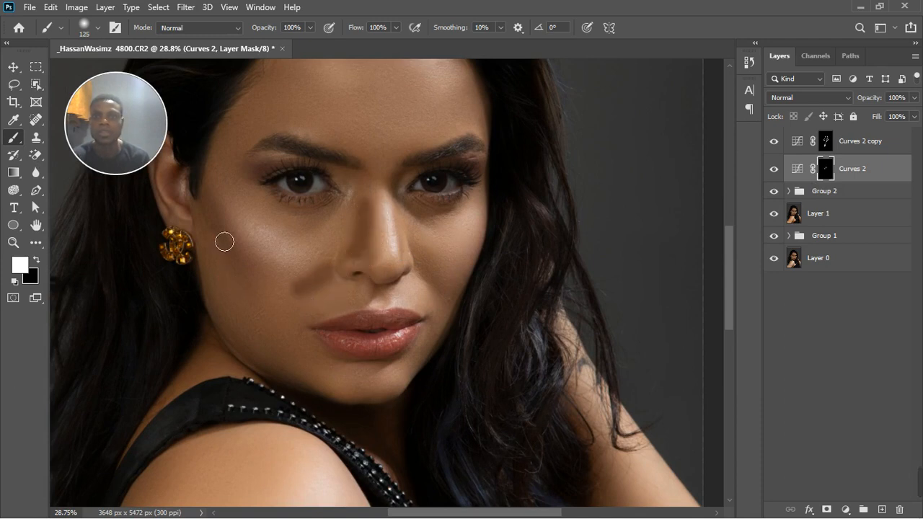
drag(223, 240, 269, 296)
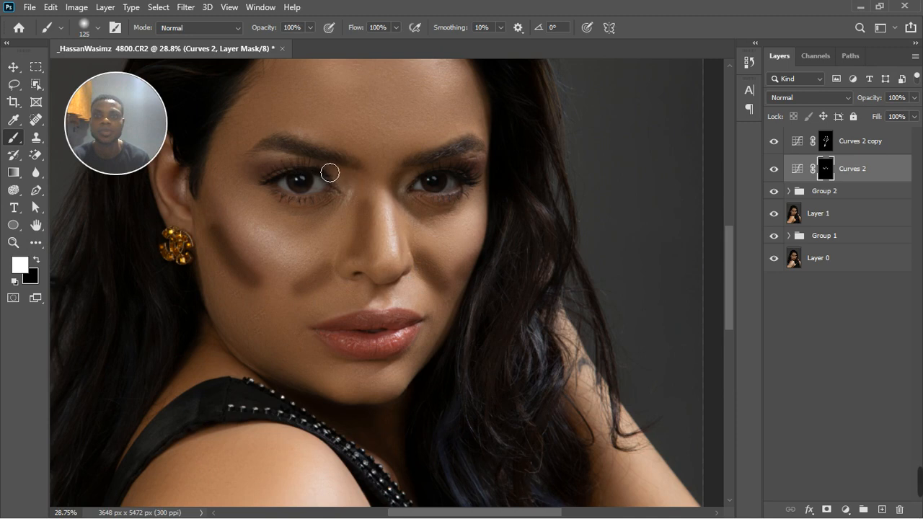
drag(304, 173, 266, 182)
mouse_move(421, 171)
mouse_down()
mouse_move(431, 182)
mouse_move(481, 181)
mouse_up()
click(428, 252)
Step: Paint shadows along the jawline and under the chin on the Curves 2 mask
scroll(433, 257, down, 3)
scroll(432, 257, down, 1)
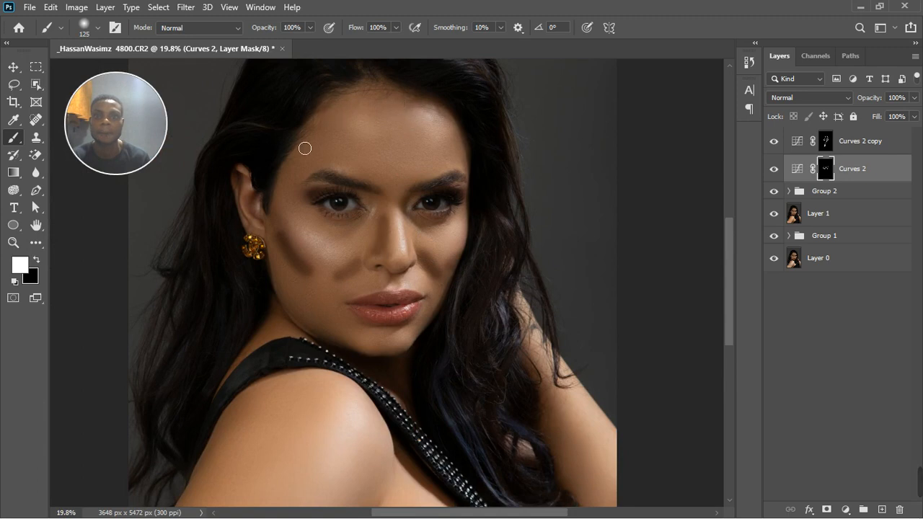
click(305, 322)
mouse_move(331, 338)
mouse_down()
mouse_move(346, 349)
mouse_move(406, 352)
mouse_up()
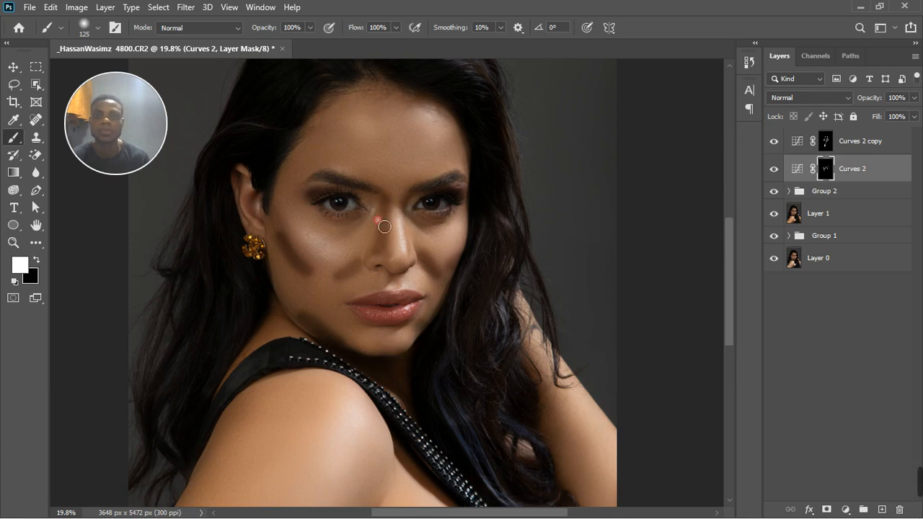
Step: Feather the Curves 2 layer mask to 45.6 px to soften the painted shadows
scroll(392, 256, down, 2)
scroll(529, 281, down, 4)
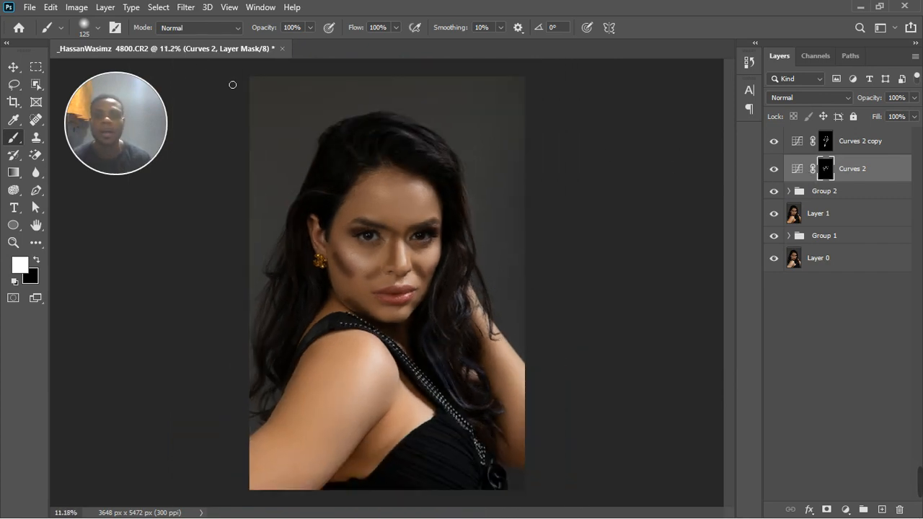
click(186, 7)
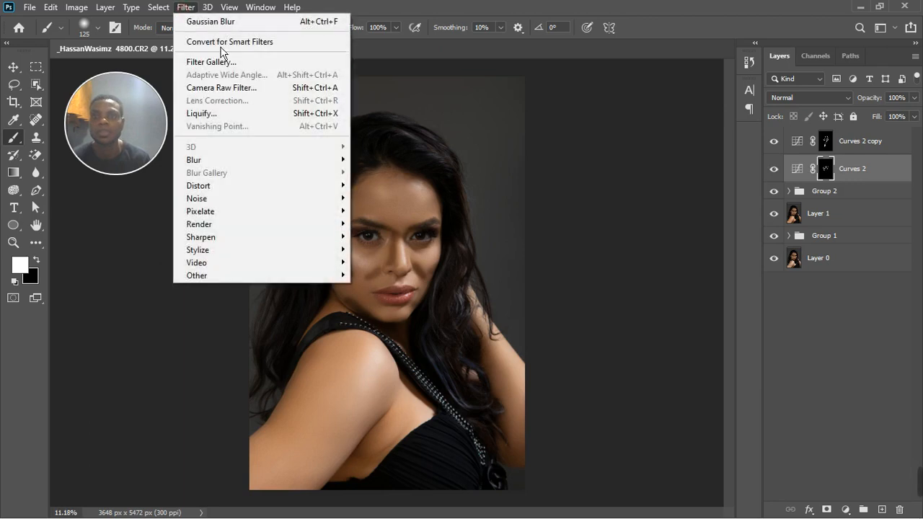
click(202, 15)
click(192, 9)
mouse_move(266, 8)
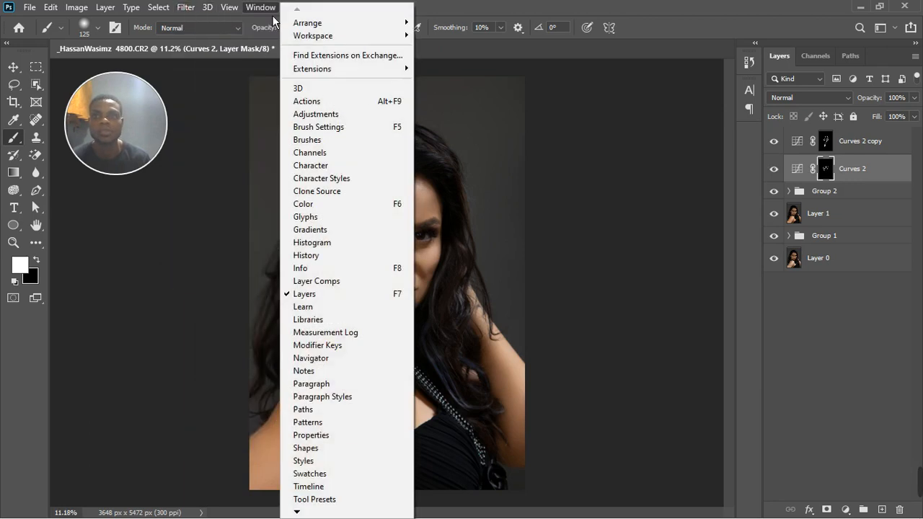
click(306, 436)
drag(565, 244, 659, 249)
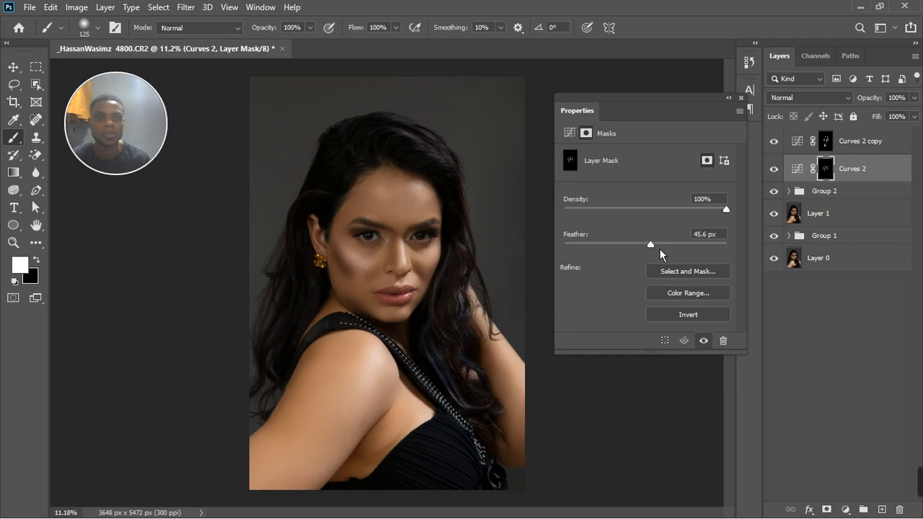
click(749, 105)
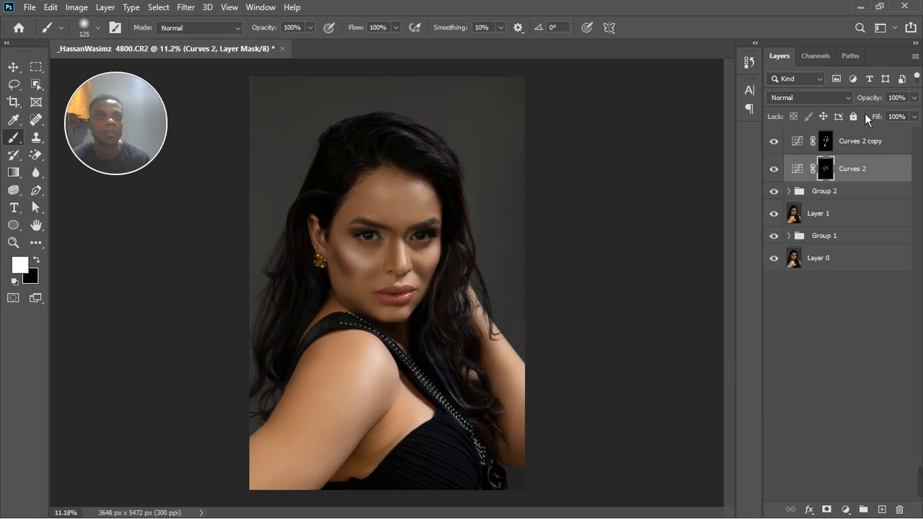
Step: Lower the Curves 2 layer opacity to 47% and deselect the layer
click(914, 116)
drag(920, 123, 892, 126)
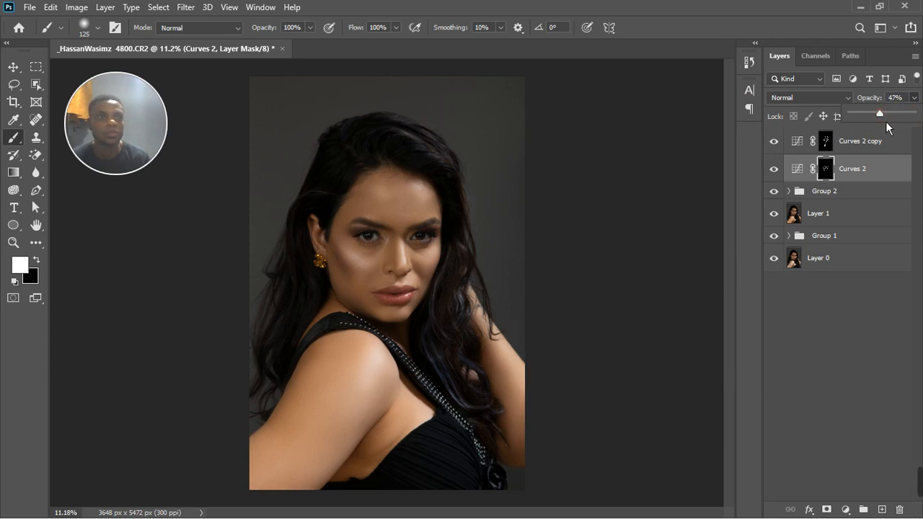
click(834, 283)
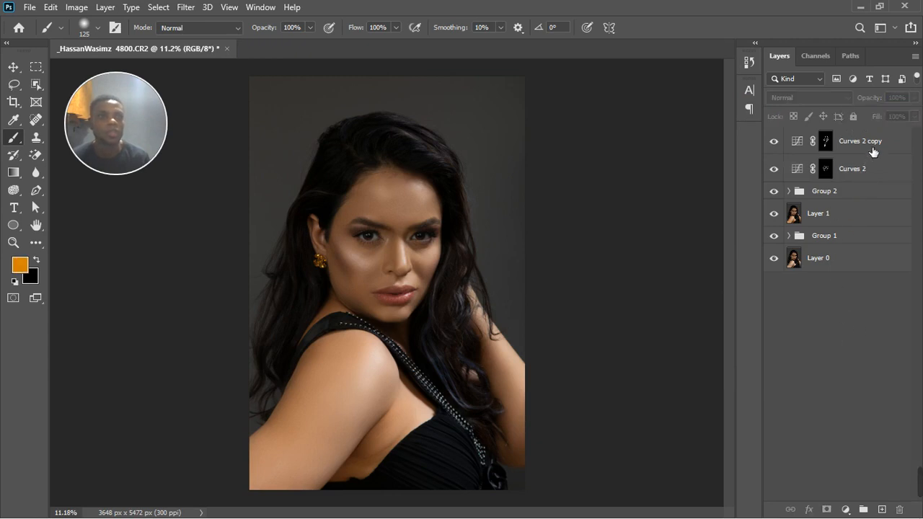
Step: Group the Curves 2 copy and Curves 2 layers, and toggle the group's visibility to compare the dodge and burn effect
click(872, 153)
shift+click(871, 173)
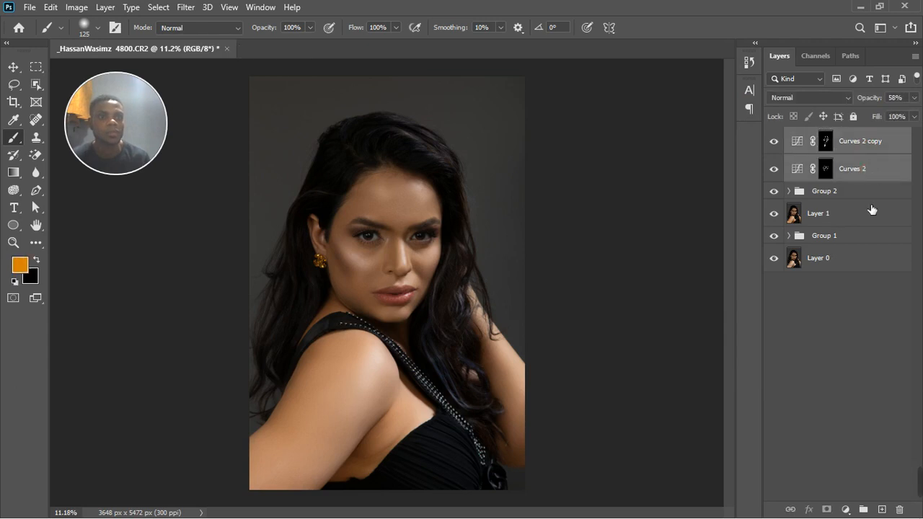
click(863, 510)
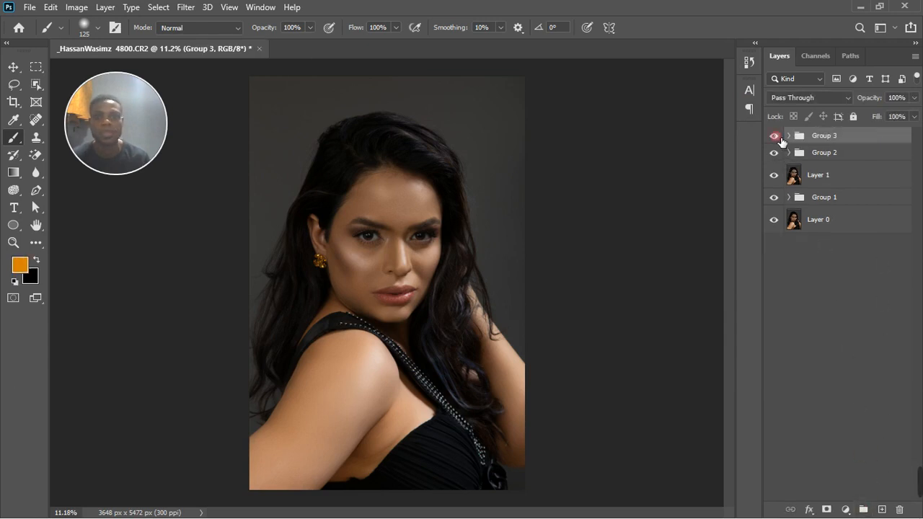
click(777, 137)
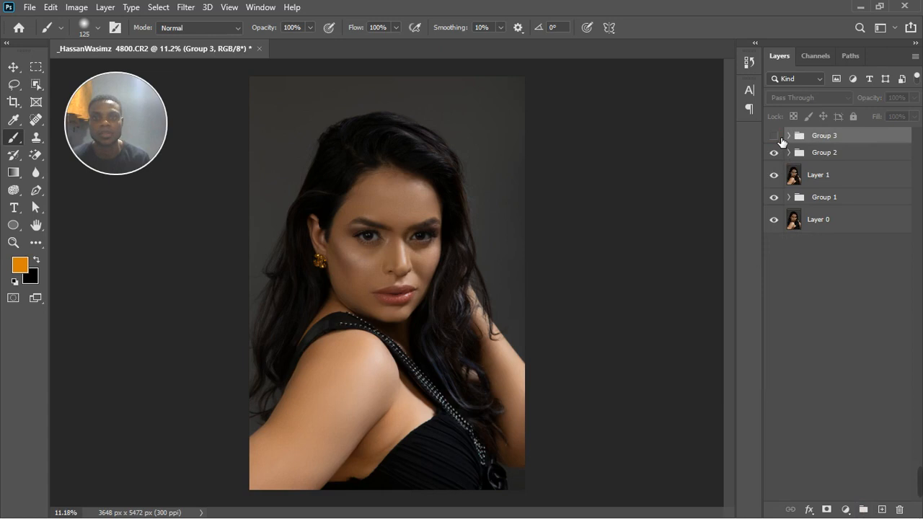
click(779, 138)
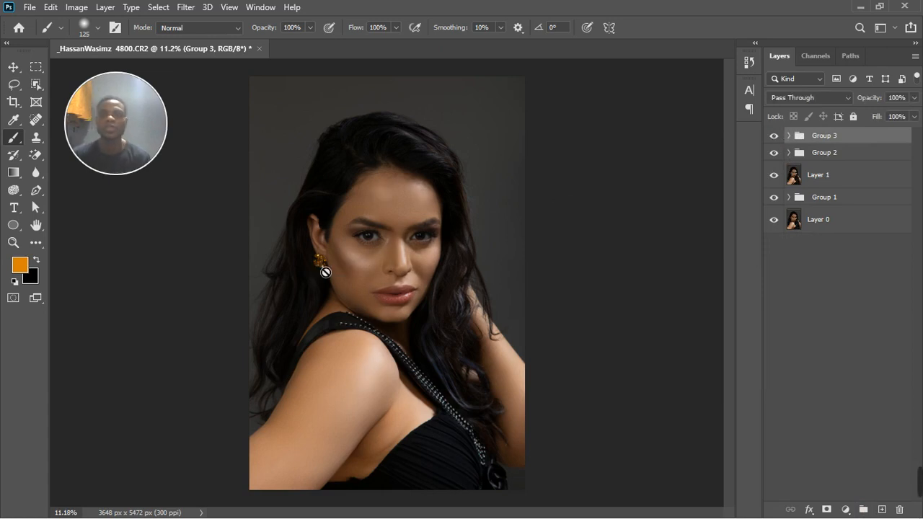
Step: Add a Solid Color fill layer in orange c48001 above Group 3 and hide it
scroll(440, 260, down, 3)
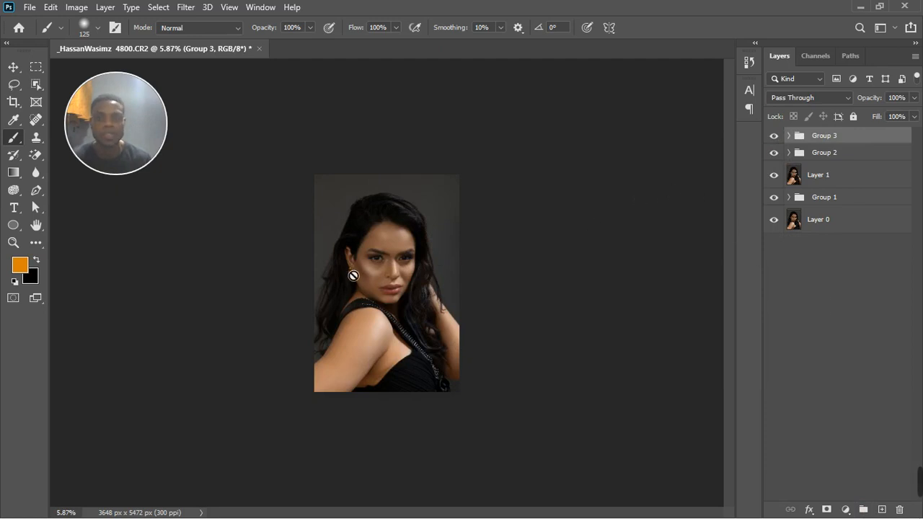
scroll(393, 273, up, 3)
scroll(419, 257, up, 3)
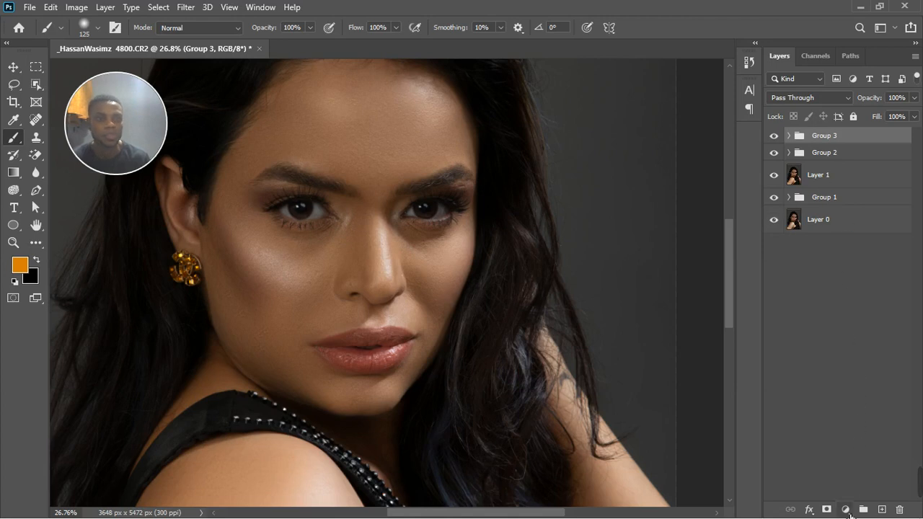
click(849, 512)
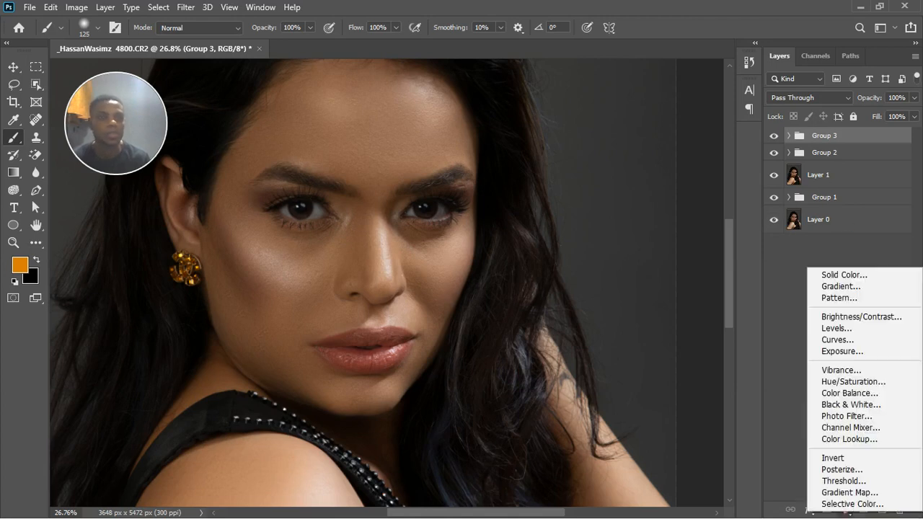
click(851, 278)
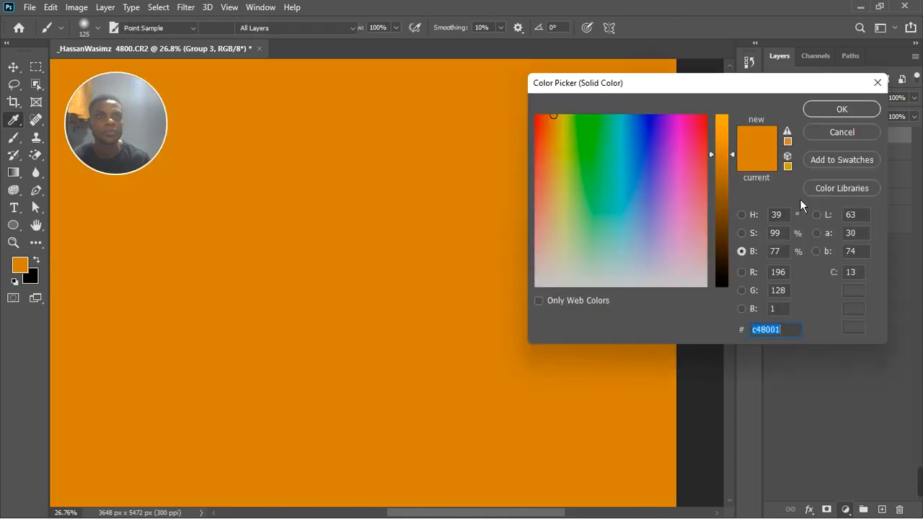
click(843, 110)
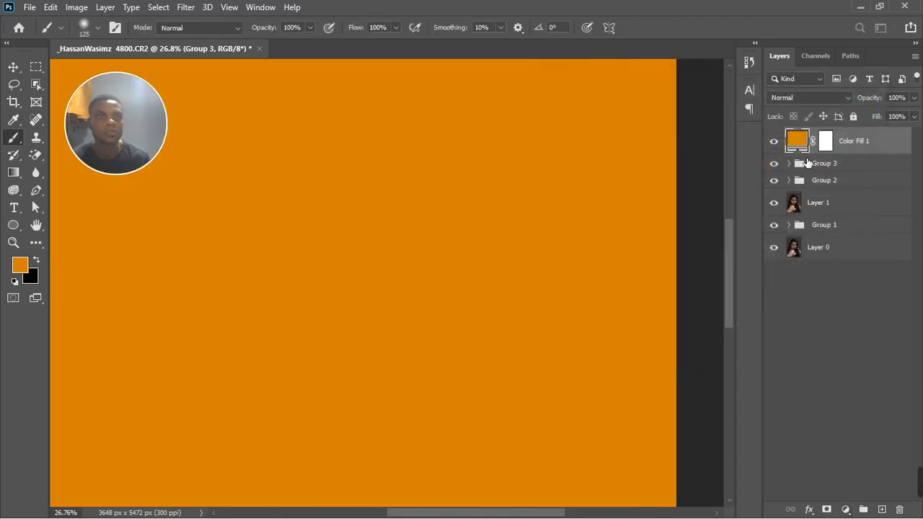
key(ctrl+comma)
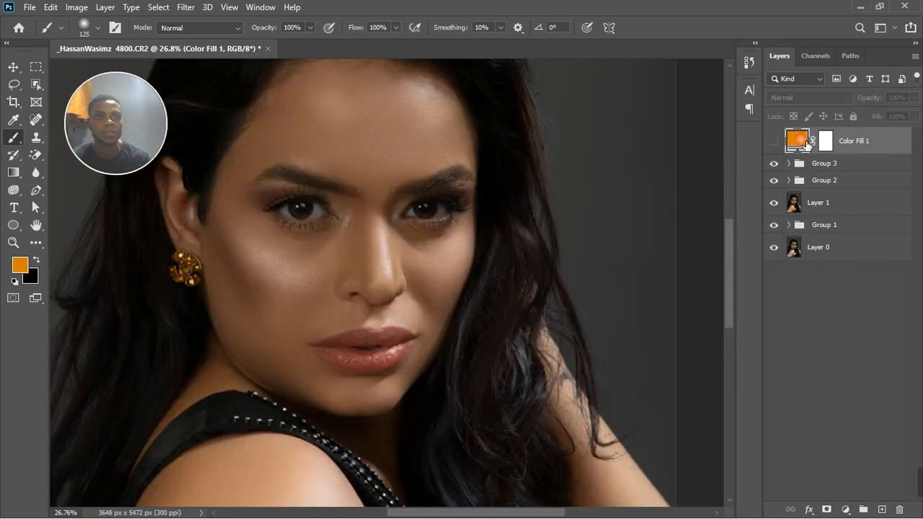
Step: Recolor the Color Fill 1 layer to light gray b9bbb9 by sampling the white of the eye and raising the brightness to 74%
double_click(806, 143)
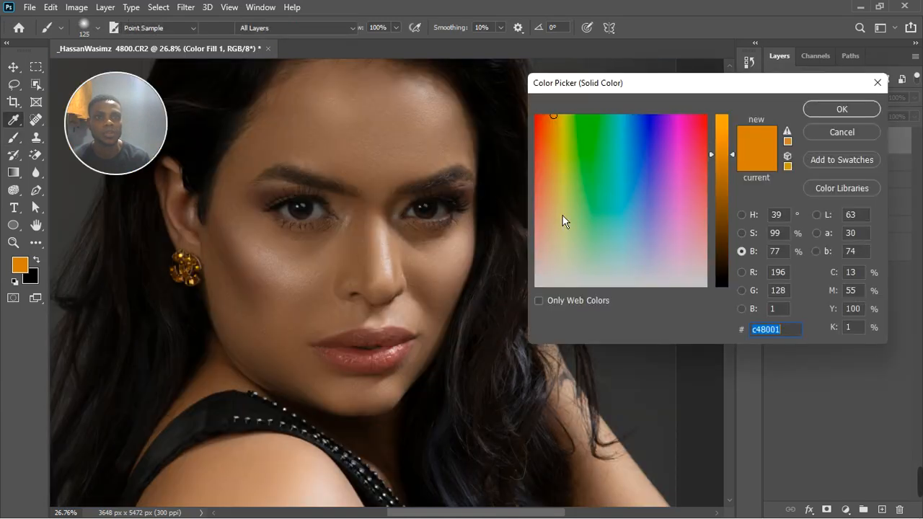
click(421, 220)
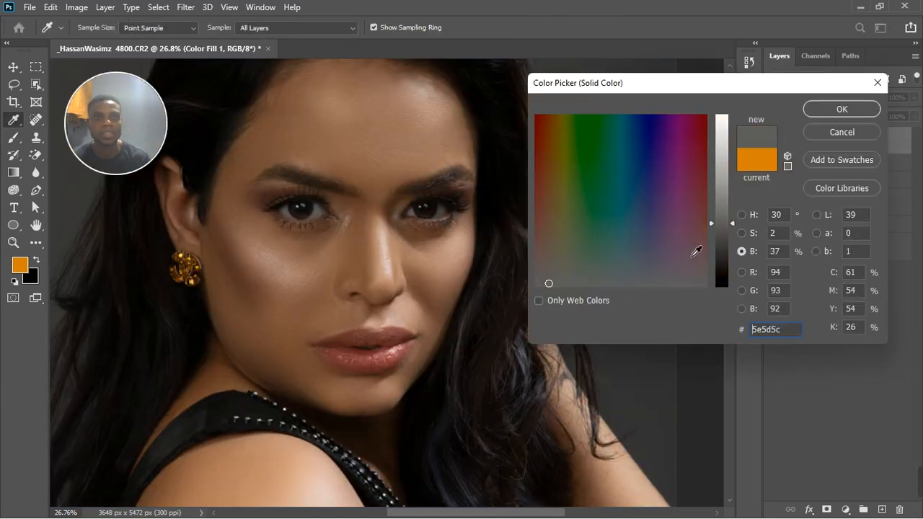
click(324, 214)
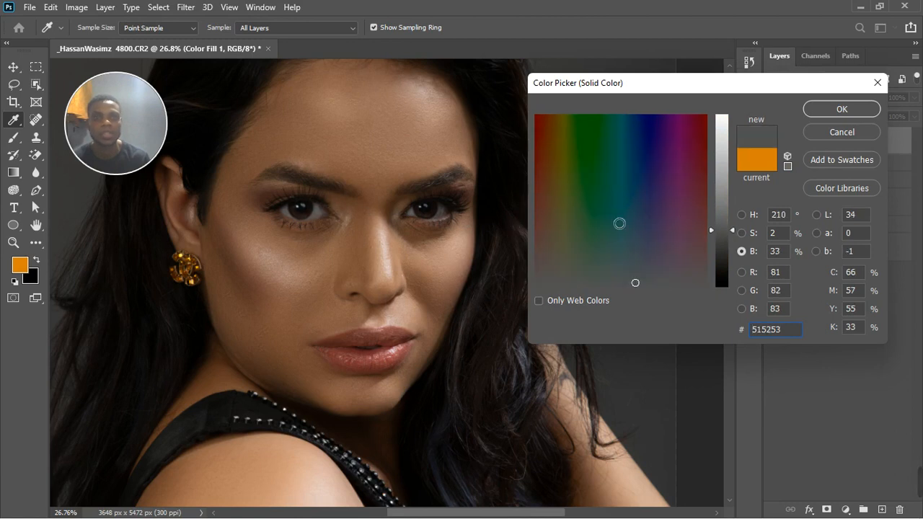
click(321, 219)
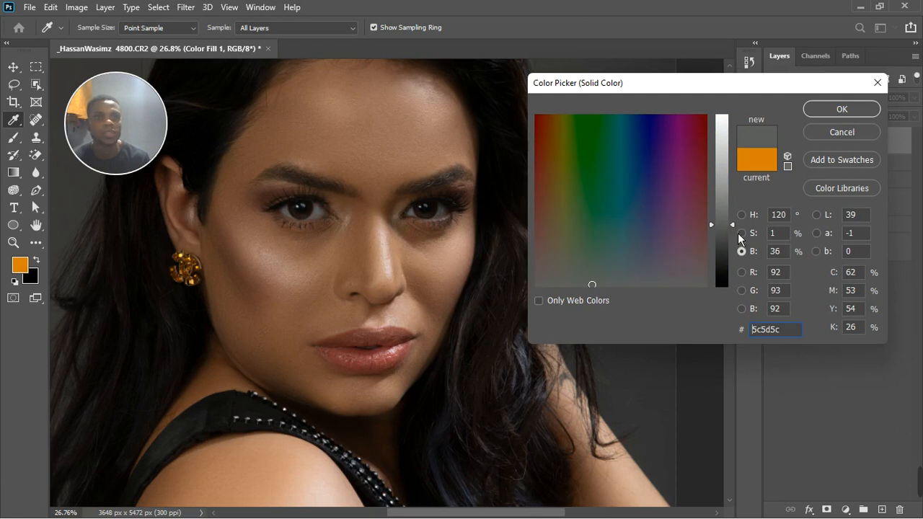
drag(738, 233, 744, 166)
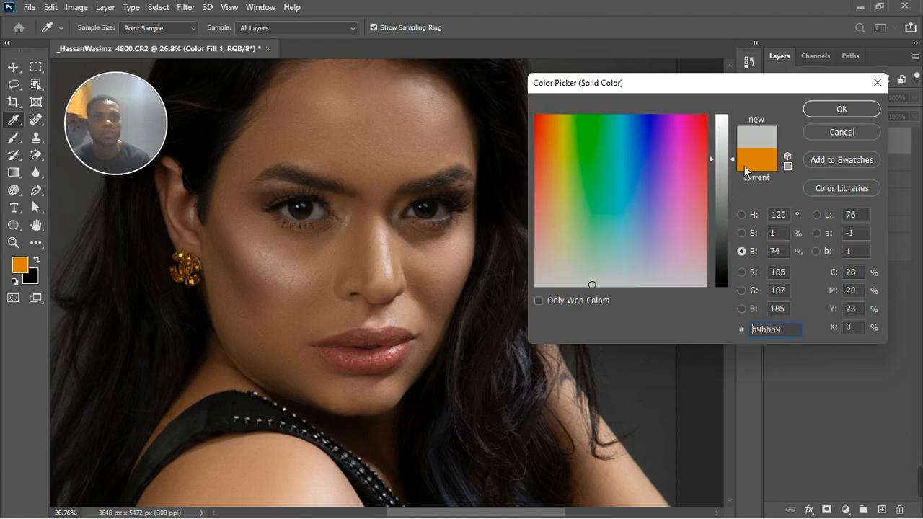
click(828, 113)
Step: Show the Color Fill 1 layer and set its blend mode to Divide
click(786, 142)
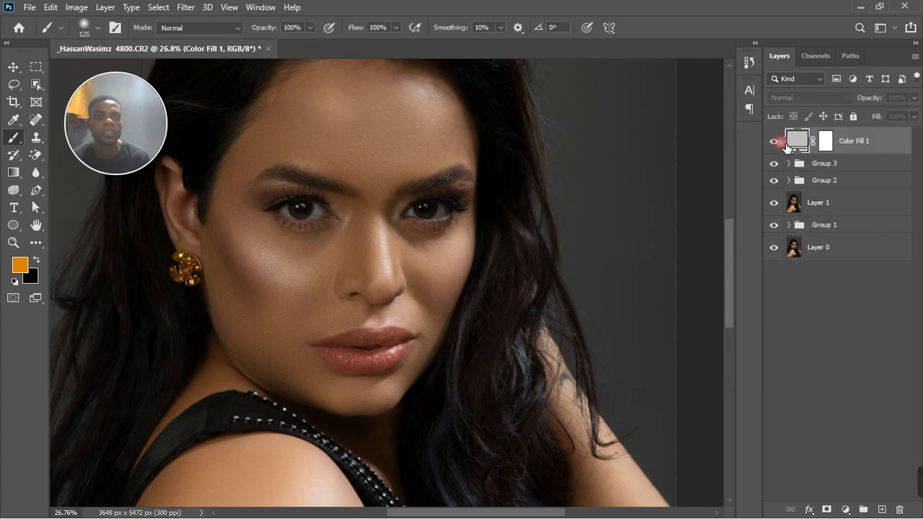
click(807, 101)
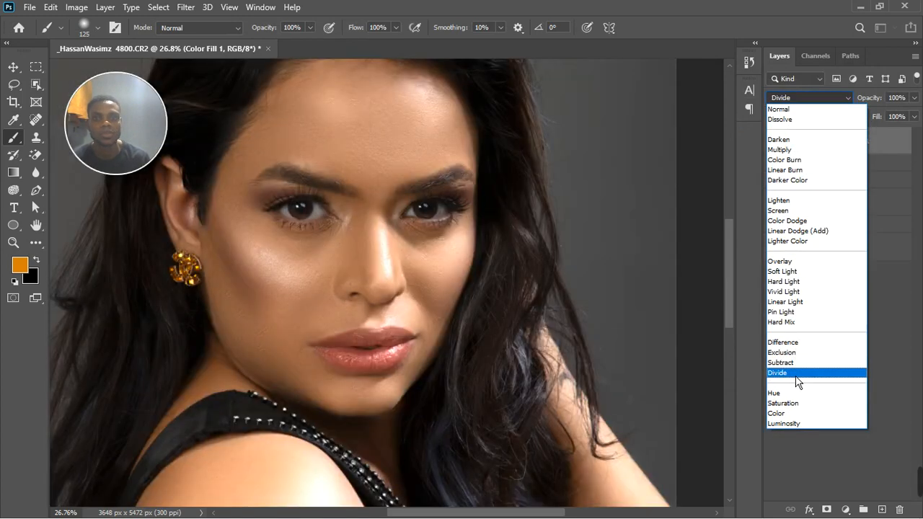
click(796, 373)
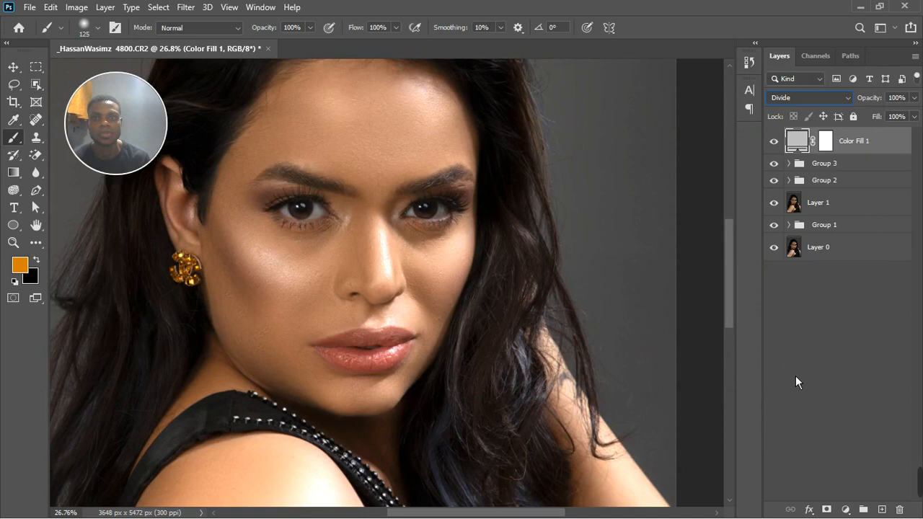
Step: Invert the Color Fill 1 mask to black and paint white over both eyes to brighten them
click(826, 142)
key(d)
key(ctrl+i)
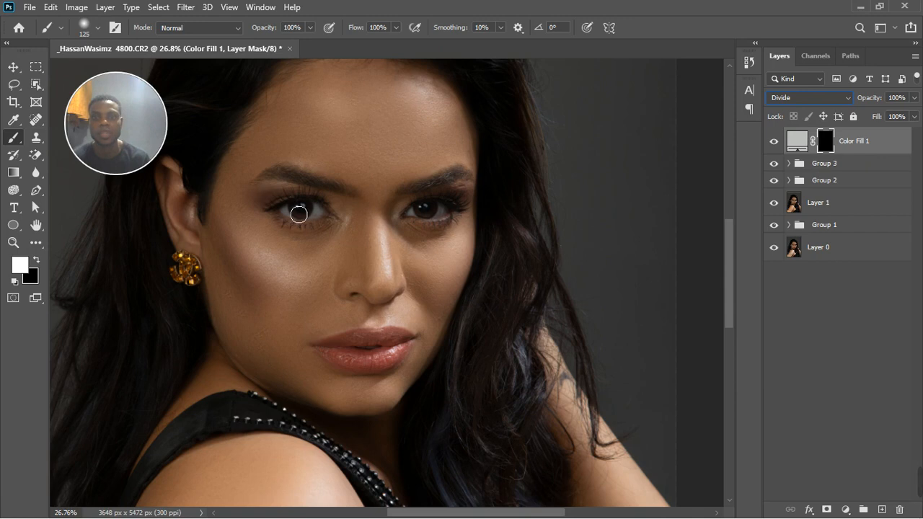
drag(298, 214, 329, 216)
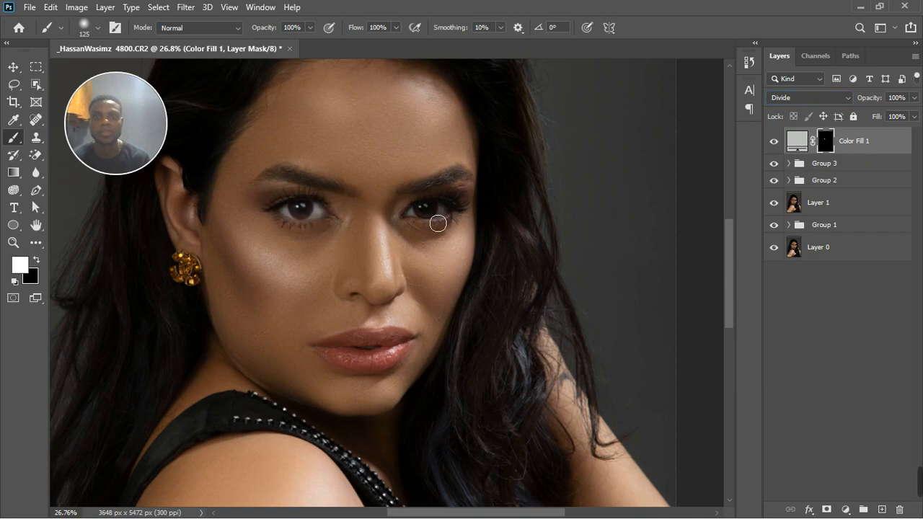
mouse_move(437, 224)
mouse_down()
mouse_move(424, 211)
mouse_move(451, 217)
mouse_up()
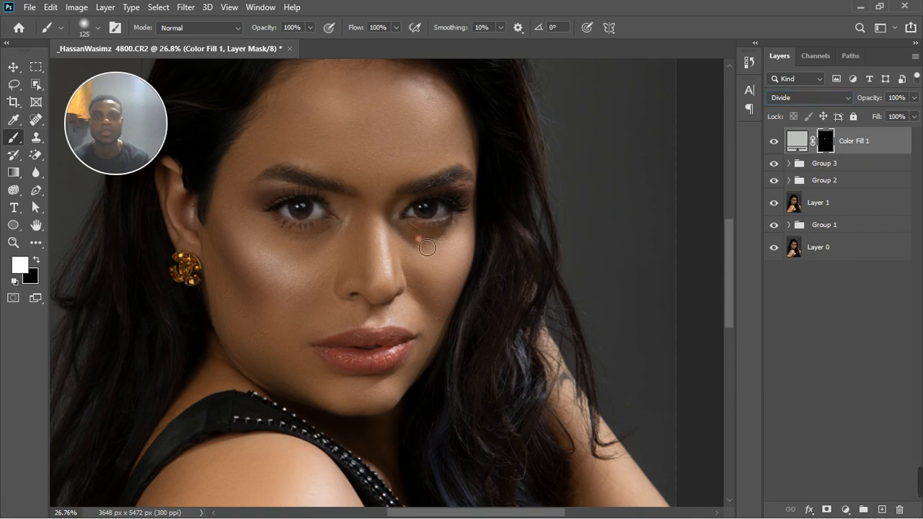
scroll(353, 281, down, 6)
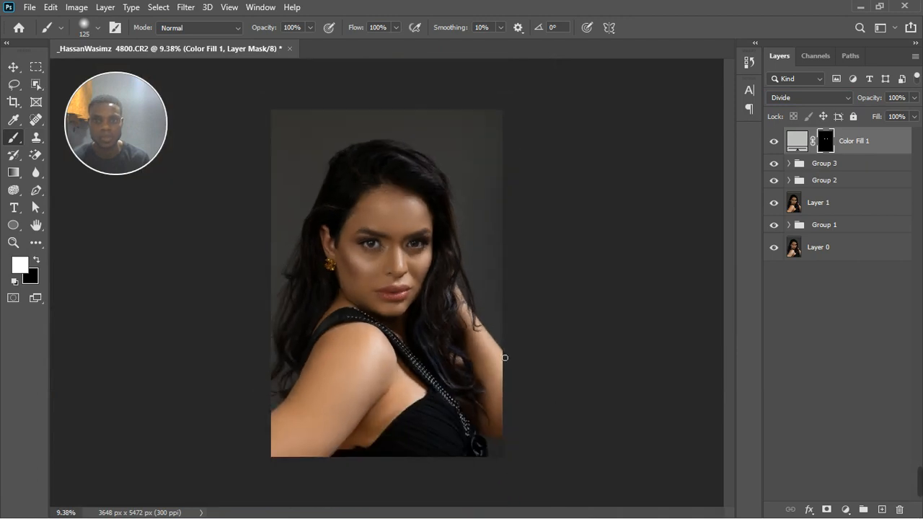
Step: Compare the eyes without and with the Color Fill 1 layer, and recolor that layer to the lighter gray d9dbd9
click(774, 141)
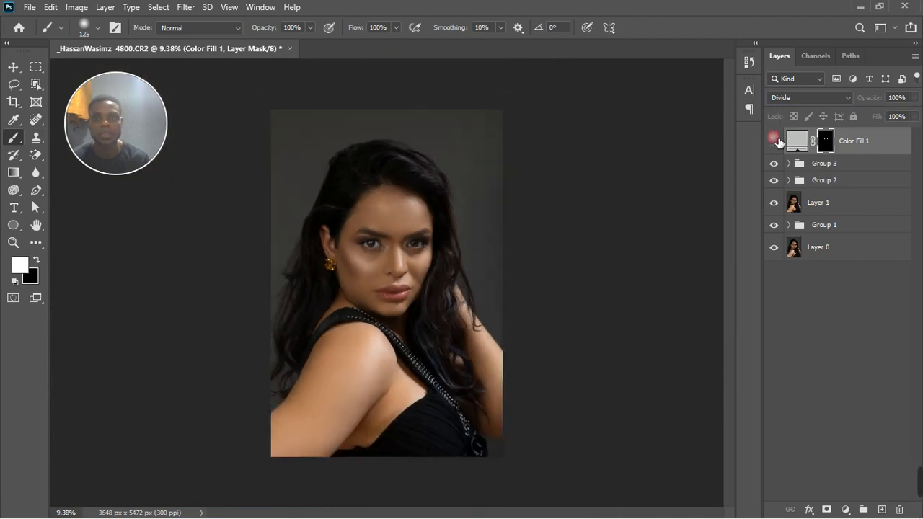
click(775, 141)
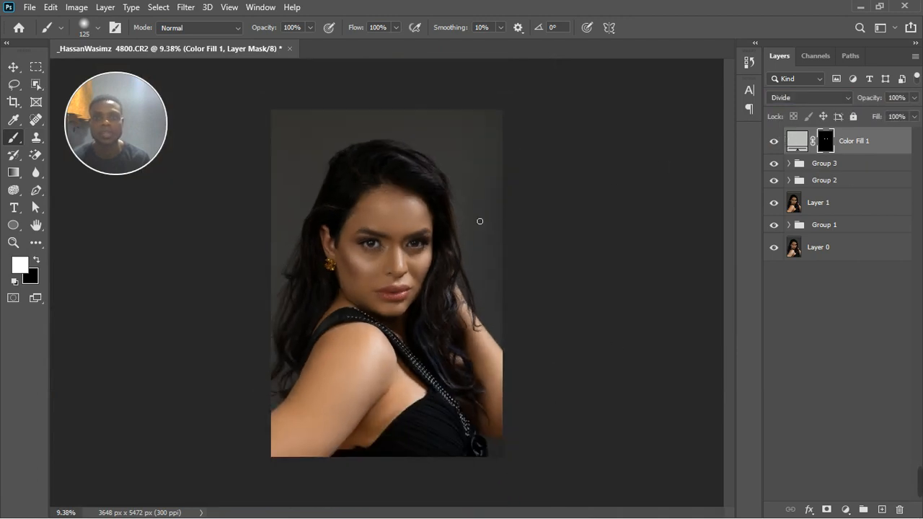
scroll(472, 223, up, 2)
scroll(470, 226, up, 1)
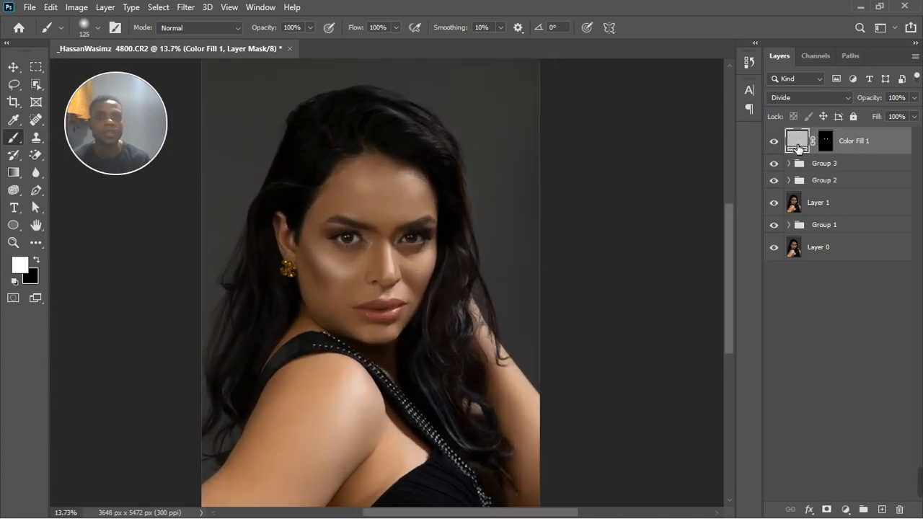
click(798, 150)
double_click(798, 144)
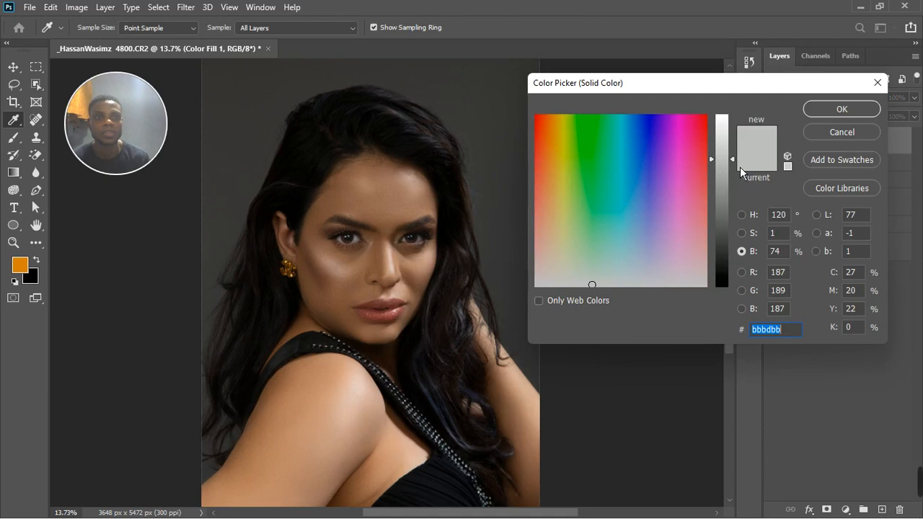
text(cfd1cf)
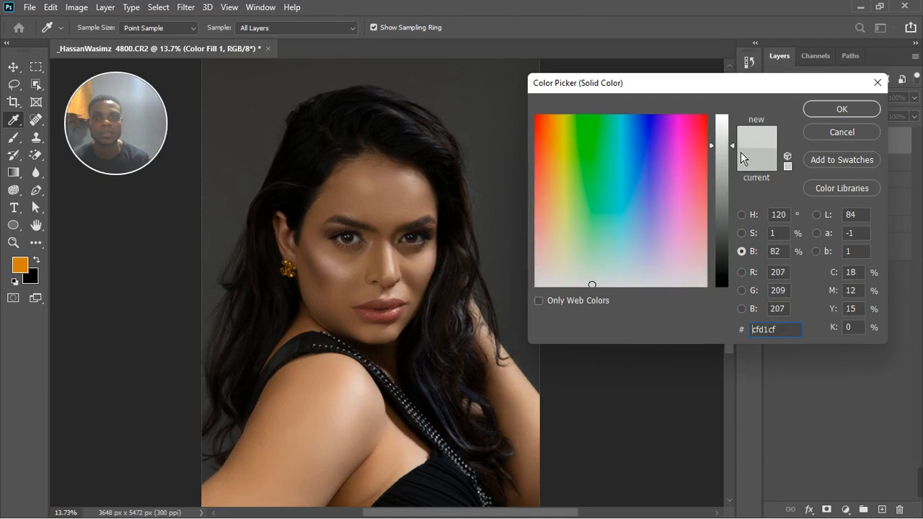
drag(740, 152, 741, 144)
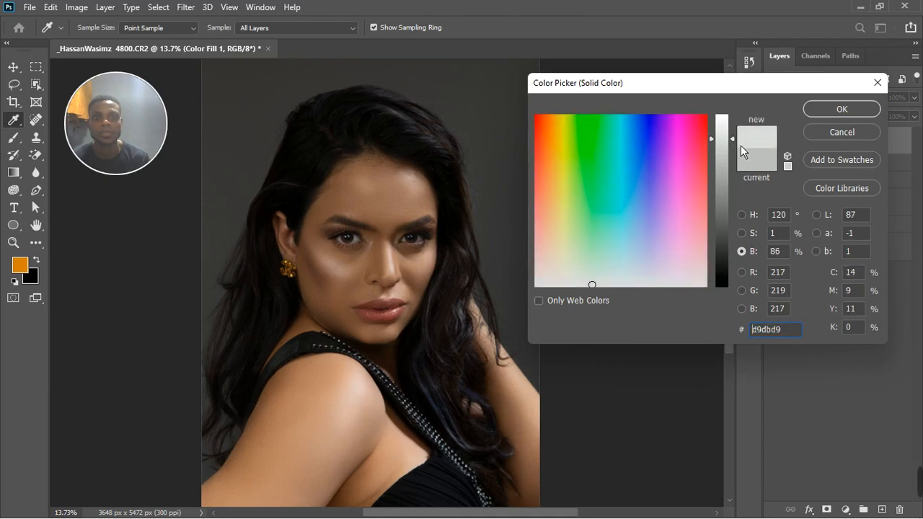
click(841, 112)
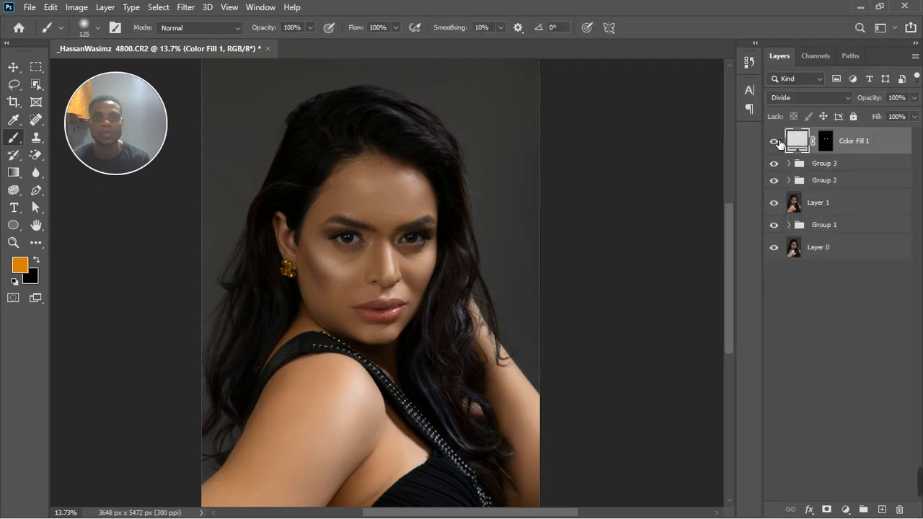
Step: Stamp the visible layers into a new top layer and open its Basic adjustments in the Camera Raw filter
scroll(483, 258, down, 5)
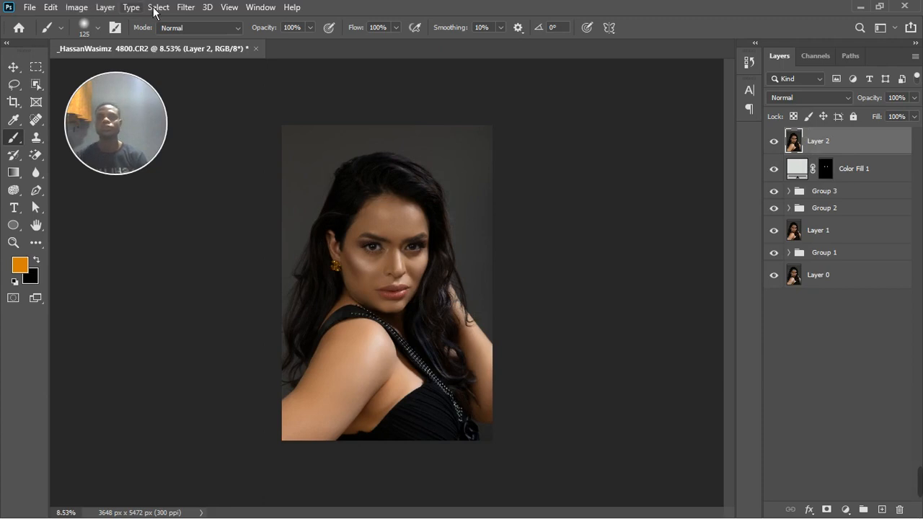
key(ctrl+shift+a)
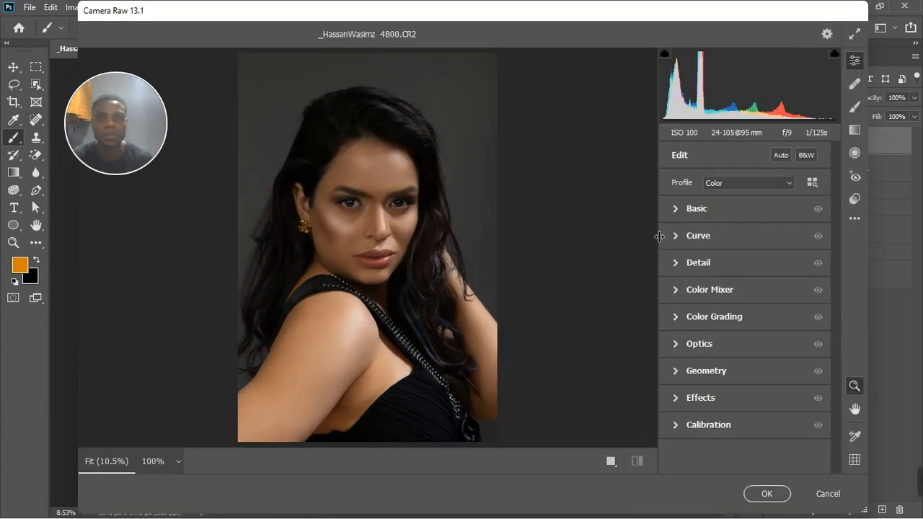
click(676, 209)
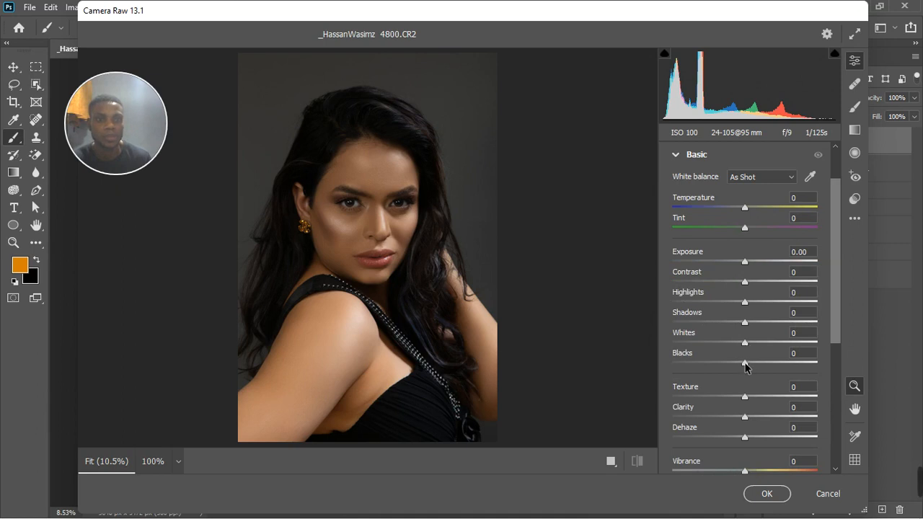
Step: Set Blacks to +21, Shadows to +18, Highlights to +20, Whites to -11 and Texture to +12 in the Basic adjustments
drag(746, 366, 762, 367)
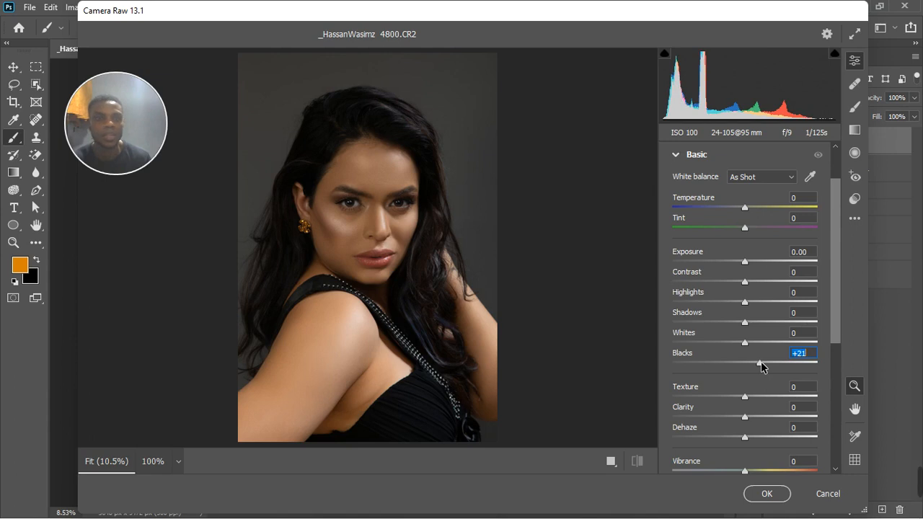
drag(744, 322, 753, 325)
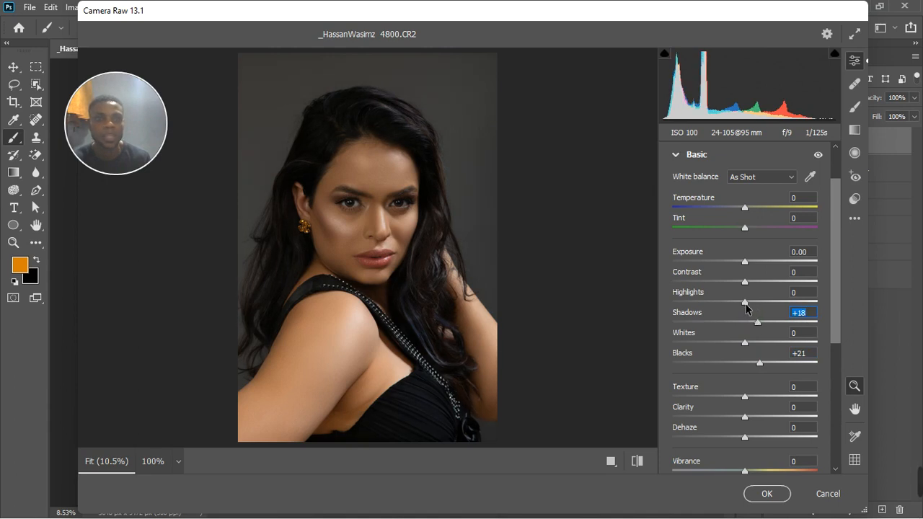
drag(748, 305, 757, 306)
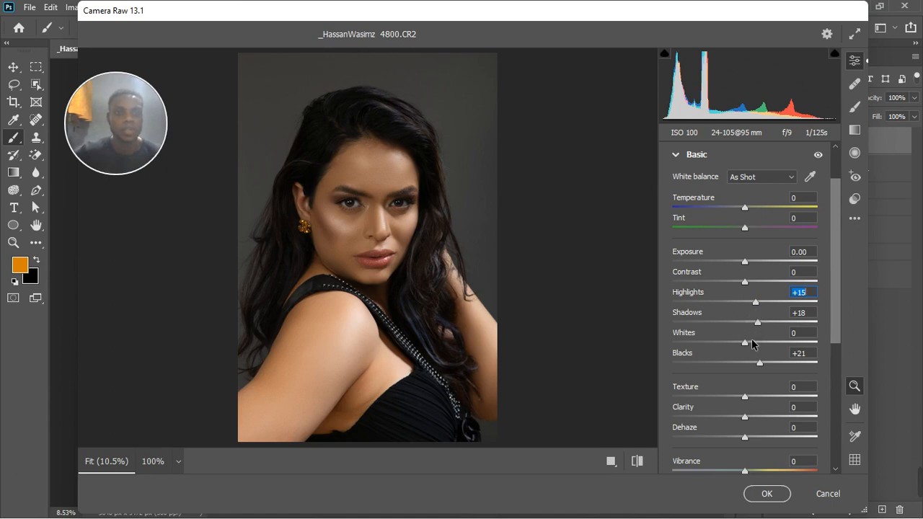
drag(745, 346, 738, 349)
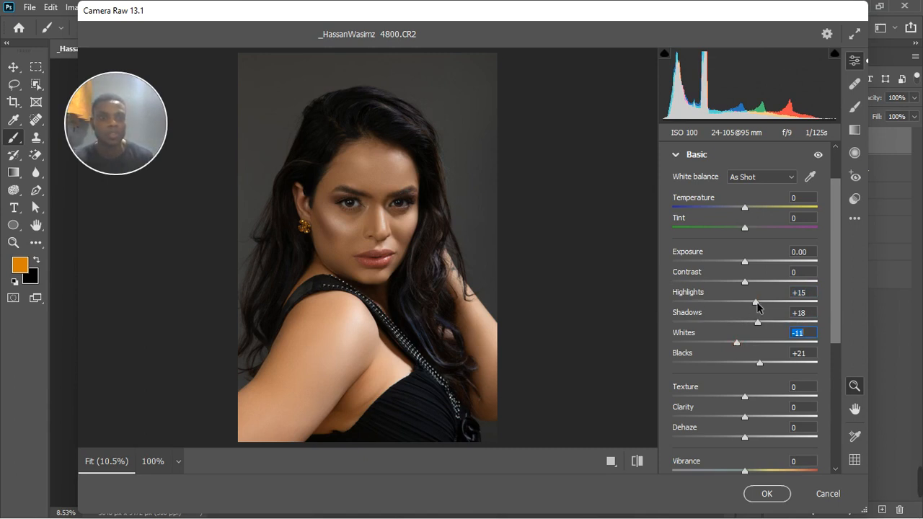
drag(757, 303, 762, 303)
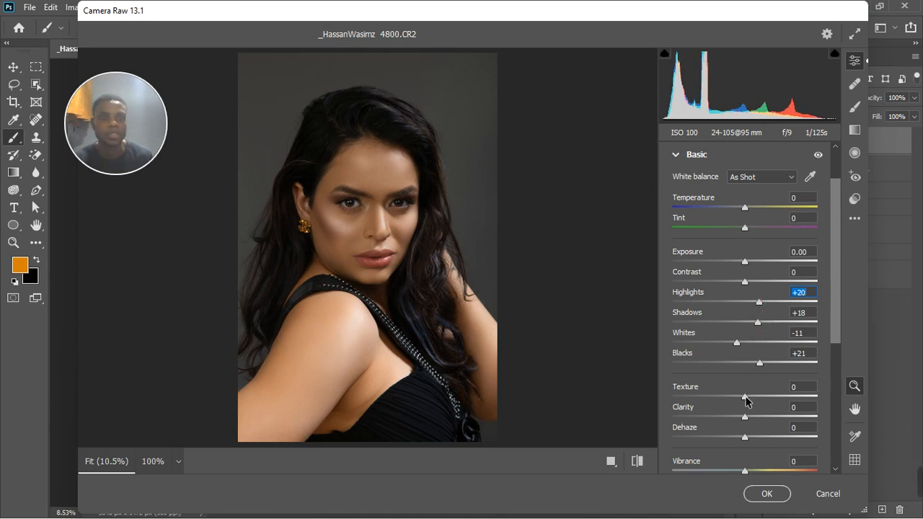
drag(744, 397, 752, 396)
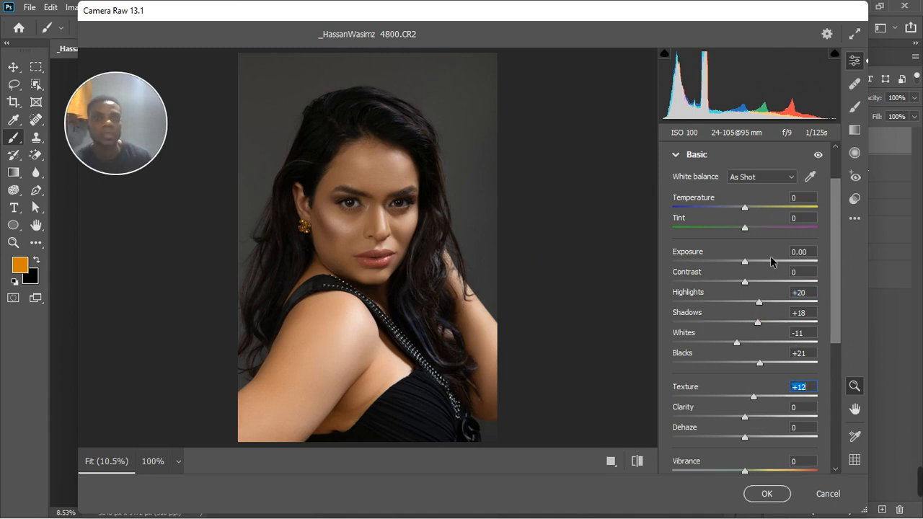
click(672, 156)
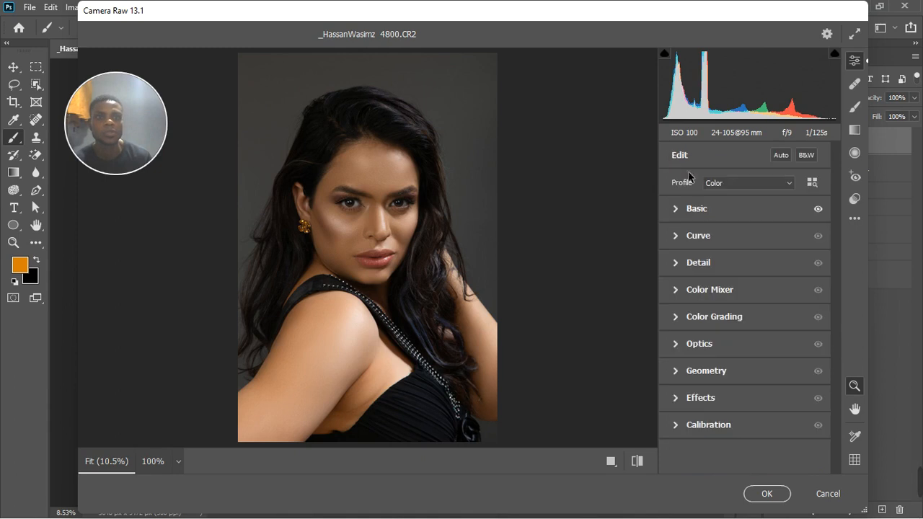
Step: Shape the point curve with points at input 68, output 68 and input 185, output 190, and compare the image without and with it
click(676, 237)
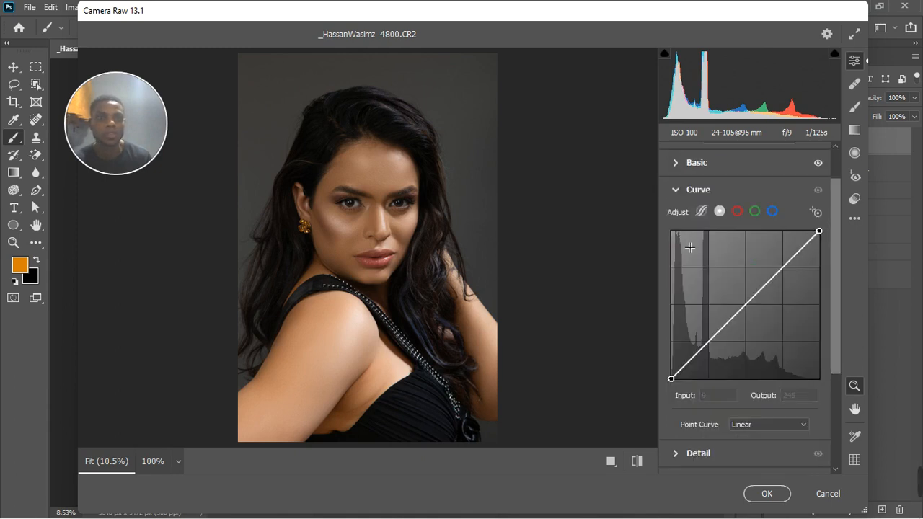
drag(786, 265, 783, 262)
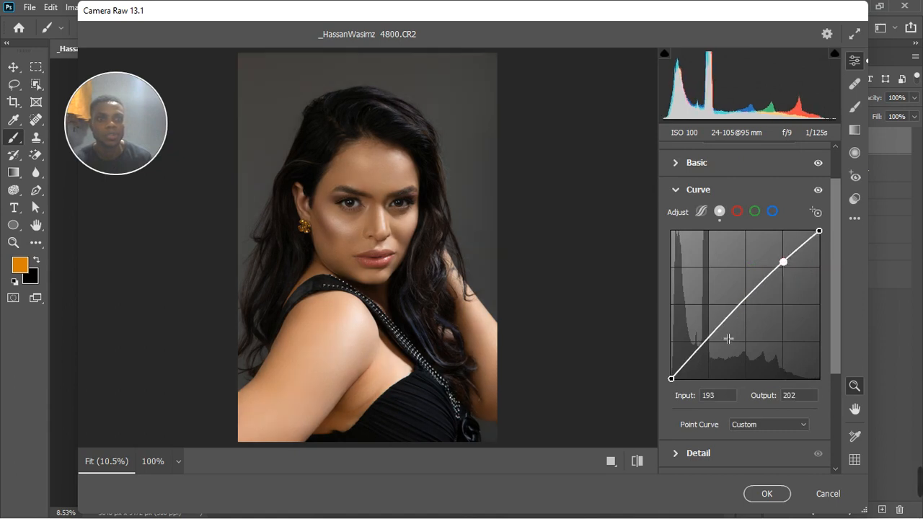
drag(720, 349, 711, 340)
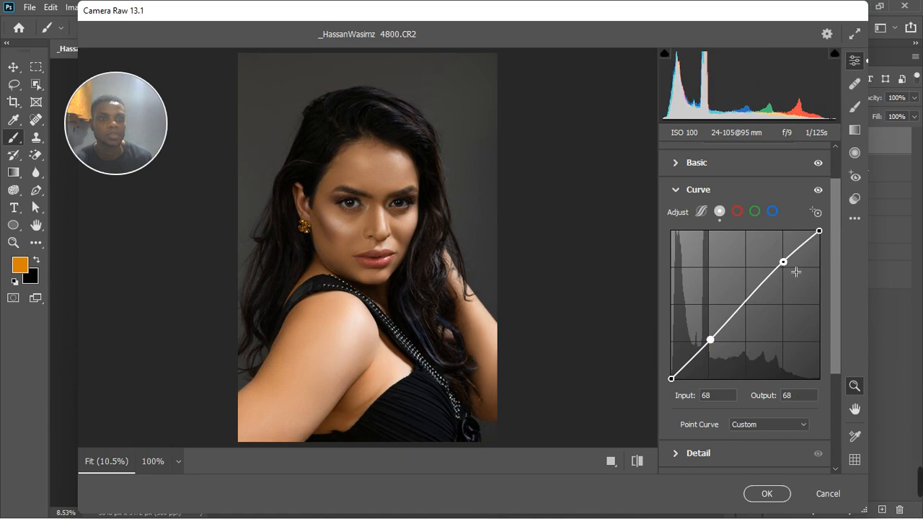
drag(783, 262, 778, 269)
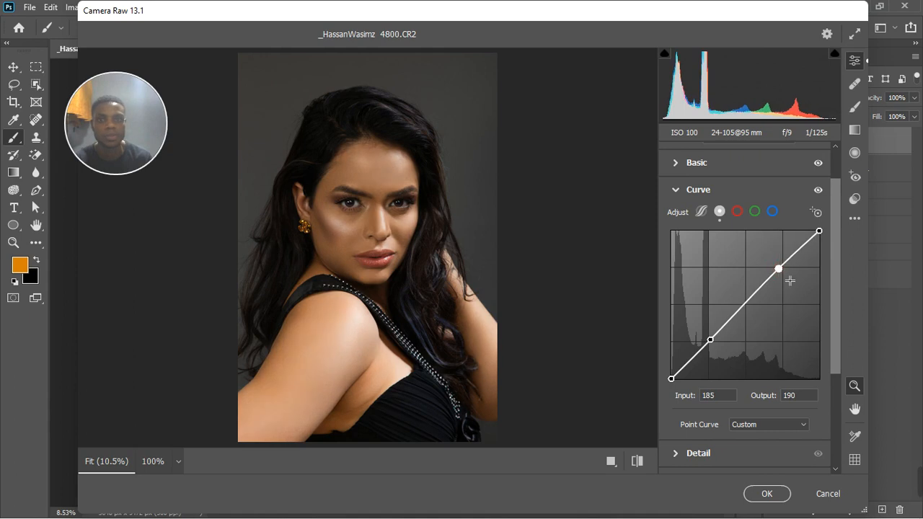
click(817, 192)
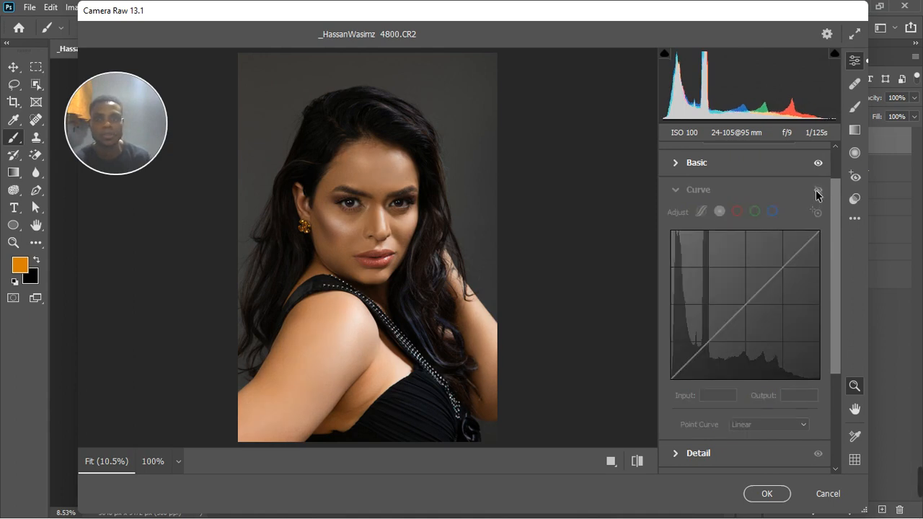
click(818, 192)
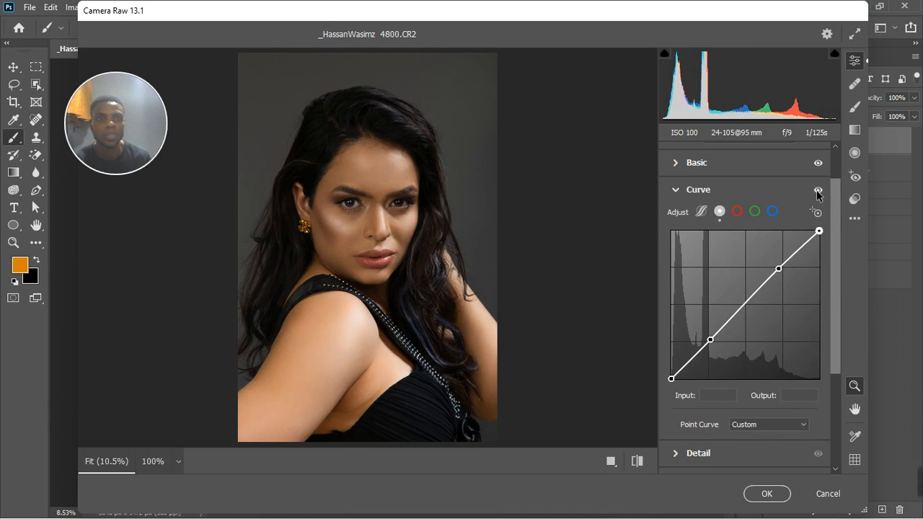
click(817, 192)
click(818, 192)
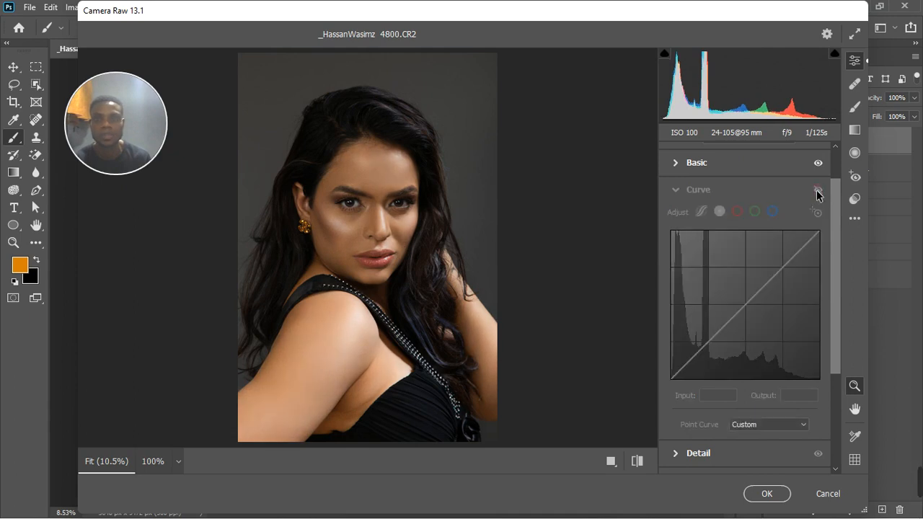
click(679, 190)
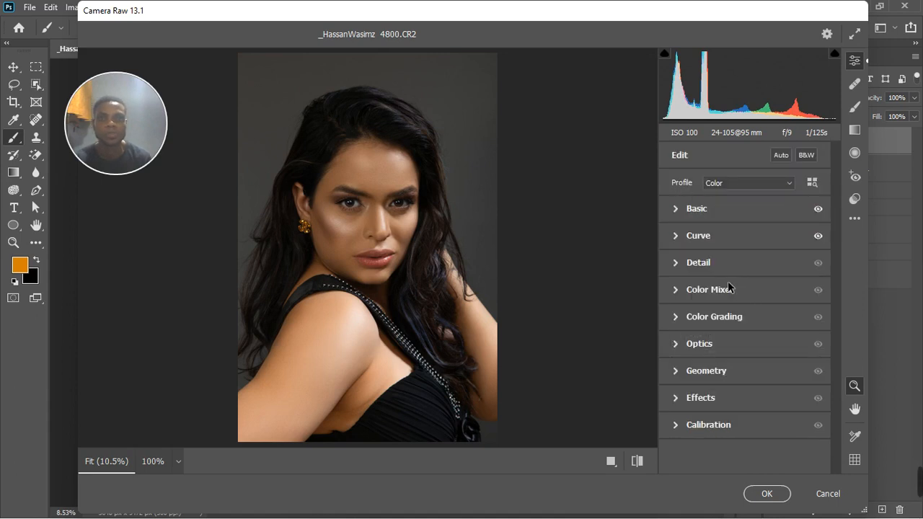
Step: Set the Reds hue to -25 in the Color Mixer to shift the lip color
click(676, 291)
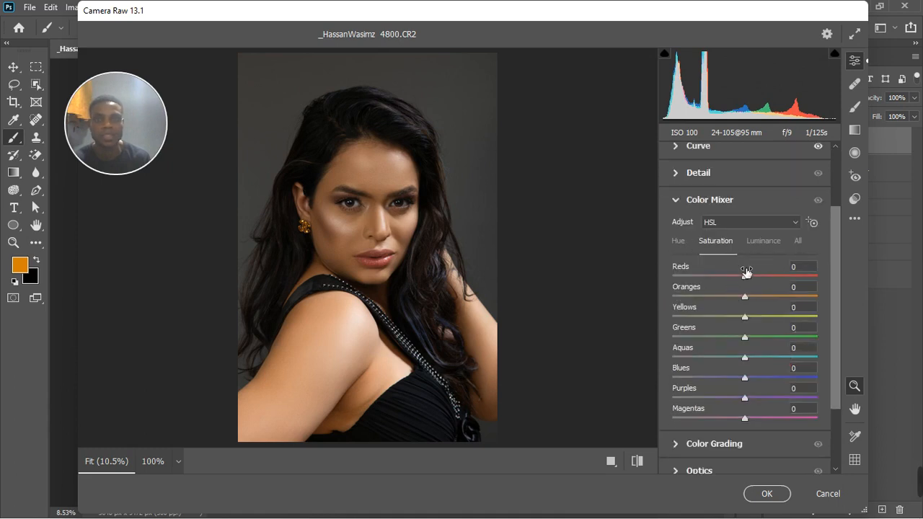
click(679, 241)
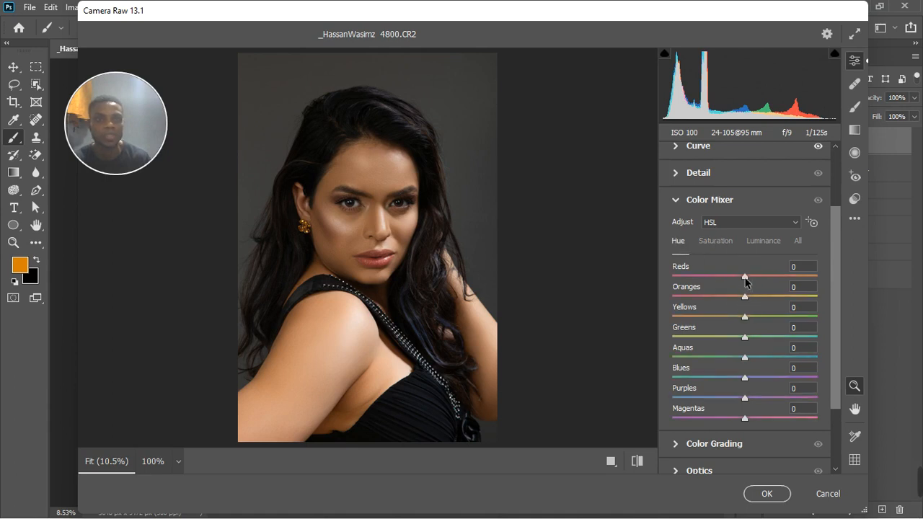
drag(744, 276, 722, 281)
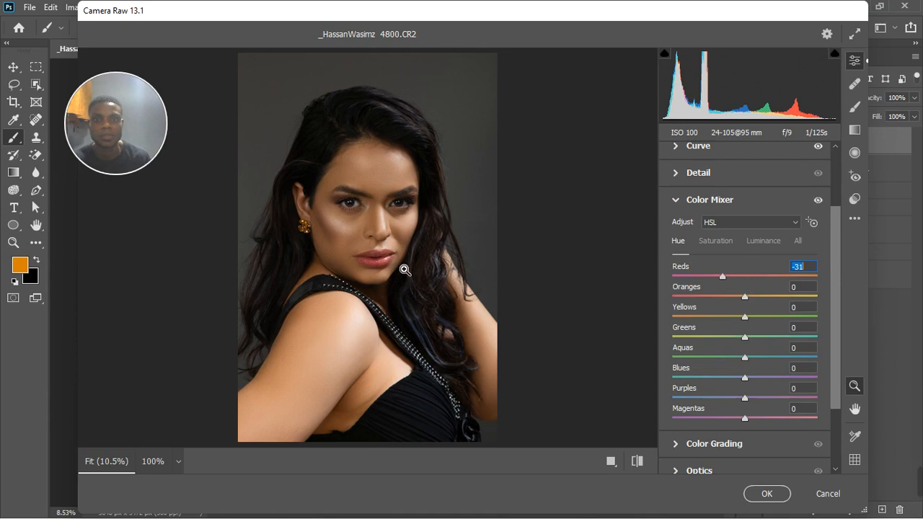
drag(724, 277, 813, 283)
text(-50)
key(Return)
key(Up)
key(Up)
key(Up)
key(Up)
key(Up)
key(Up)
key(Up)
key(Up)
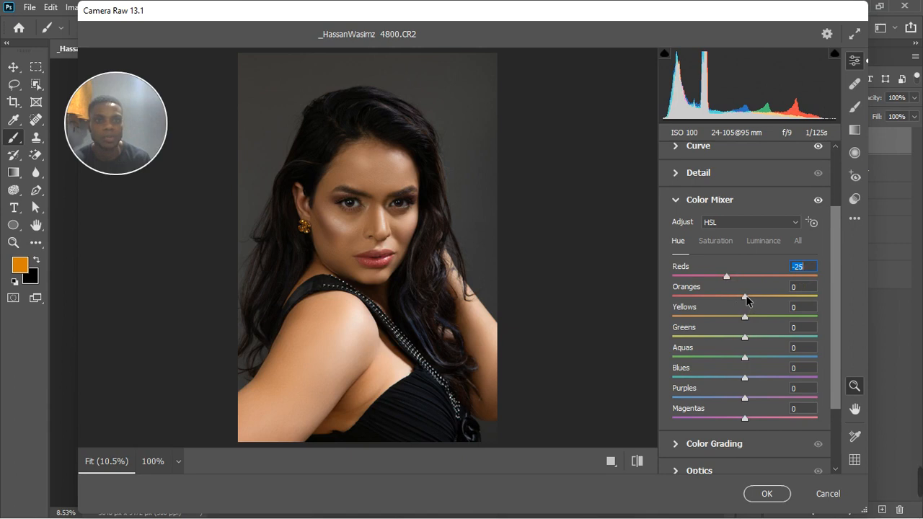
Step: Set the Oranges hue to +8 and the Yellows hue to -9 in the Color Mixer
drag(746, 302, 726, 306)
key(Down)
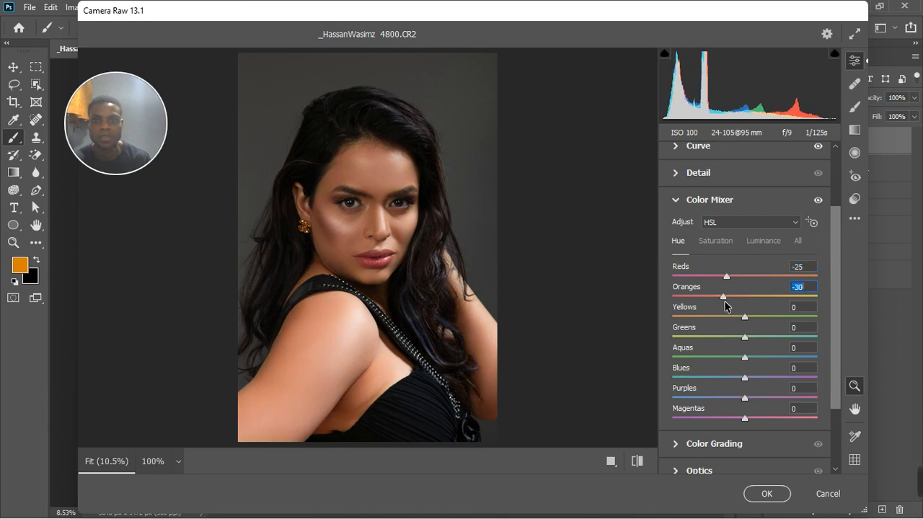
click(746, 299)
drag(748, 299, 740, 325)
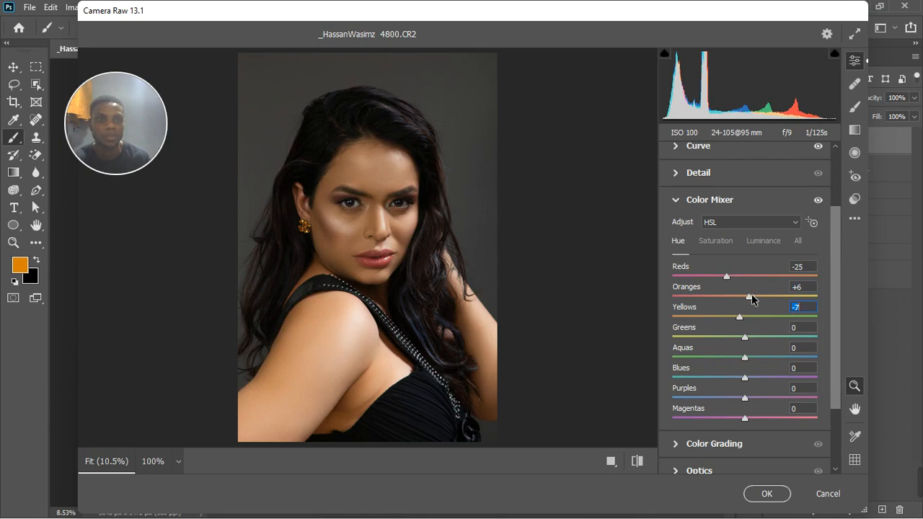
click(752, 299)
key(Up)
key(Up)
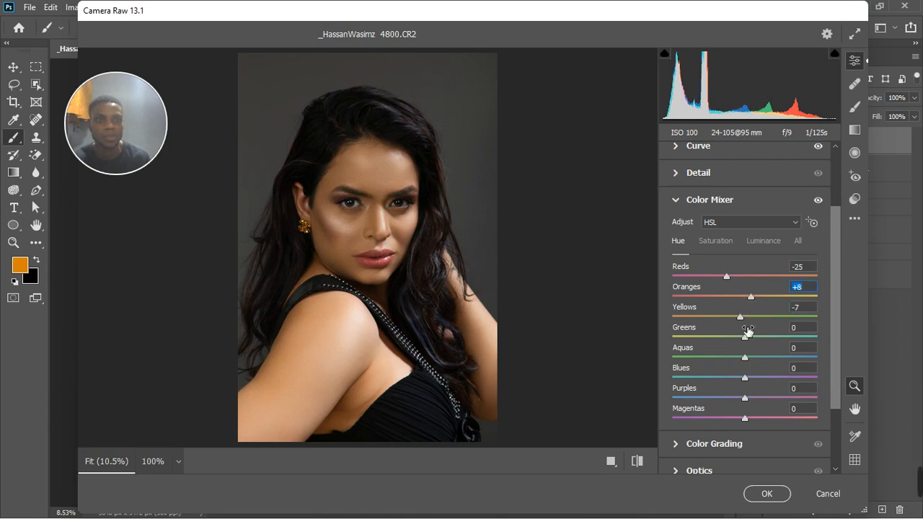
drag(741, 324, 737, 322)
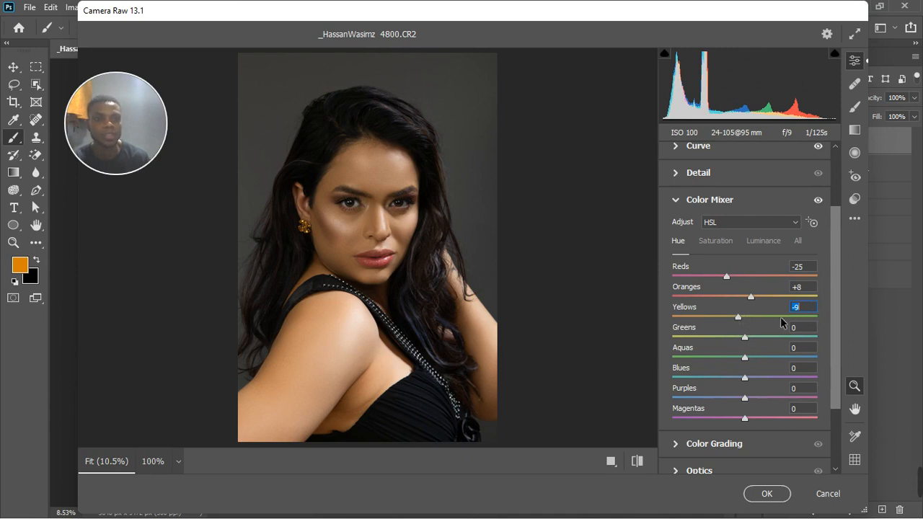
Step: Set the Oranges saturation to +7 and the Yellows saturation to -7 in the Color Mixer
click(719, 242)
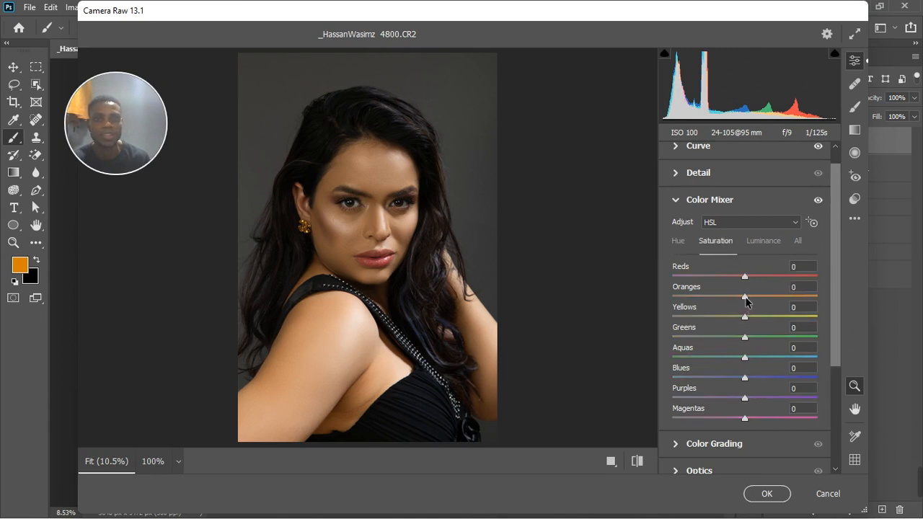
drag(746, 298, 751, 300)
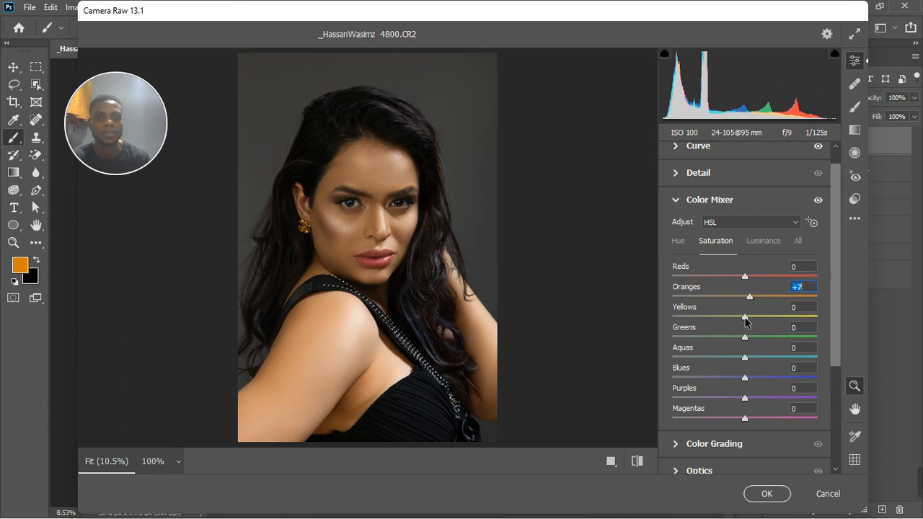
drag(745, 320, 738, 320)
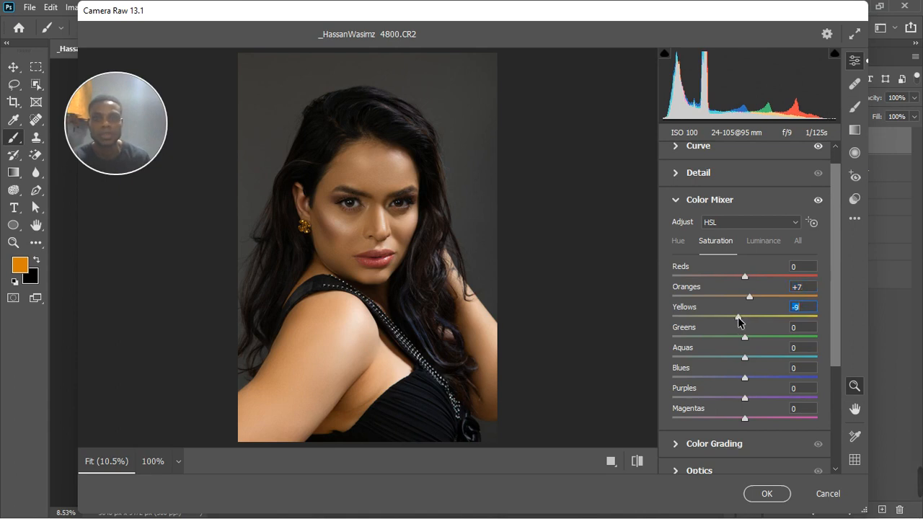
drag(737, 317, 754, 316)
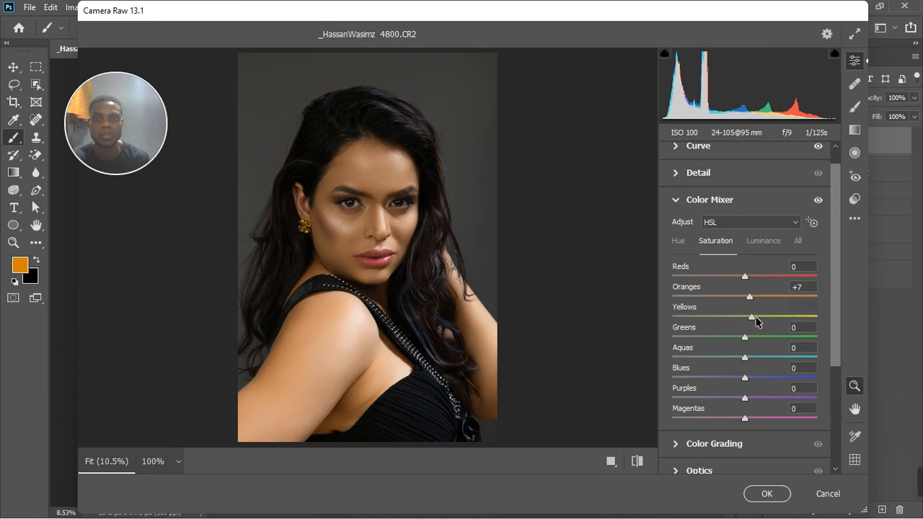
drag(756, 321, 742, 323)
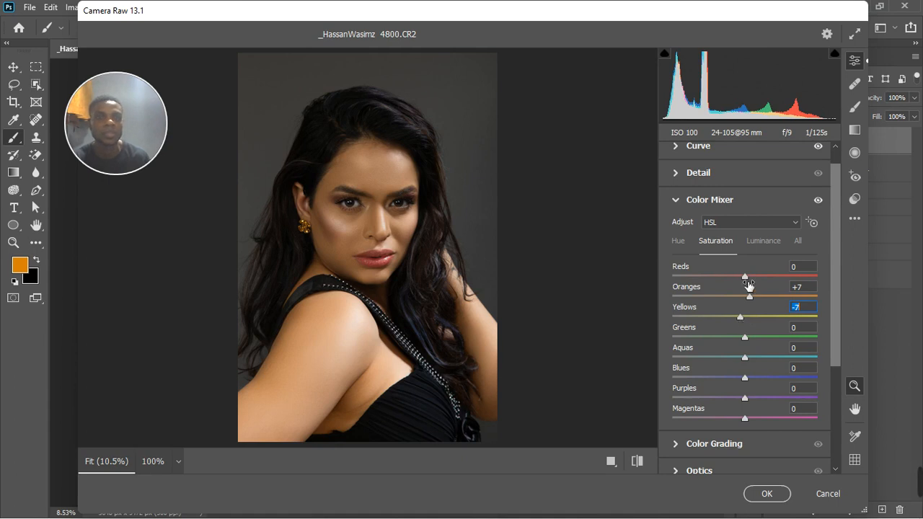
Step: Set the Oranges and Yellows luminance to +10 each in the Color Mixer
click(765, 243)
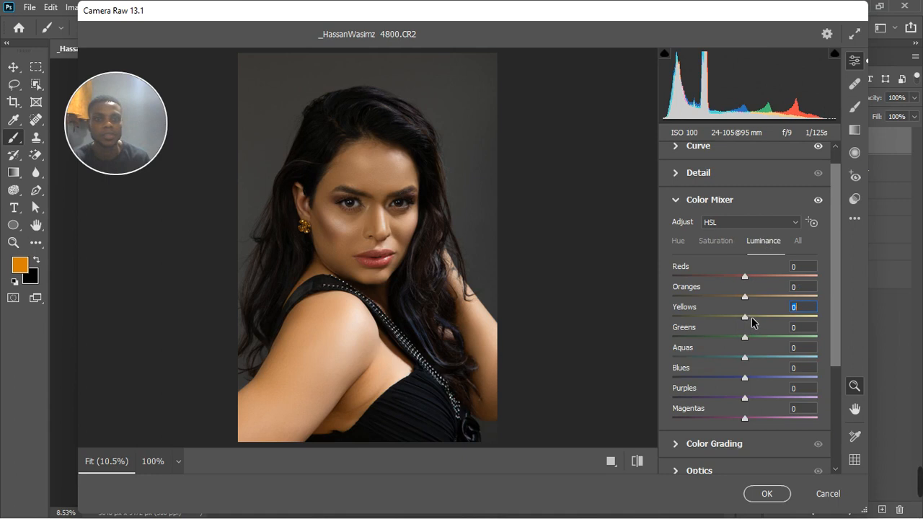
click(752, 318)
click(750, 296)
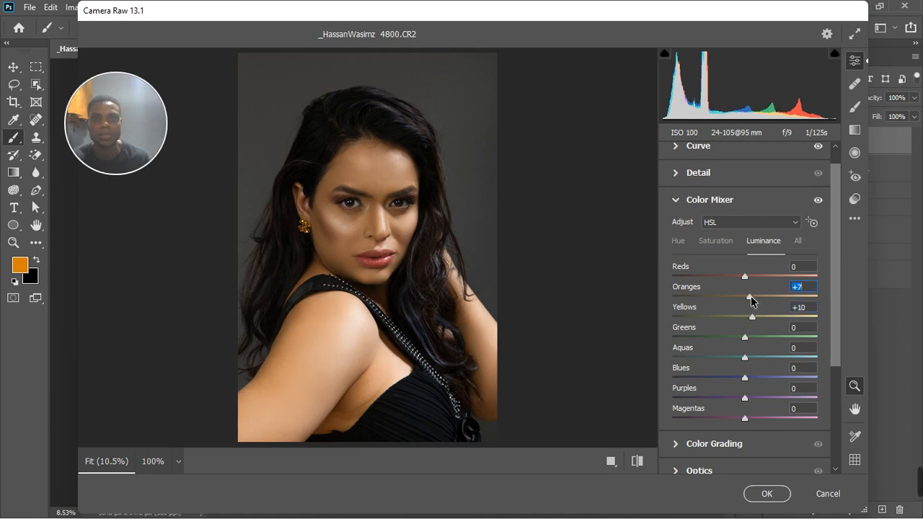
click(753, 297)
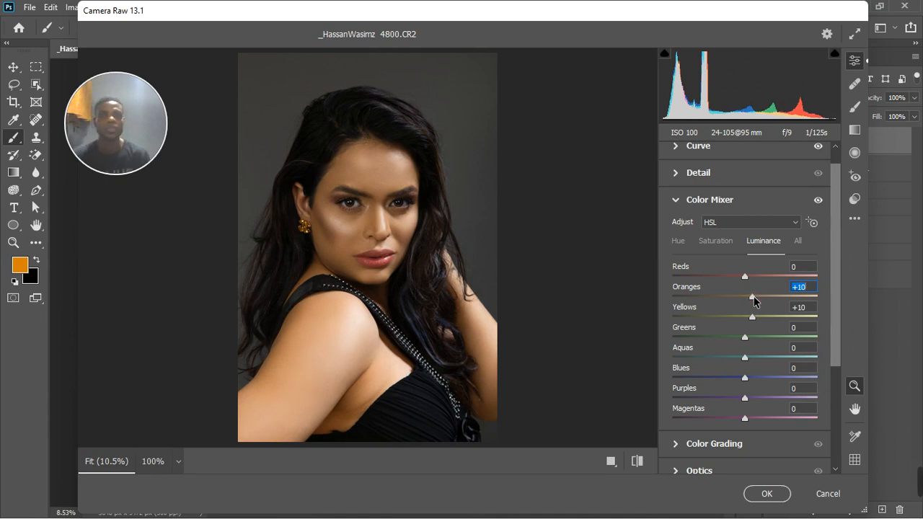
click(678, 203)
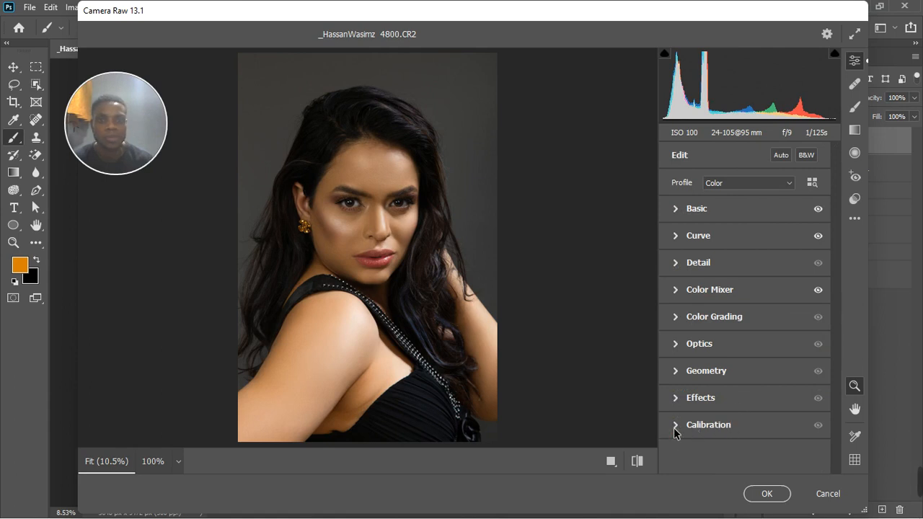
Step: Set the Red Primary hue to +23 and the Blue Primary hue to -12 in the Calibration adjustments
click(674, 427)
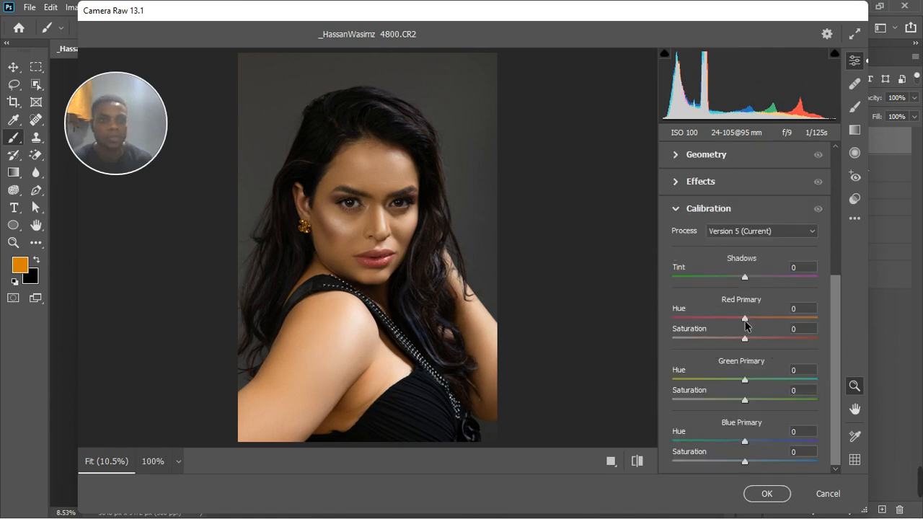
drag(746, 325, 763, 316)
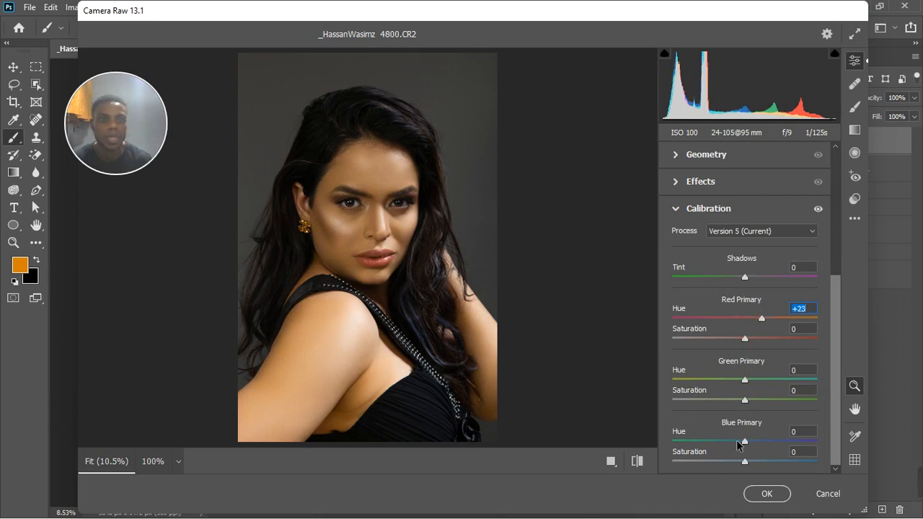
mouse_move(747, 447)
mouse_down()
mouse_move(724, 449)
mouse_move(736, 446)
mouse_up()
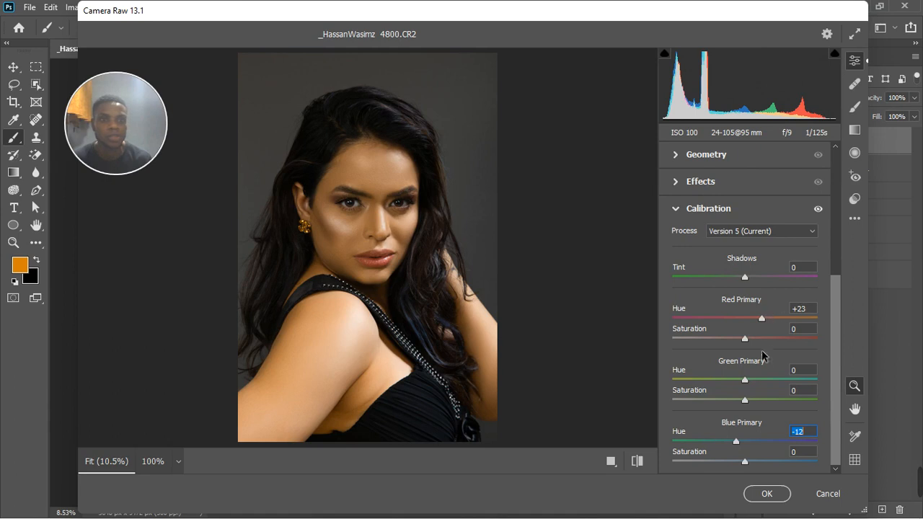
Step: Compare the portrait without and with the Color Mixer adjustments
scroll(735, 245, up, 1)
scroll(718, 193, up, 4)
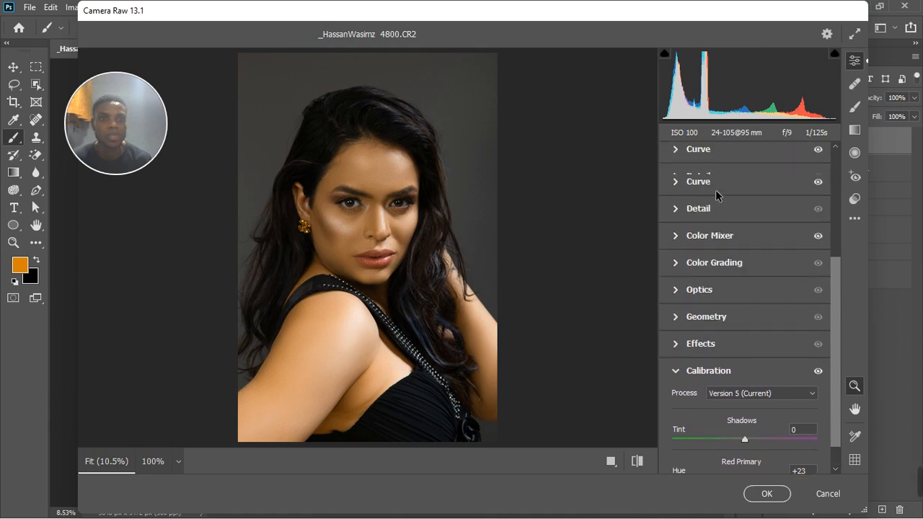
click(820, 238)
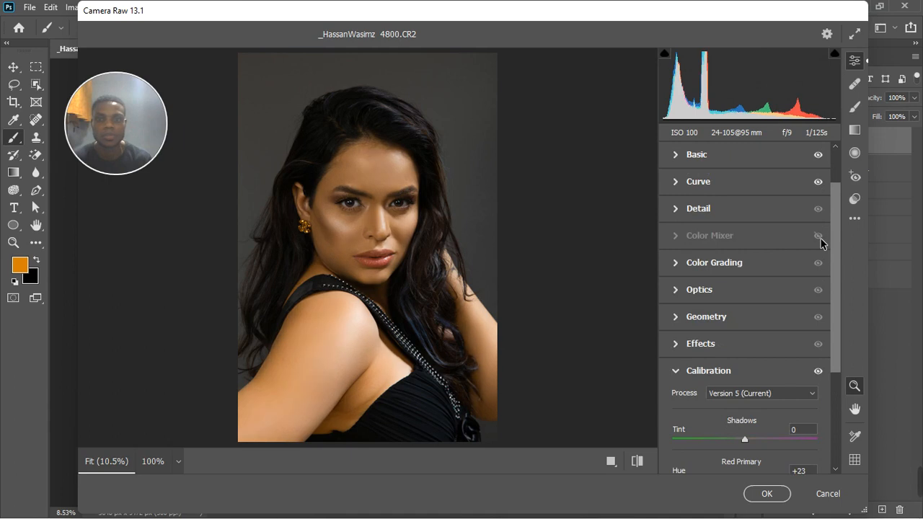
click(819, 238)
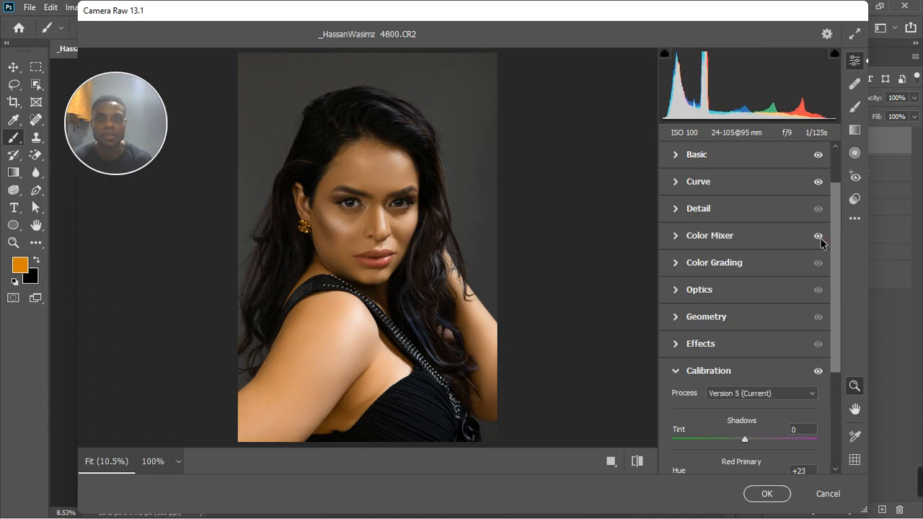
Step: Reset the Oranges and Yellows saturation in the Color Mixer to 0
click(682, 237)
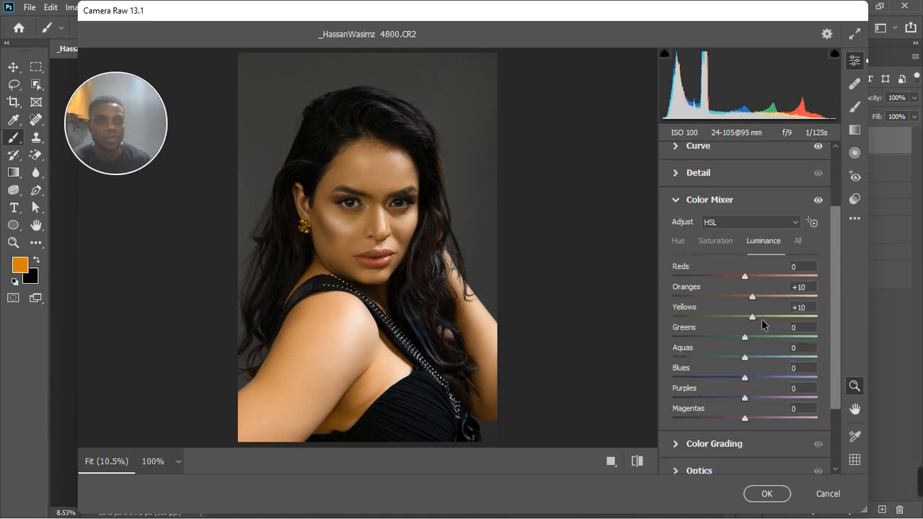
click(715, 241)
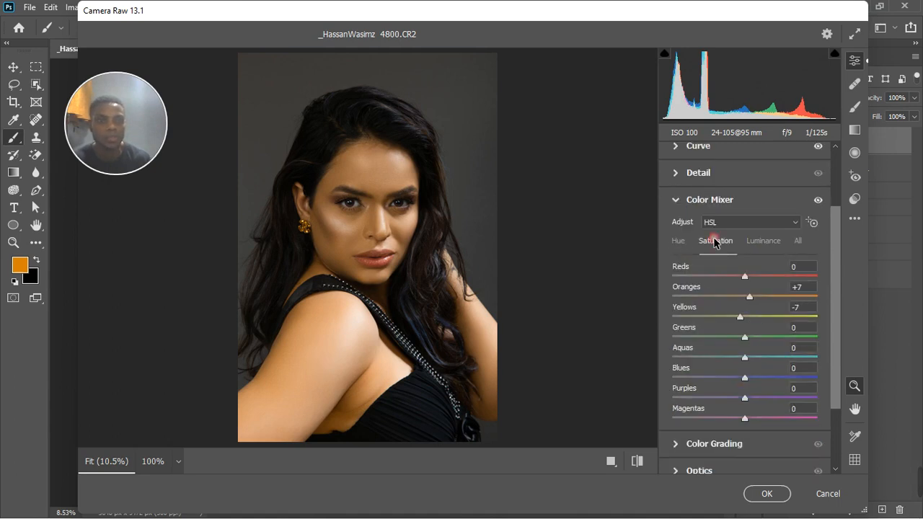
click(748, 297)
double_click(741, 318)
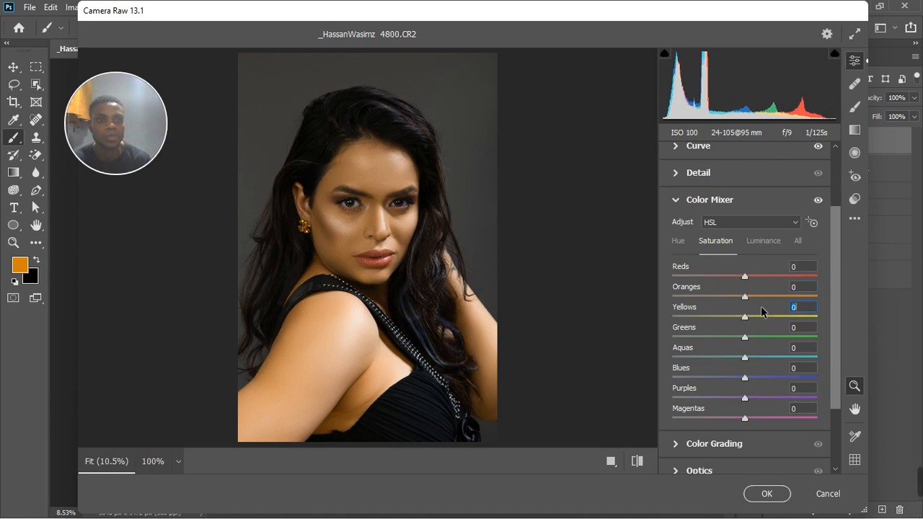
Step: Reset the Yellows and Oranges luminance to 0, trying +8 for the Oranges before resetting them again
double_click(752, 317)
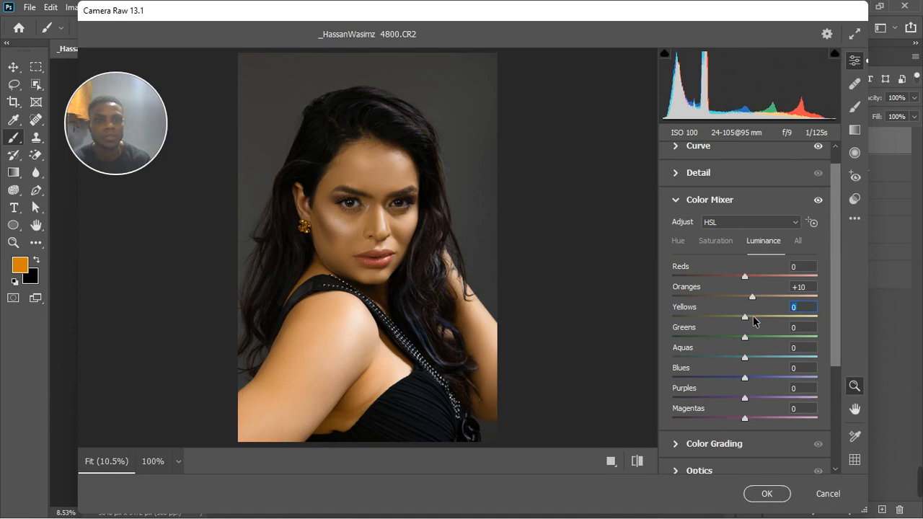
click(753, 296)
double_click(753, 296)
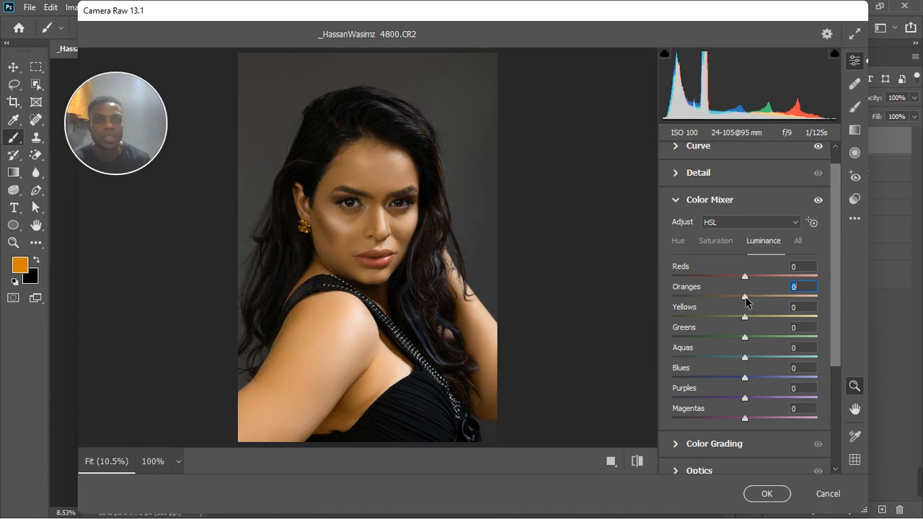
mouse_move(746, 296)
mouse_down()
mouse_move(736, 297)
mouse_move(750, 297)
mouse_up()
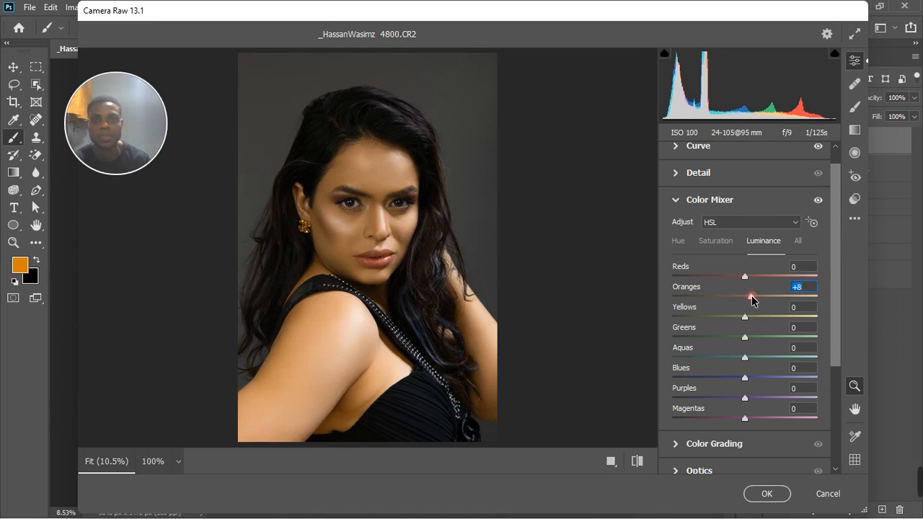
double_click(751, 296)
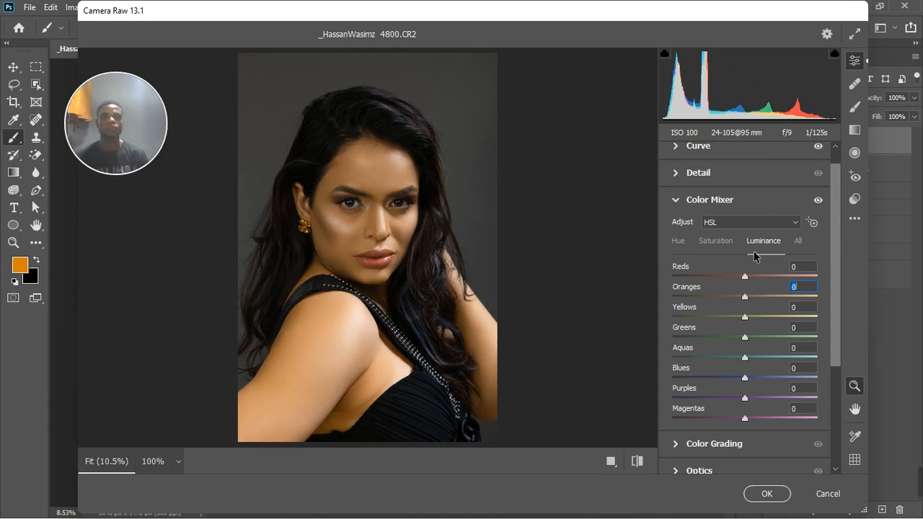
click(678, 203)
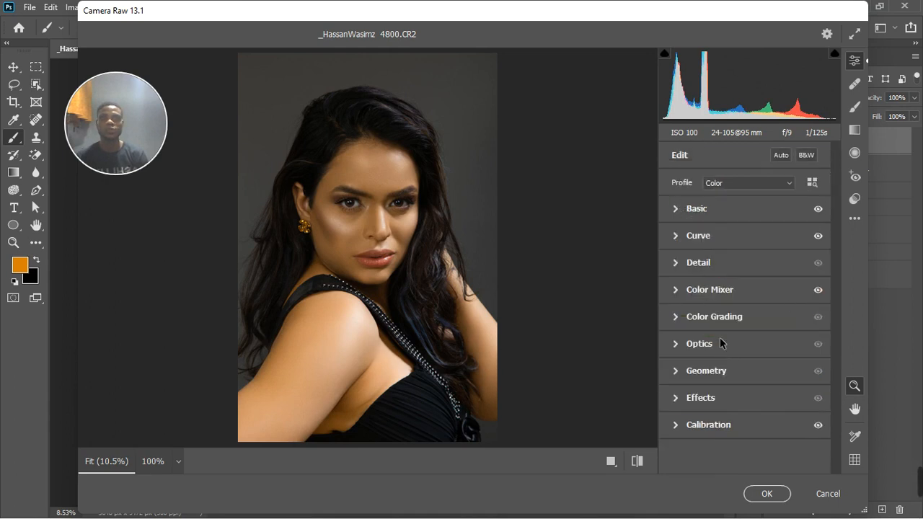
Step: Set the Green Primary hue to +36 and the Red Primary hue to +21 in the Calibration adjustments
click(675, 425)
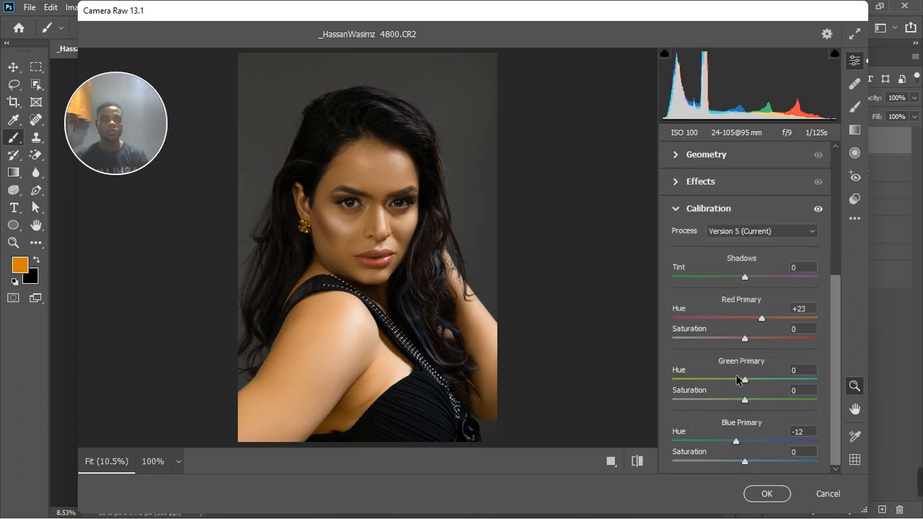
drag(746, 385, 775, 379)
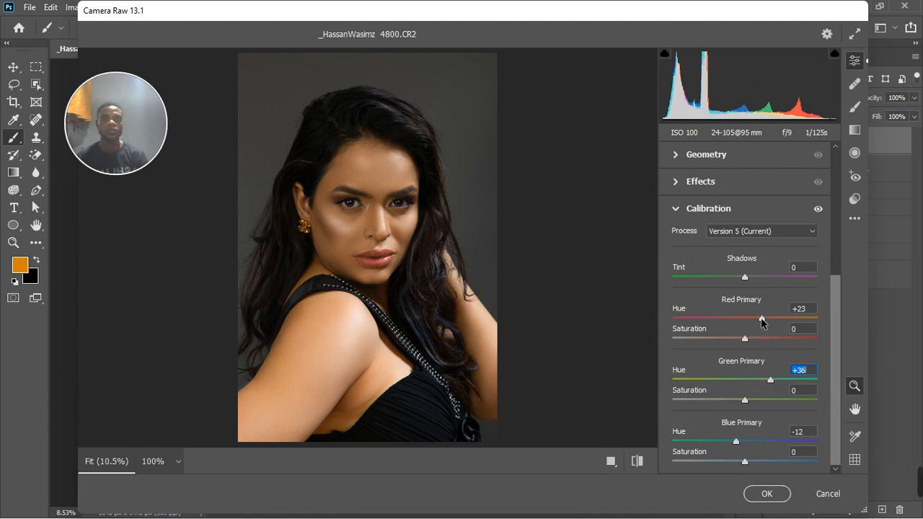
drag(761, 322, 761, 323)
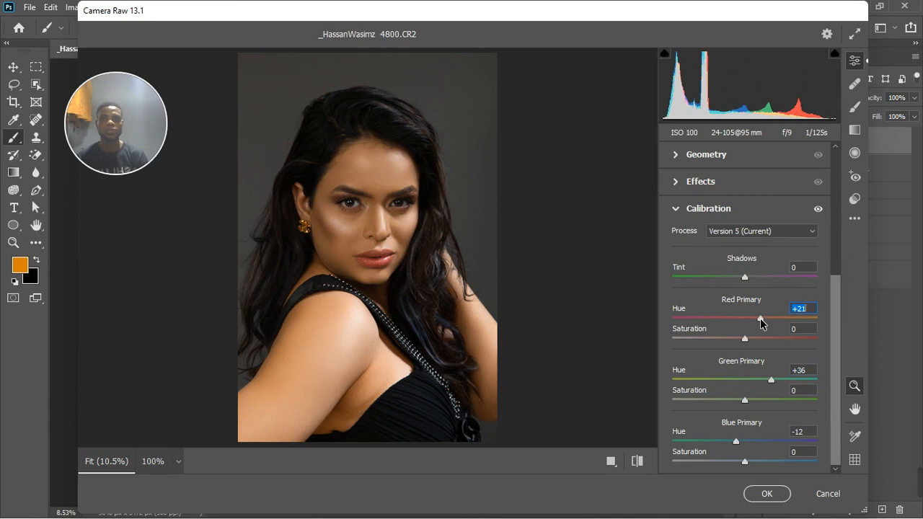
click(676, 209)
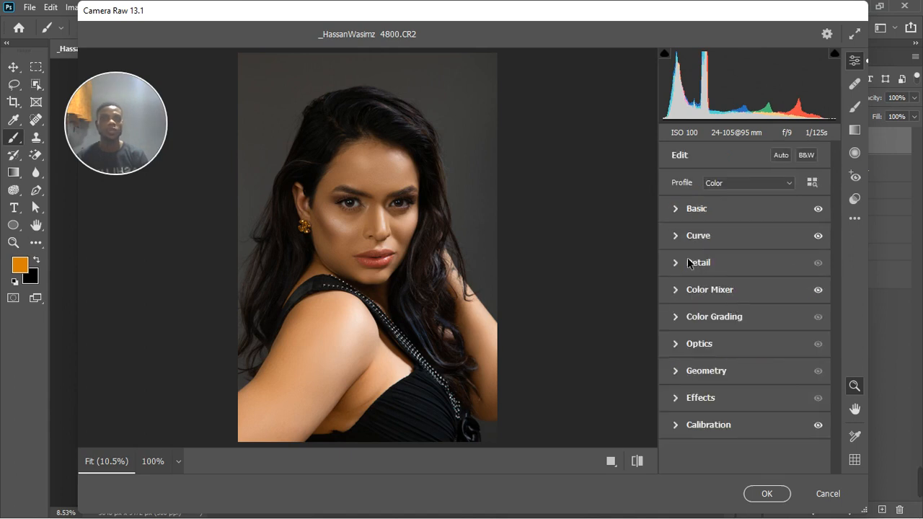
Step: In the Color Mixer, set the Oranges saturation to +10, slightly lower the Yellows saturation, and set the Oranges luminance to +8
click(676, 290)
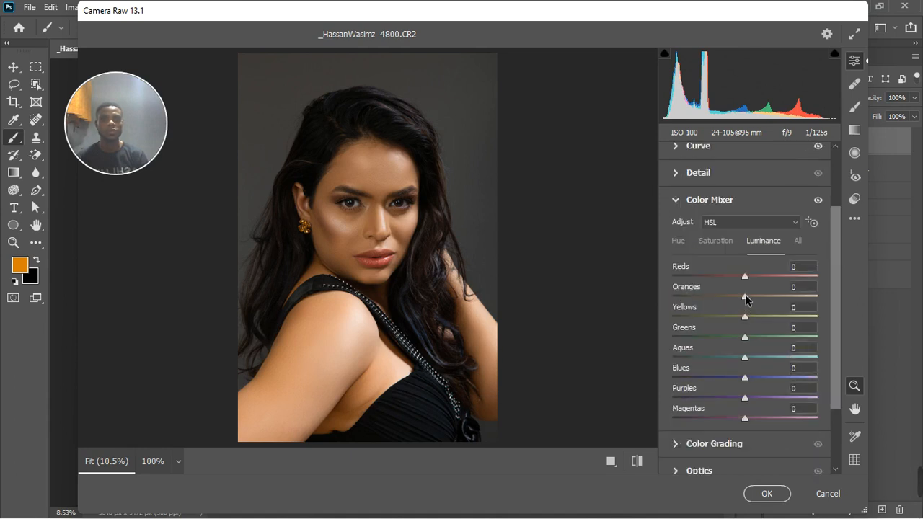
click(721, 246)
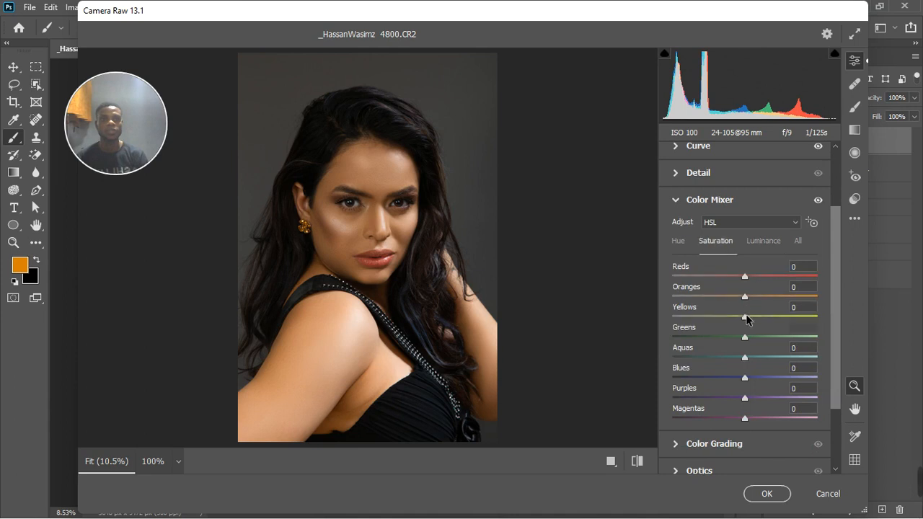
click(751, 296)
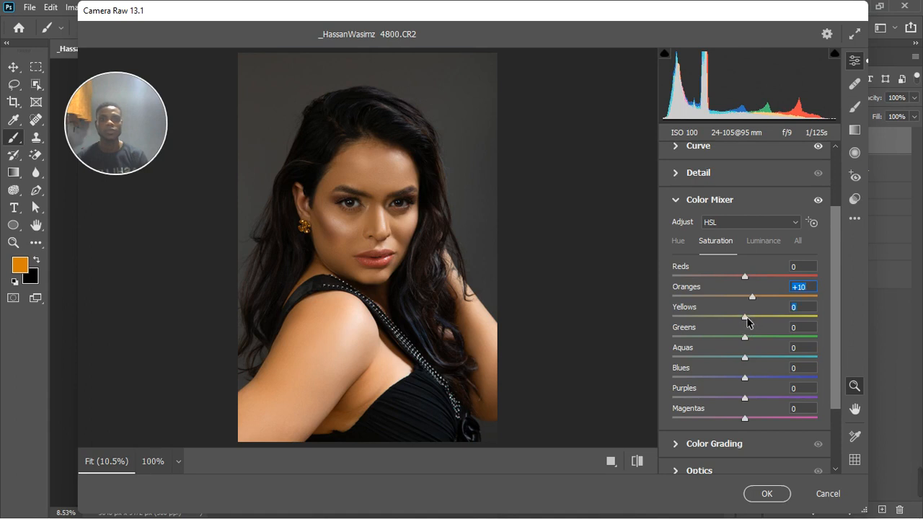
drag(747, 322, 743, 322)
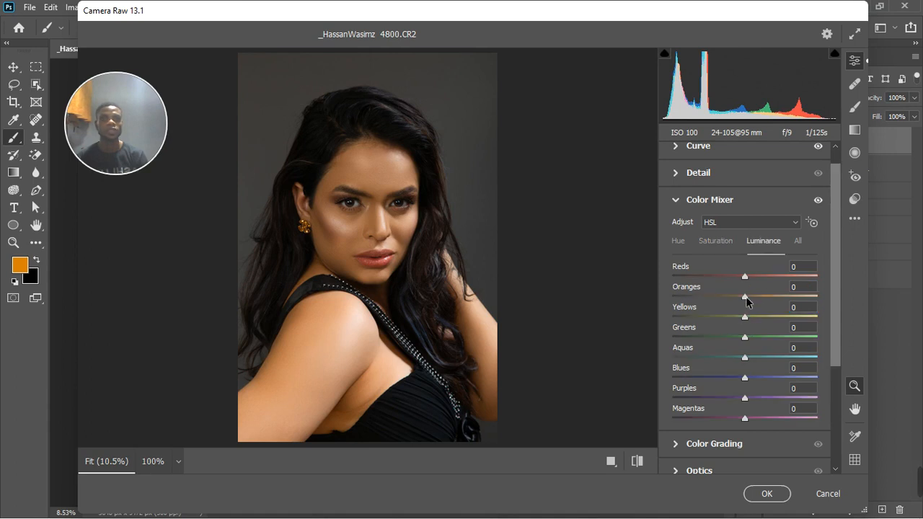
drag(745, 297, 752, 298)
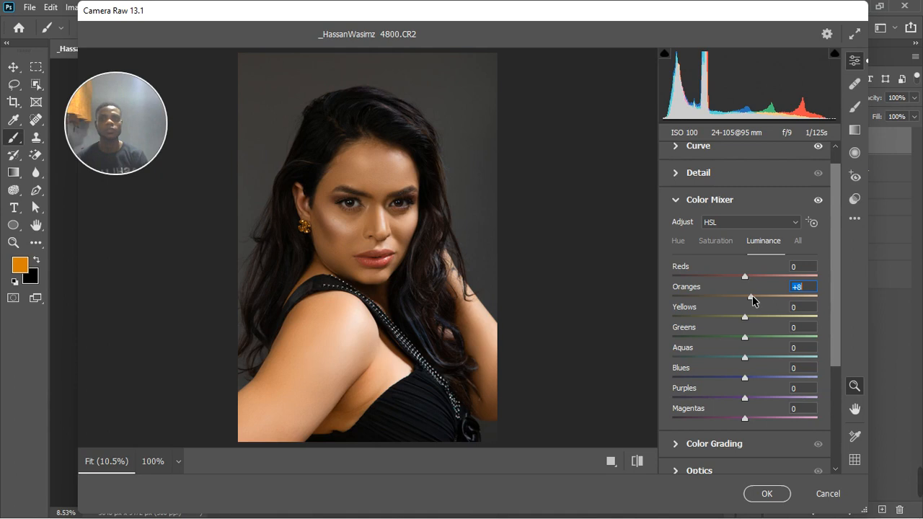
click(679, 201)
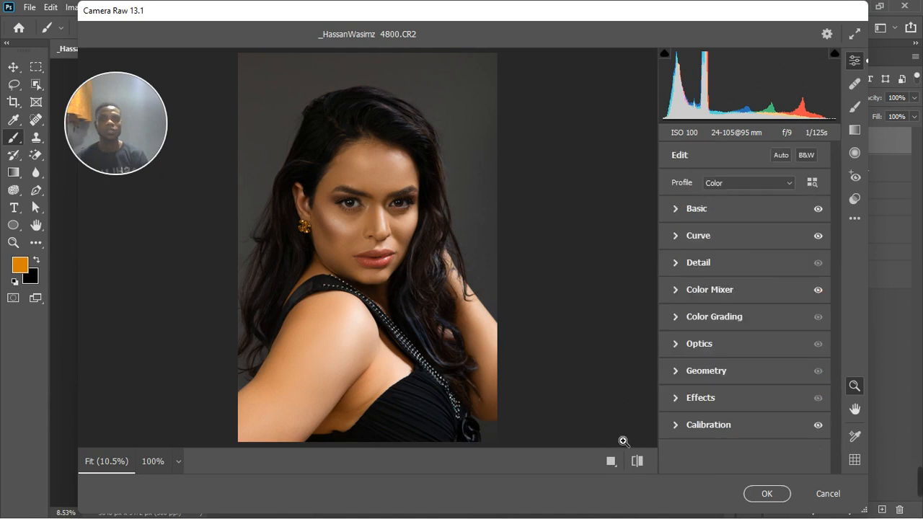
Step: Show the before and after versions side by side and copy the current settings to the Before version
click(611, 462)
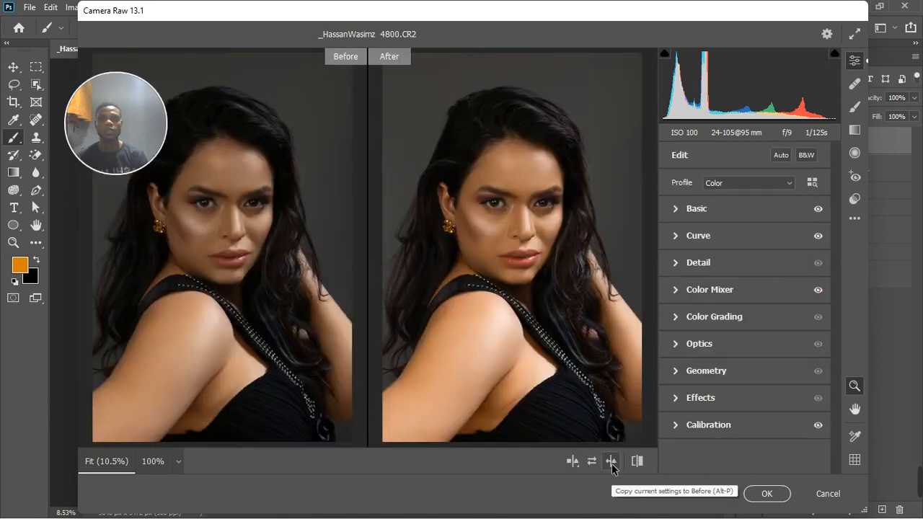
click(611, 462)
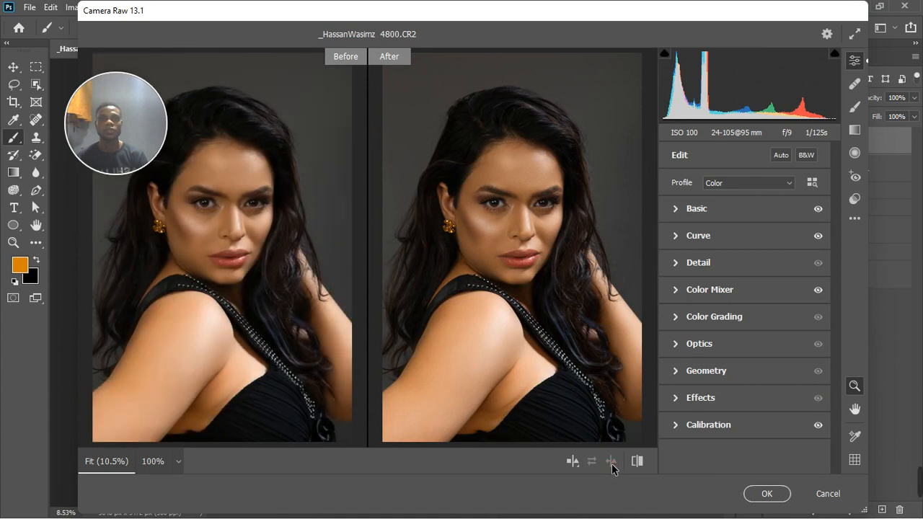
Step: Return to the single view, apply the Camera Raw adjustments to Layer 2, and toggle the layer's visibility to compare the result
click(573, 464)
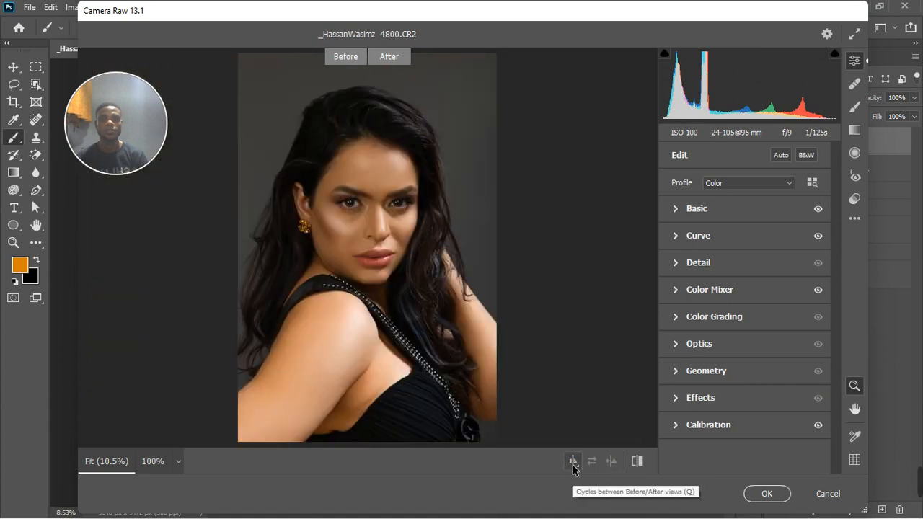
click(760, 496)
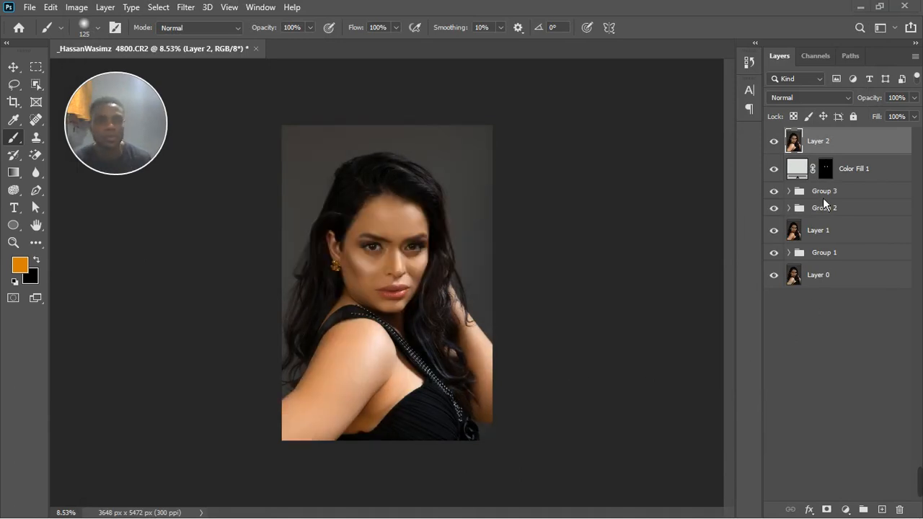
click(776, 143)
click(774, 143)
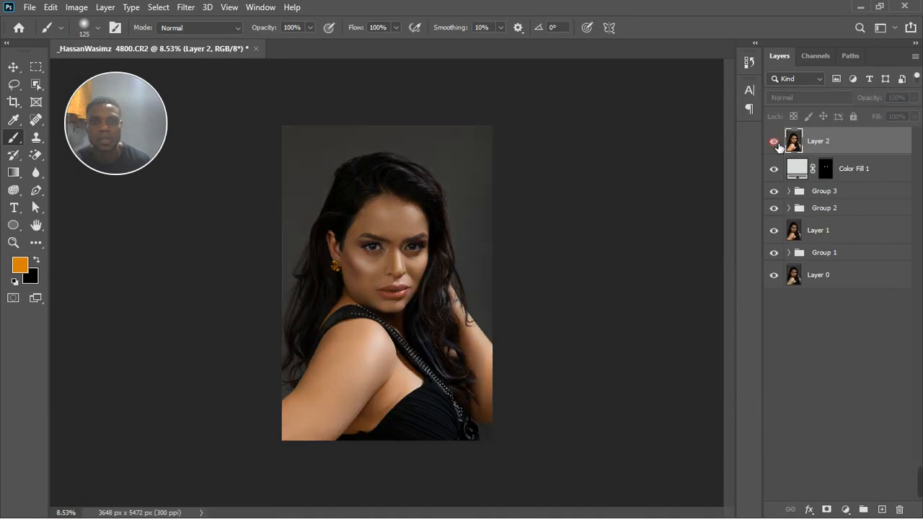
scroll(368, 268, up, 5)
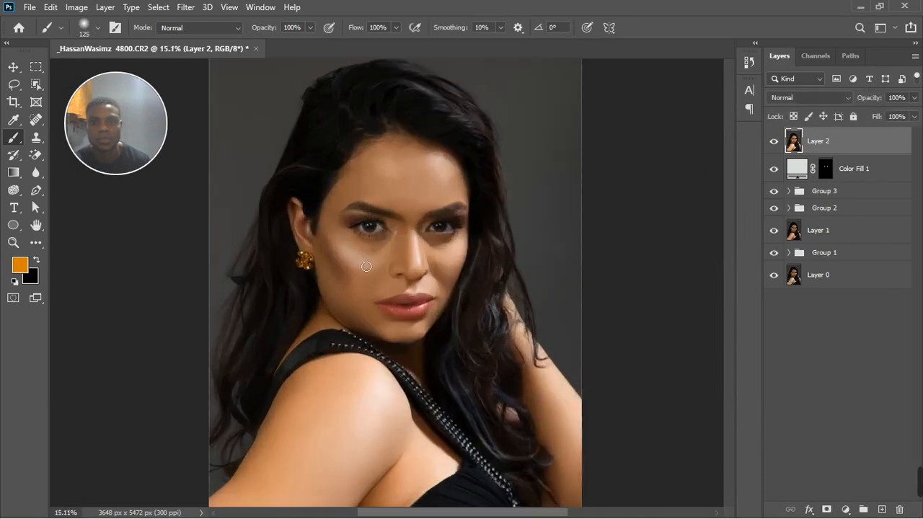
scroll(368, 268, down, 5)
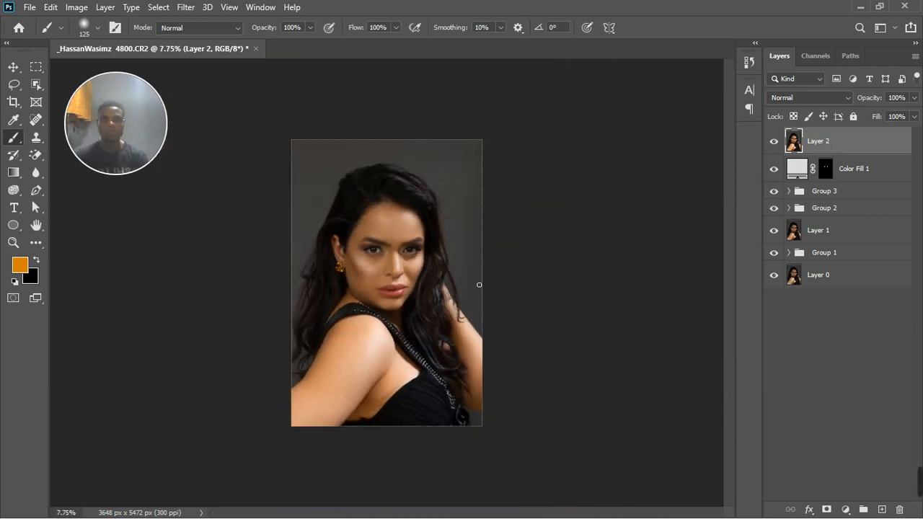
scroll(410, 282, down, 1)
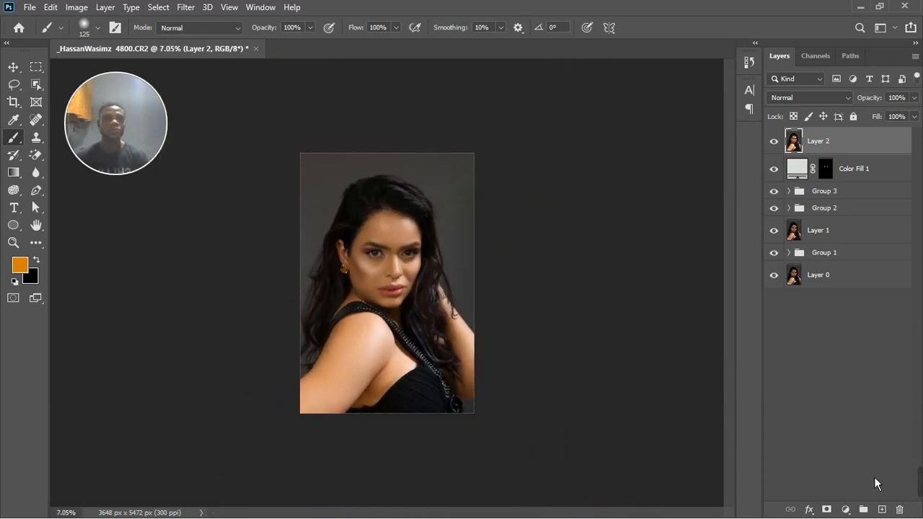
Step: Add an Exposure adjustment layer above Layer 2 with Gamma Correction set to 1.10
click(851, 512)
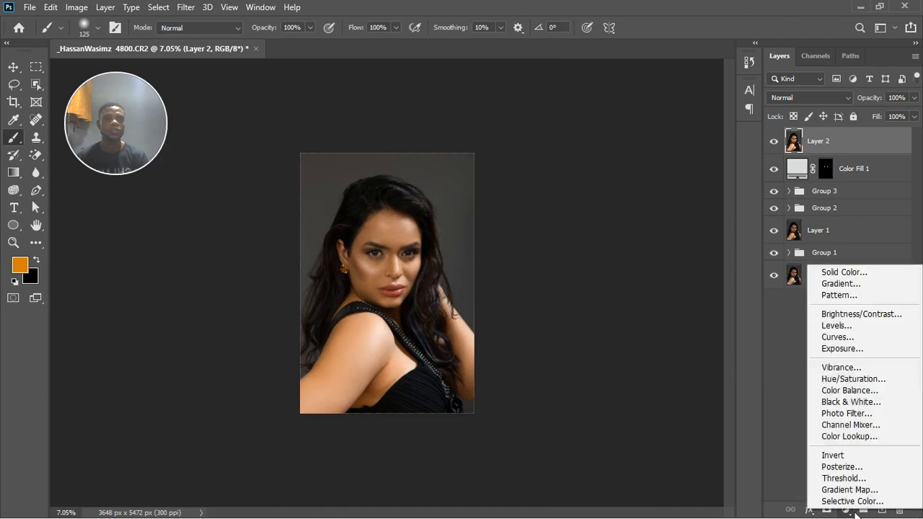
click(863, 351)
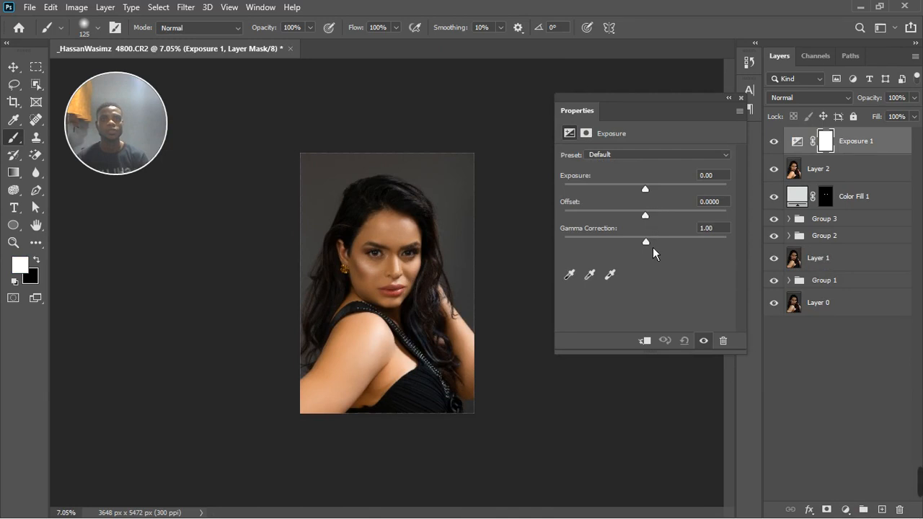
drag(652, 248, 648, 250)
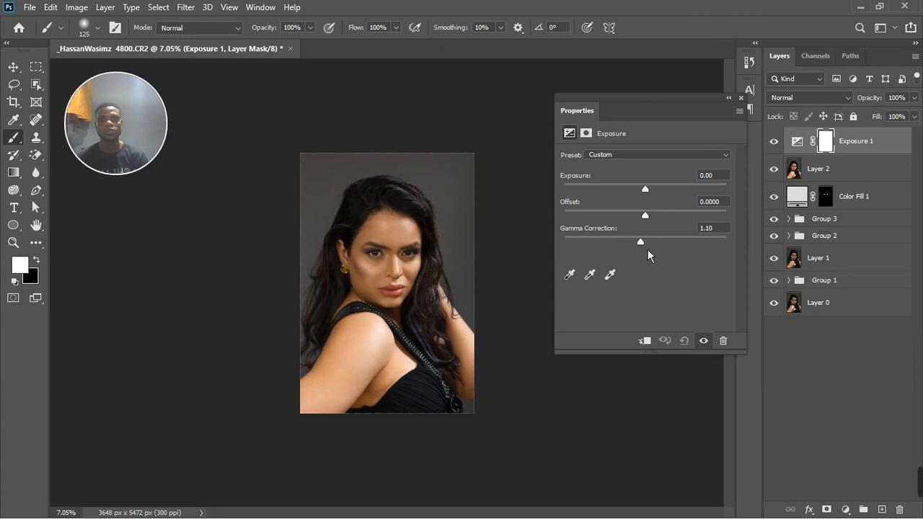
click(740, 97)
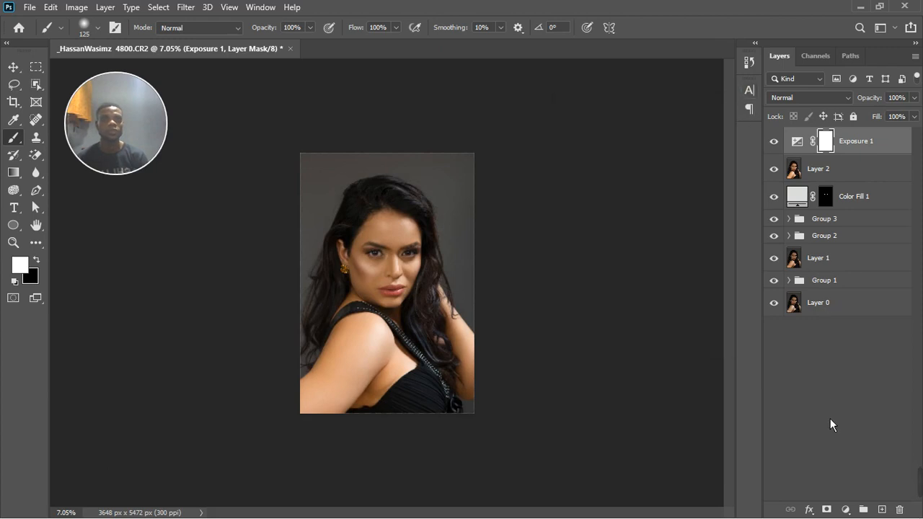
Step: Add a Color Balance adjustment layer and slightly adjust the Yellow–Blue and Cyan–Red balance of the Midtones
click(846, 510)
click(854, 390)
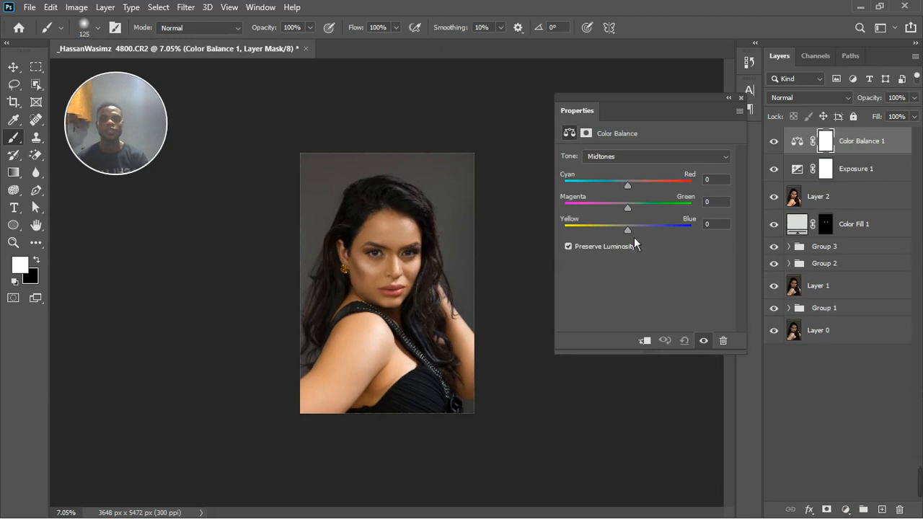
click(634, 230)
drag(636, 191, 630, 191)
Step: Set the Color Balance Shadows to +2 Cyan–Red, -1 Magenta–Green and +6 Yellow–Blue
click(637, 159)
click(635, 168)
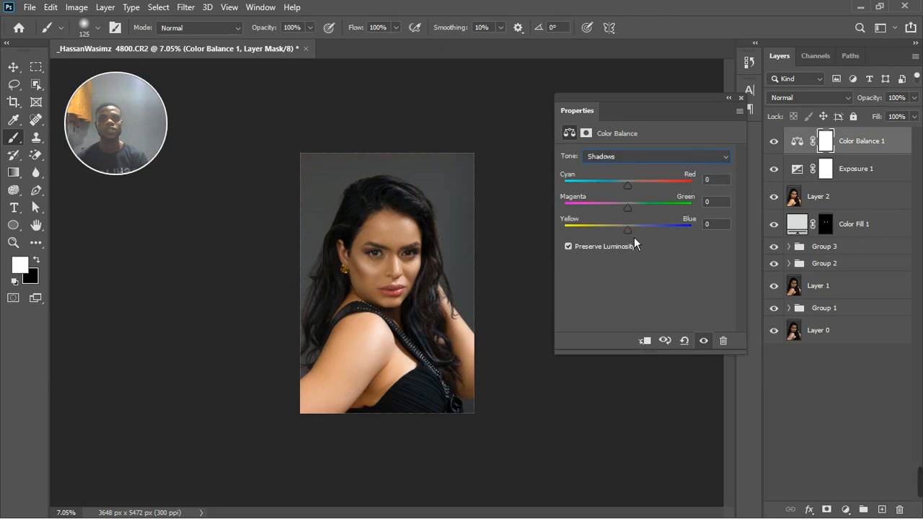
drag(634, 234, 640, 230)
drag(633, 191, 635, 191)
drag(631, 214, 628, 214)
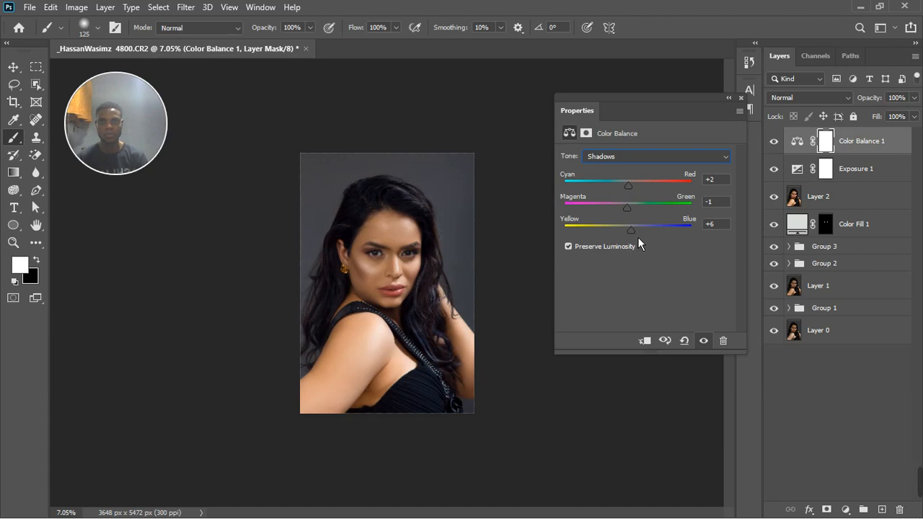
Step: Set the Color Balance Highlights to +5 Cyan–Red, +6 Magenta–Green and +4 Yellow–Blue
click(638, 158)
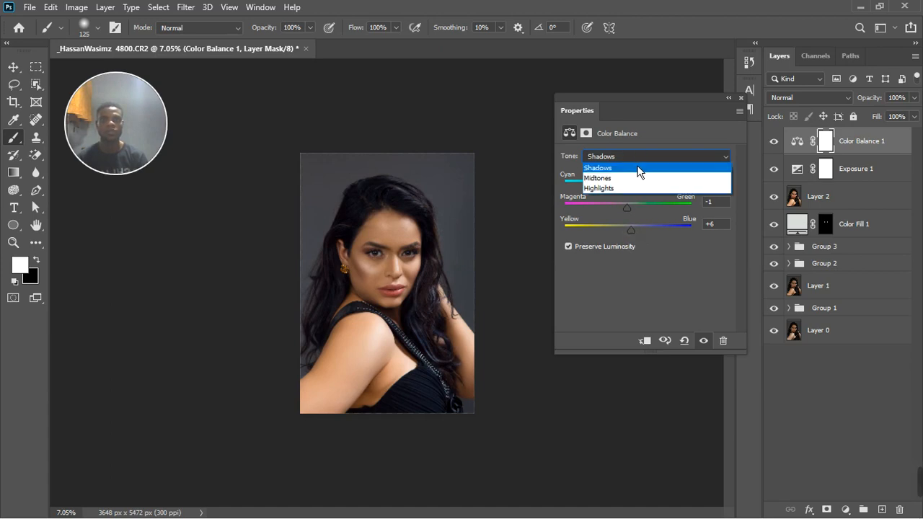
click(632, 192)
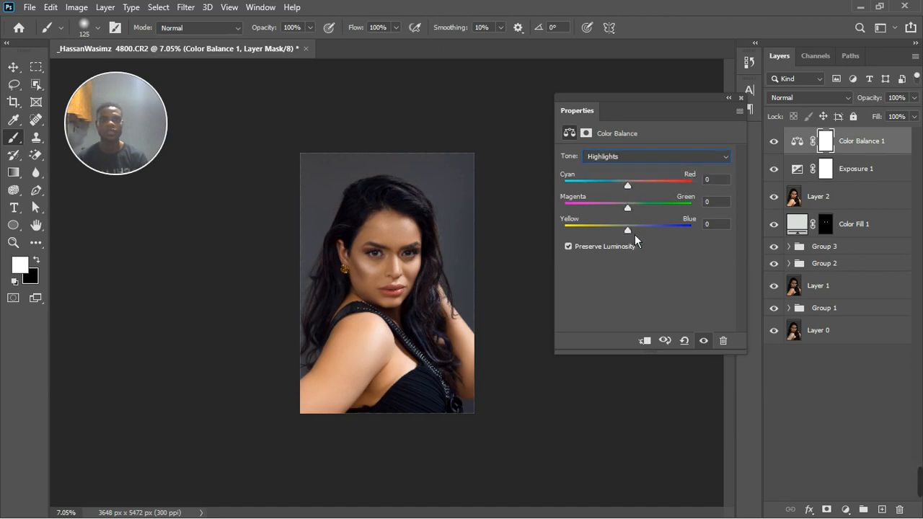
drag(635, 234, 638, 242)
drag(634, 192, 634, 192)
drag(637, 191, 637, 192)
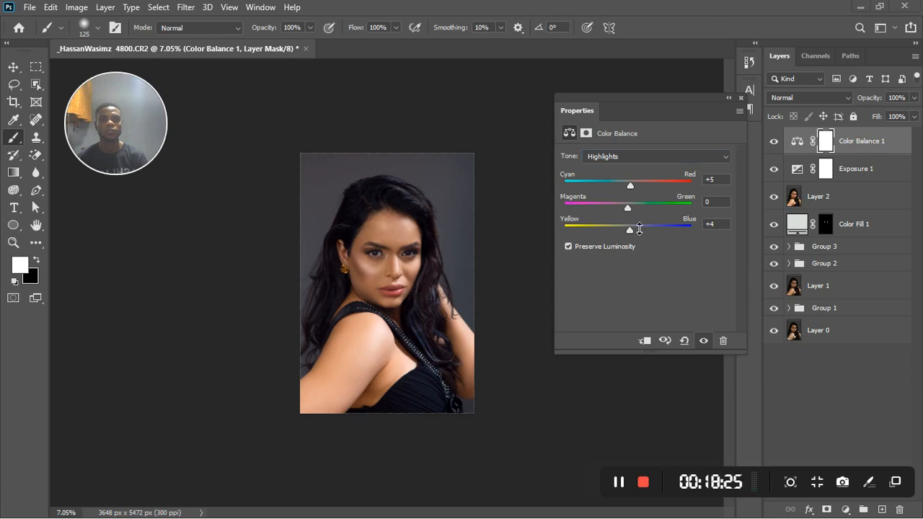
drag(634, 216, 637, 218)
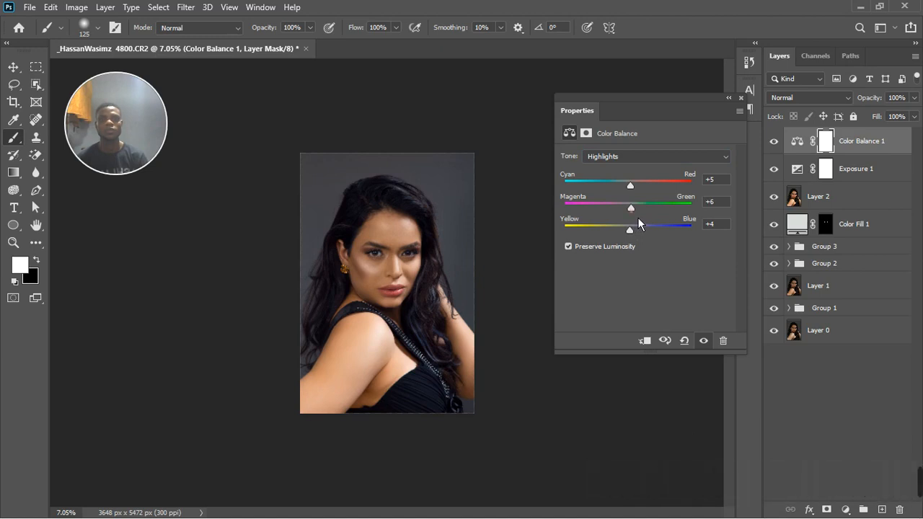
Step: Reset the Cyan–Red value of the Color Balance Shadows to 0 and close the adjustment's properties
click(632, 157)
click(630, 171)
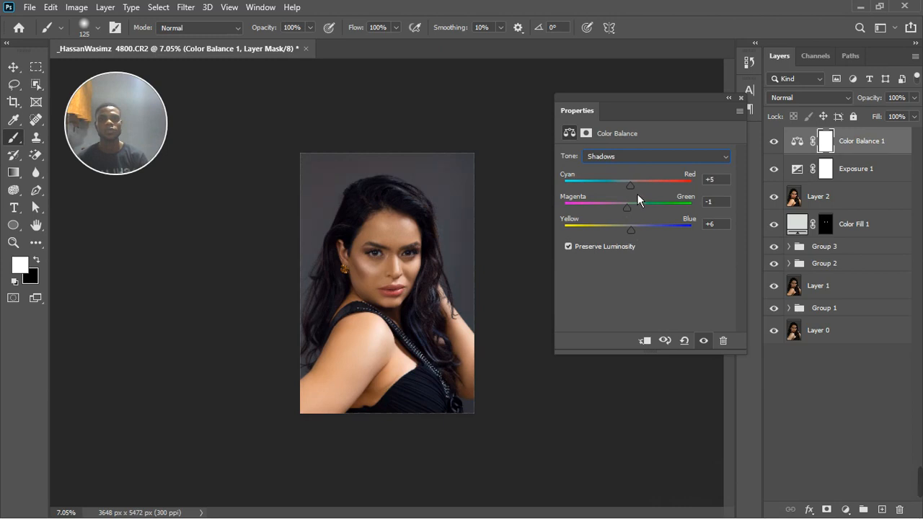
drag(635, 194, 633, 194)
drag(723, 186, 700, 191)
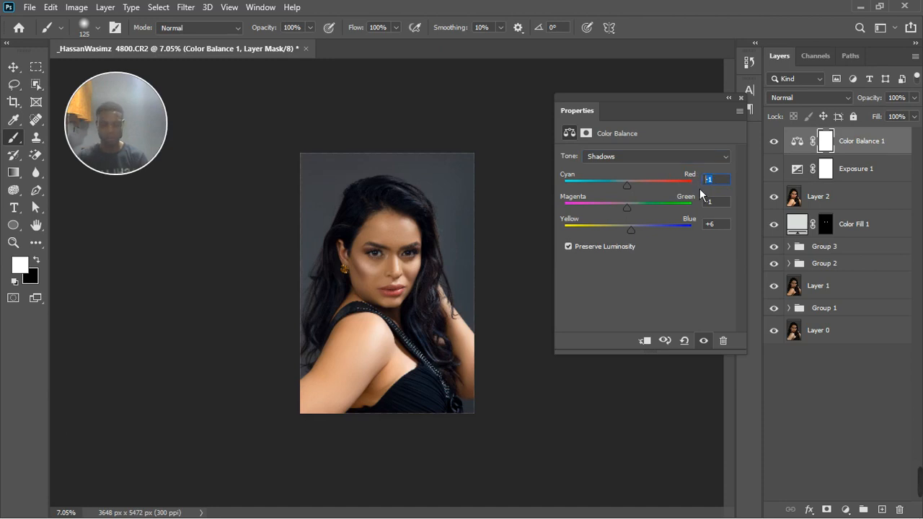
text(0)
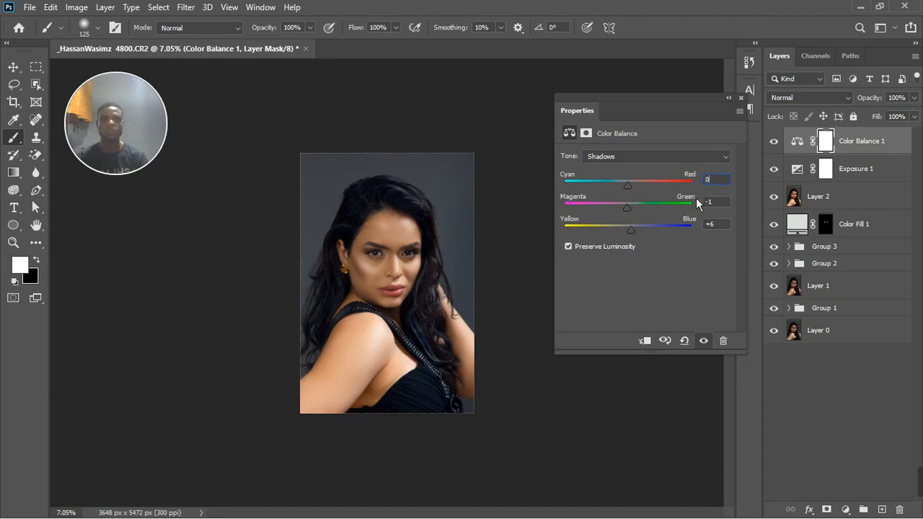
click(748, 109)
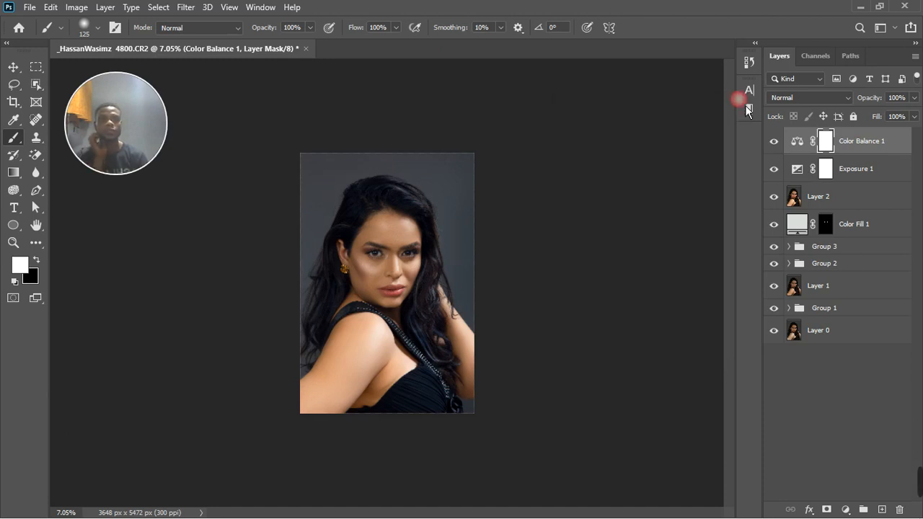
Step: Toggle the Color Balance layer's visibility to compare its effect and inspect the face up close
click(774, 142)
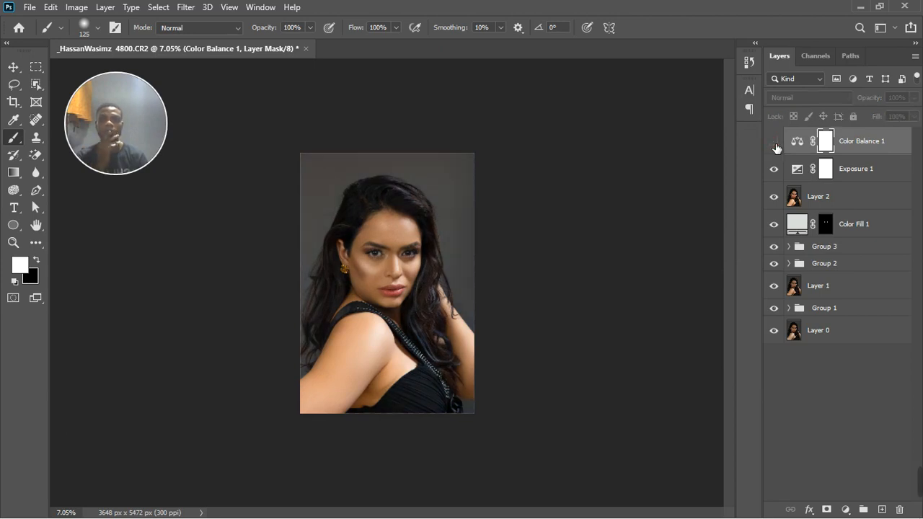
click(774, 142)
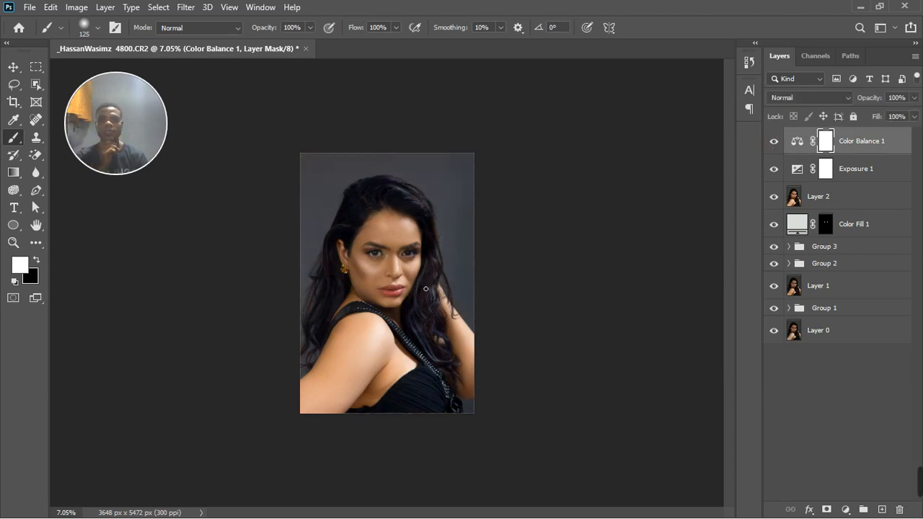
scroll(412, 291, up, 1)
scroll(413, 290, up, 1)
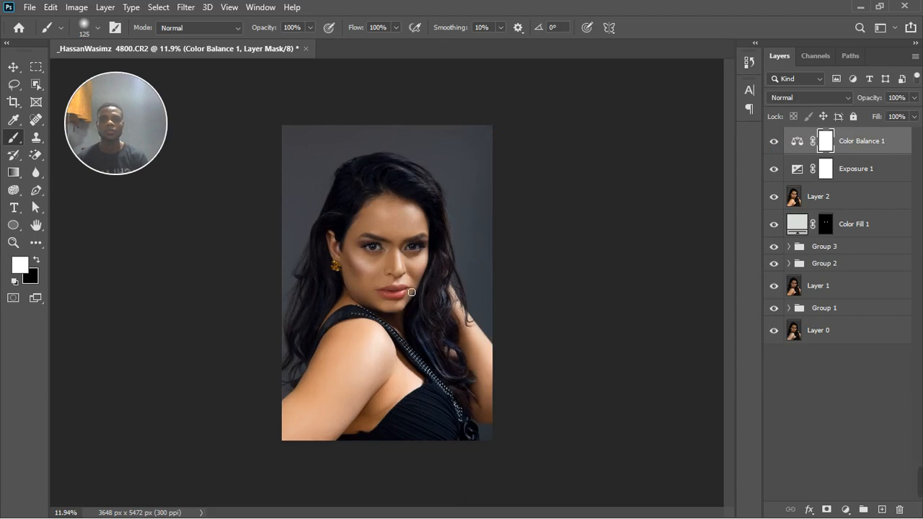
scroll(413, 293, up, 1)
scroll(414, 295, up, 1)
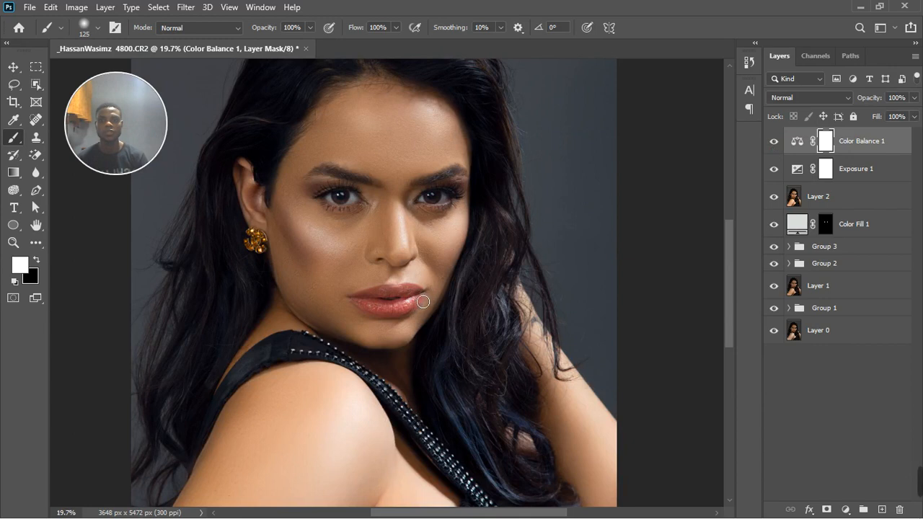
scroll(457, 302, down, 3)
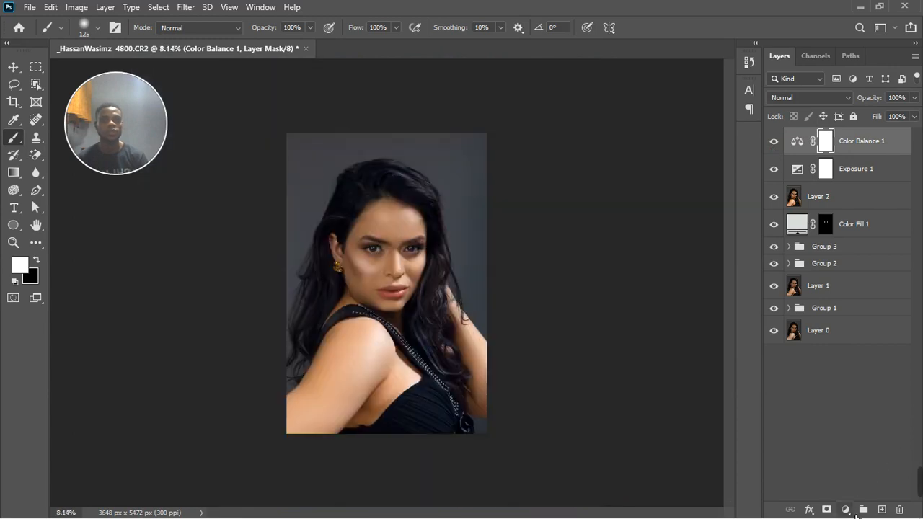
Step: Add a Vibrance adjustment layer at the top of the stack with Vibrance set to +19
click(846, 509)
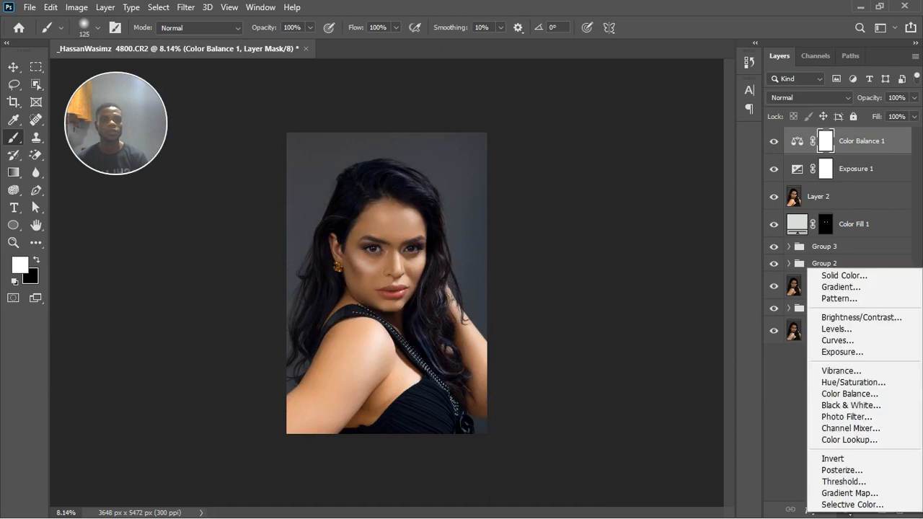
click(861, 372)
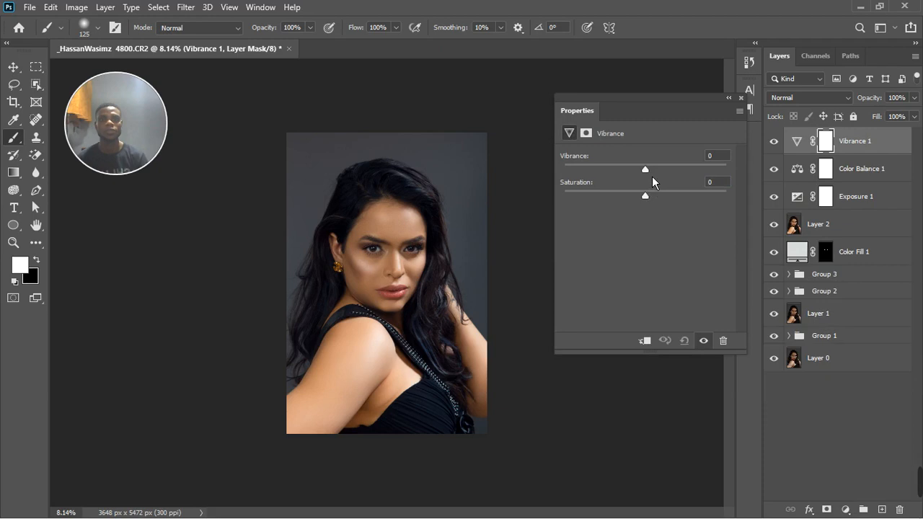
drag(653, 176, 661, 174)
drag(668, 172, 668, 172)
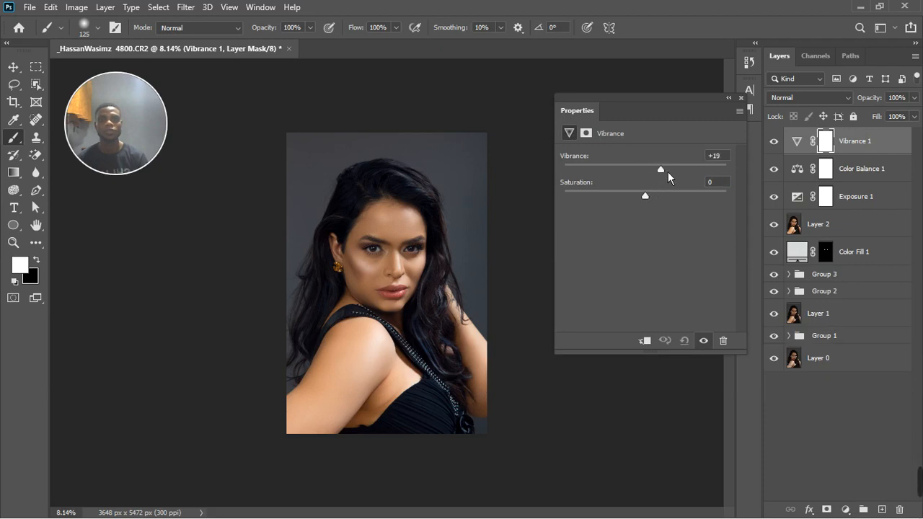
click(748, 104)
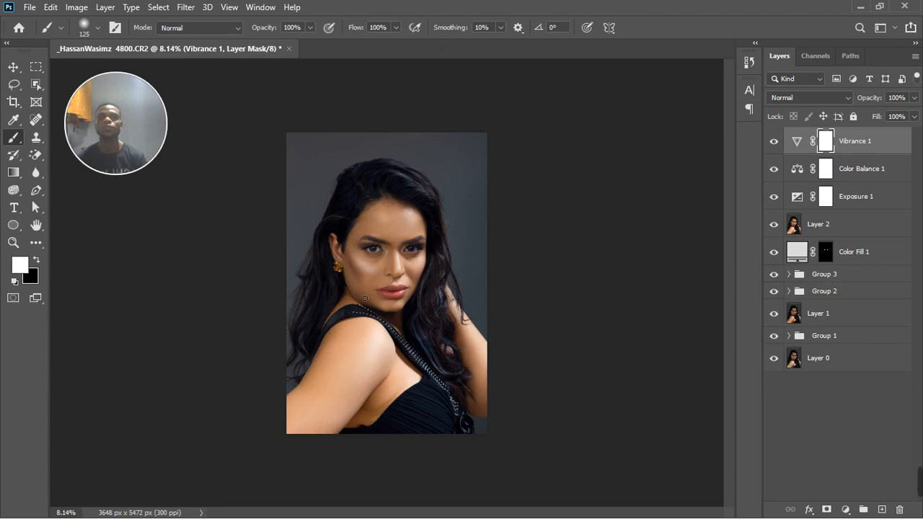
scroll(366, 300, up, 1)
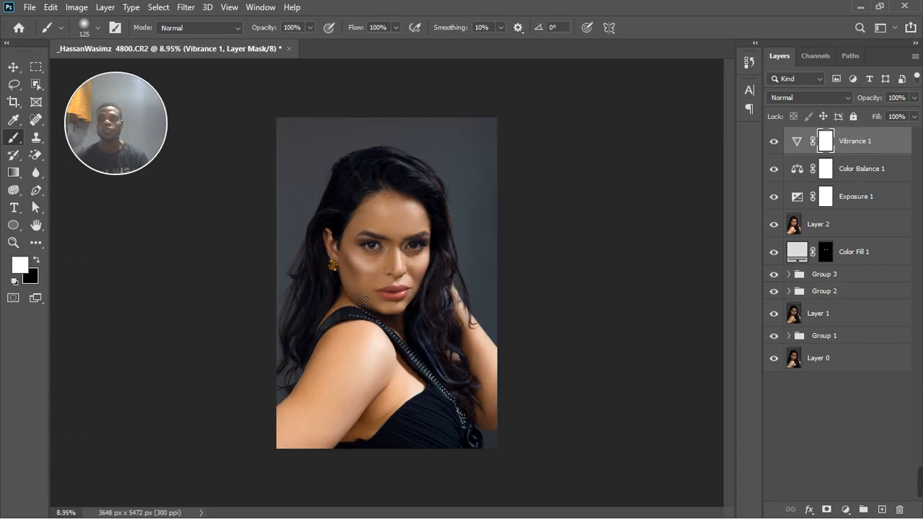